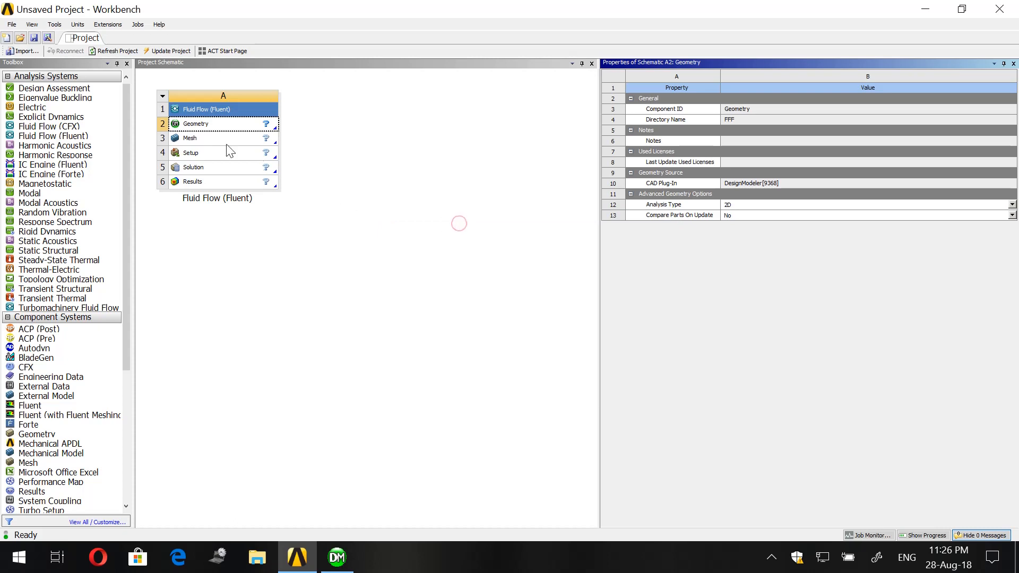
# - Switch to DesignModeler and start sketching on the XY plane with the view facing it squarely
pyautogui.rightClick(208, 127)
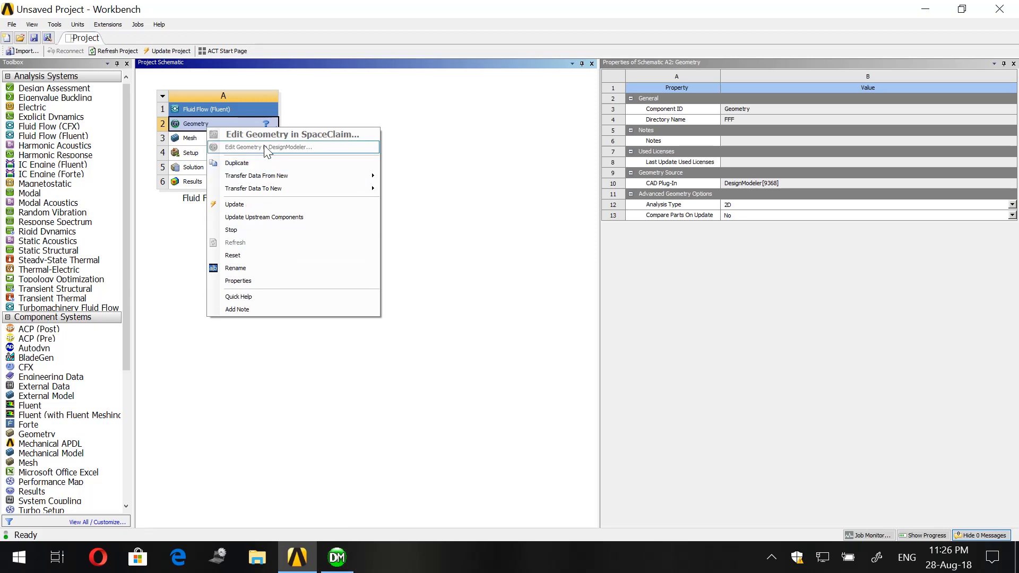
pyautogui.click(337, 558)
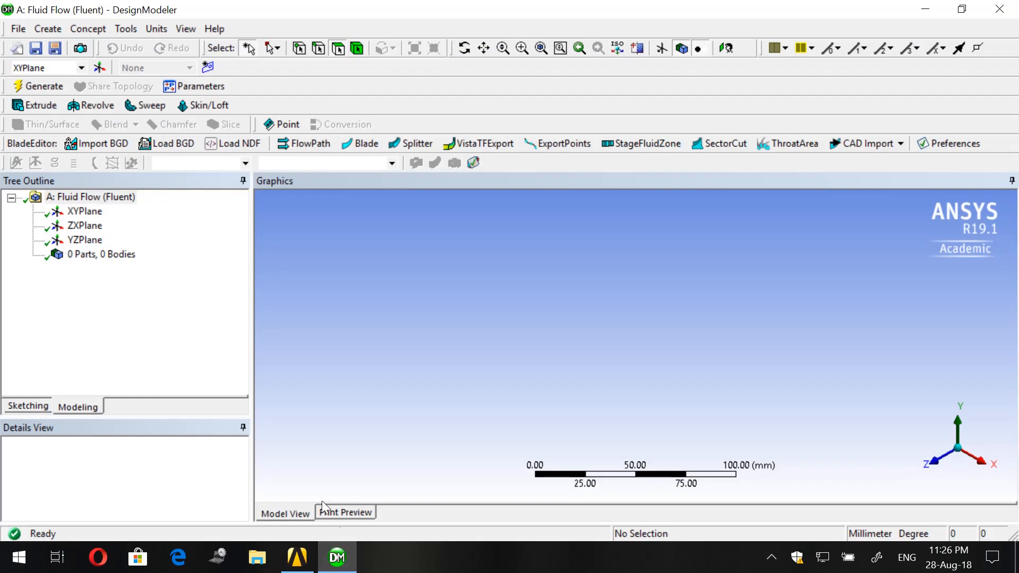
pyautogui.click(85, 211)
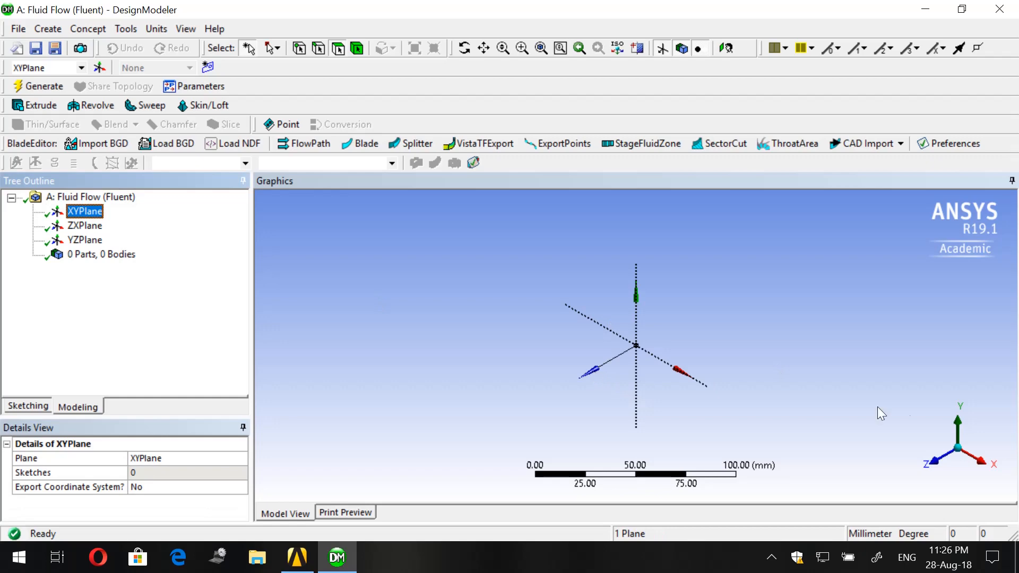
pyautogui.click(727, 47)
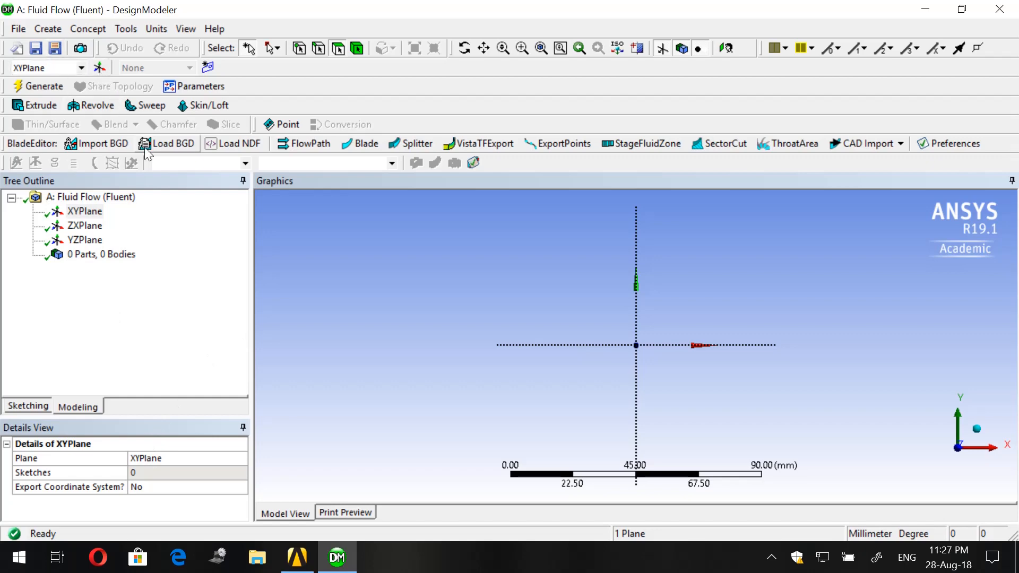
pyautogui.click(29, 406)
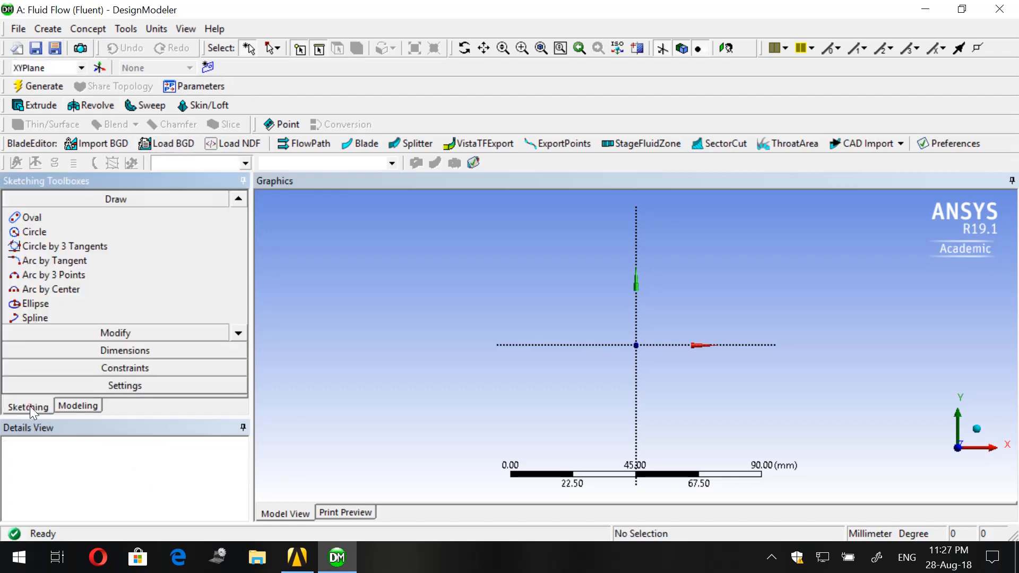
# - With units in millimetres, sketch a rectangle from the origin into the positive X-Y quadrant, about 71 mm wide and 21 mm high
pyautogui.click(243, 333)
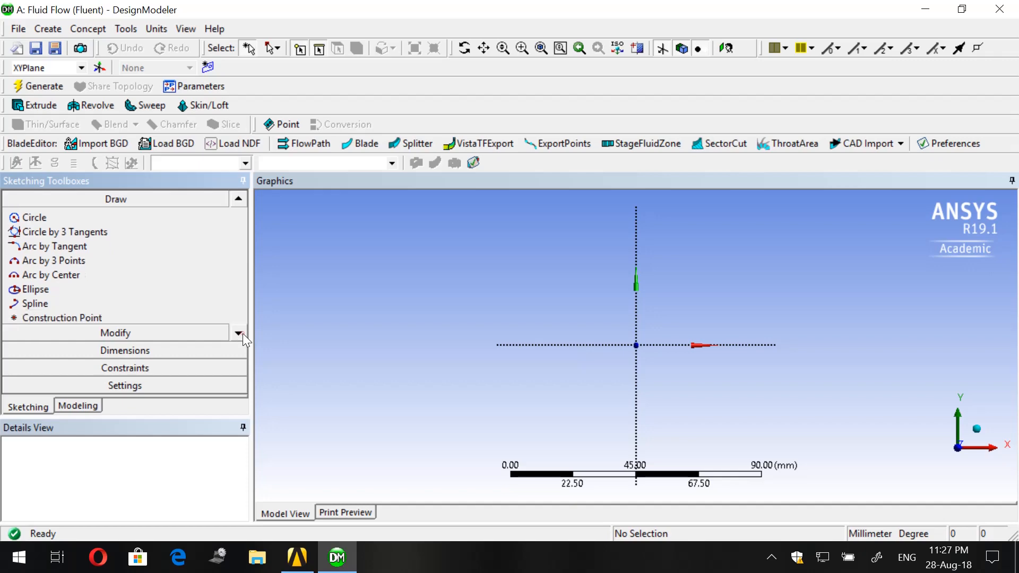
pyautogui.click(237, 200)
pyautogui.click(238, 200)
pyautogui.click(238, 200)
pyautogui.click(238, 199)
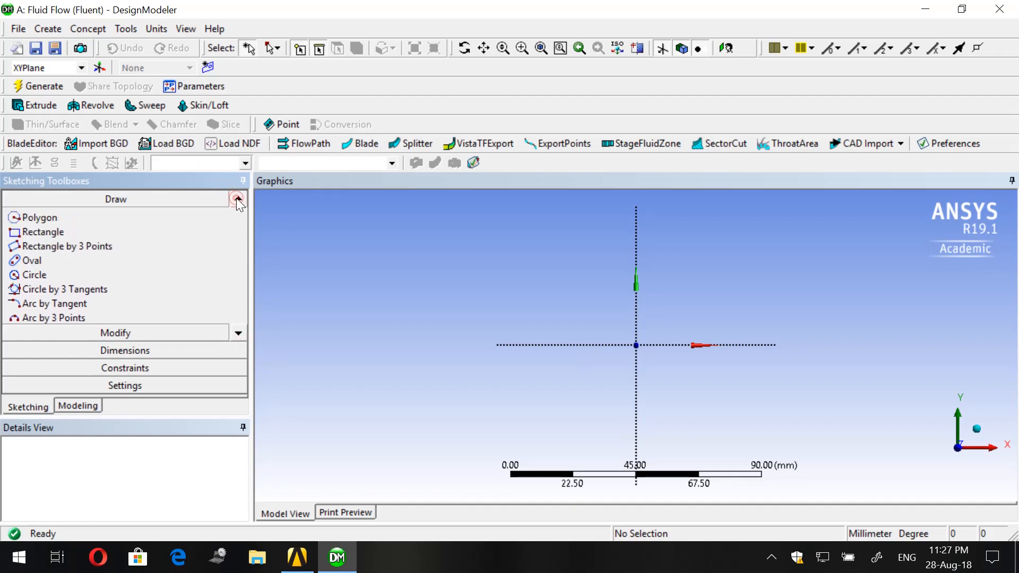
pyautogui.click(51, 234)
pyautogui.scroll(2, 624, 362)
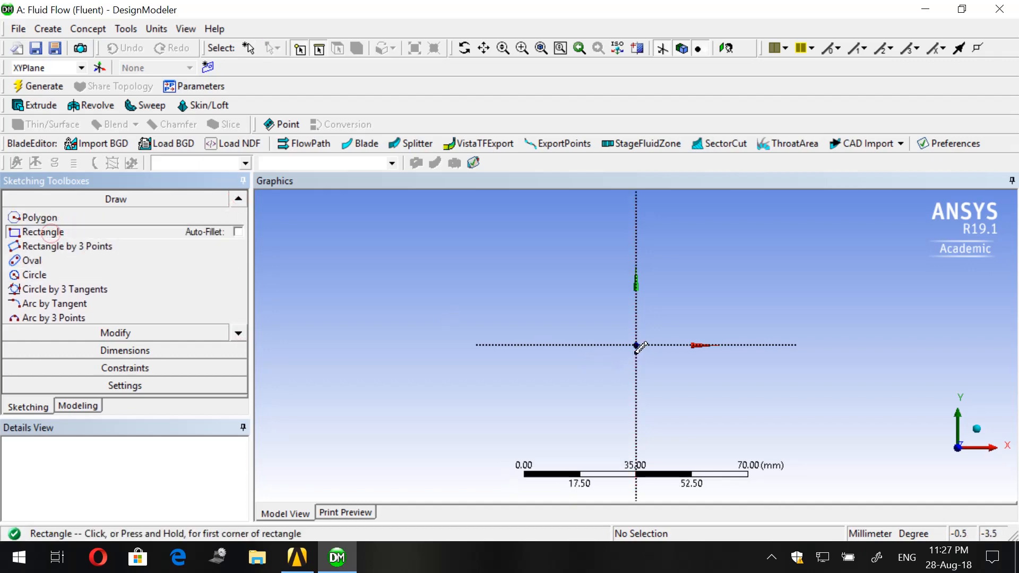
pyautogui.click(155, 33)
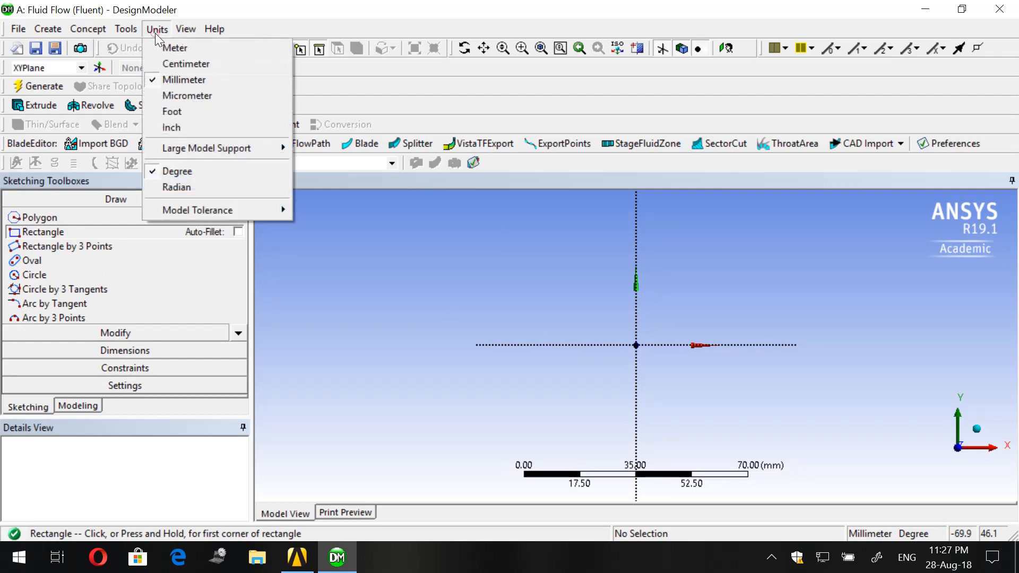
pyautogui.click(171, 78)
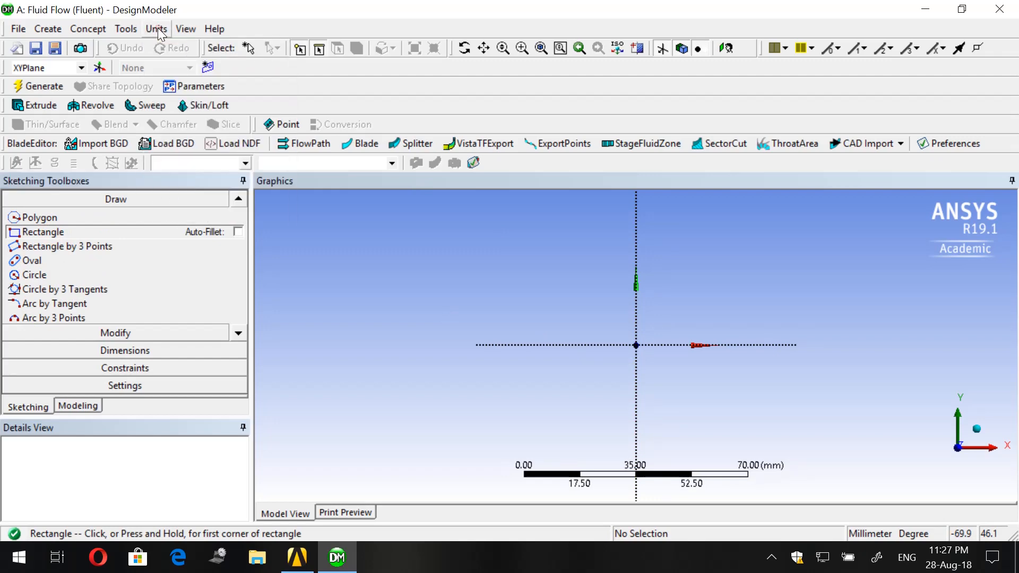
pyautogui.click(636, 345)
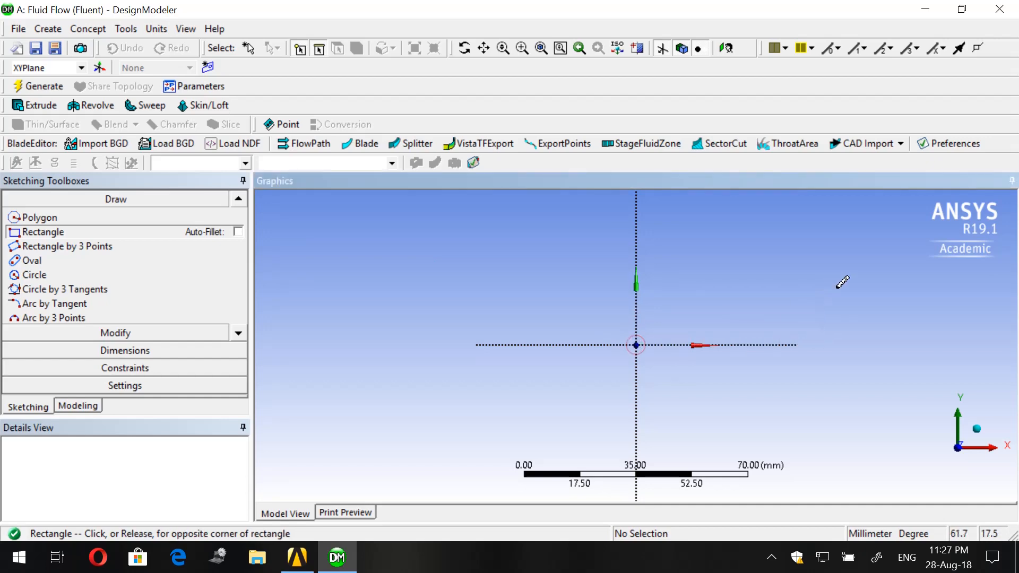
pyautogui.click(866, 278)
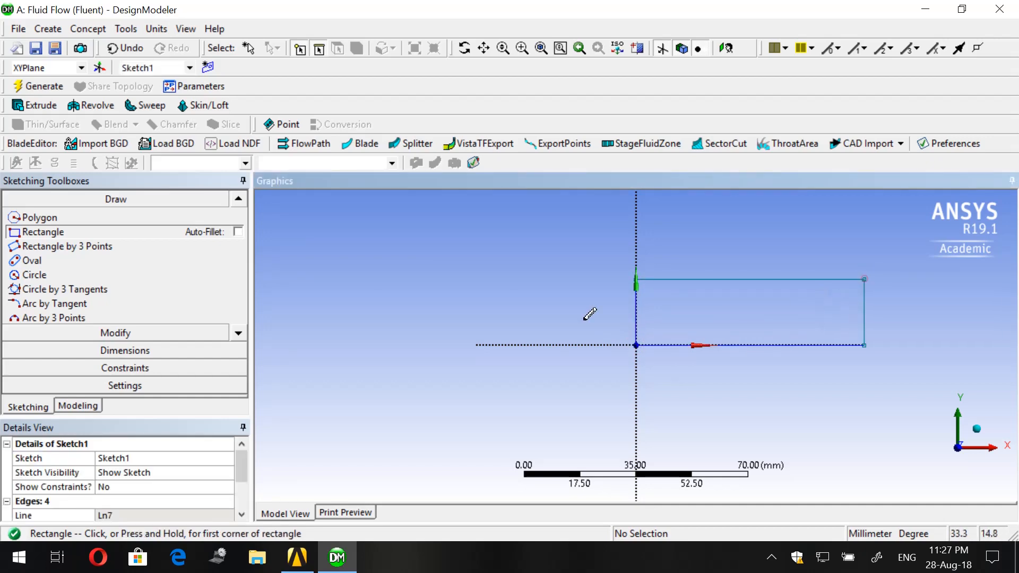
# - Add general dimensions to the rectangle's height at its outer vertical edge and to its width along its lower edge
pyautogui.click(39, 351)
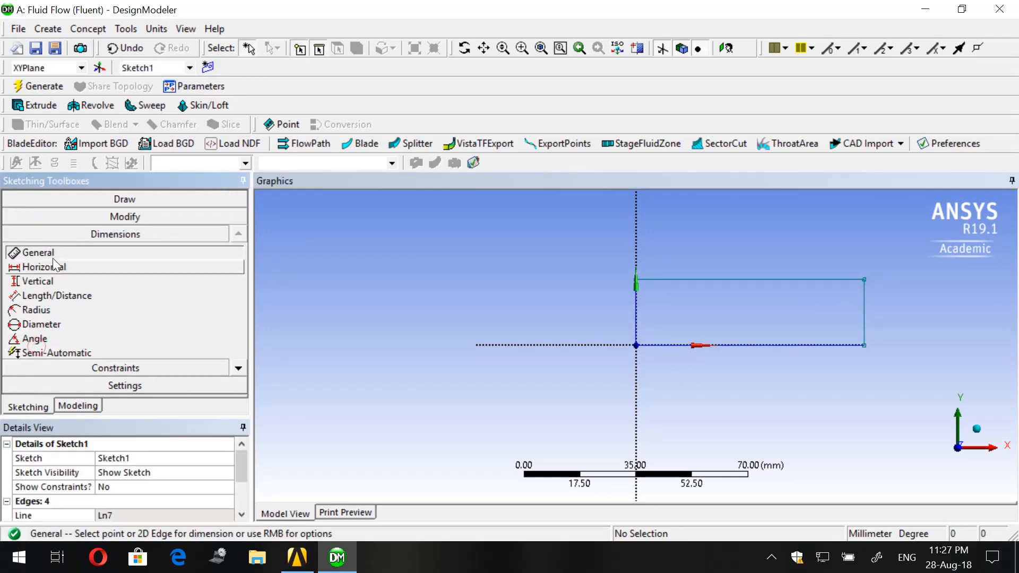
pyautogui.click(865, 308)
pyautogui.click(885, 303)
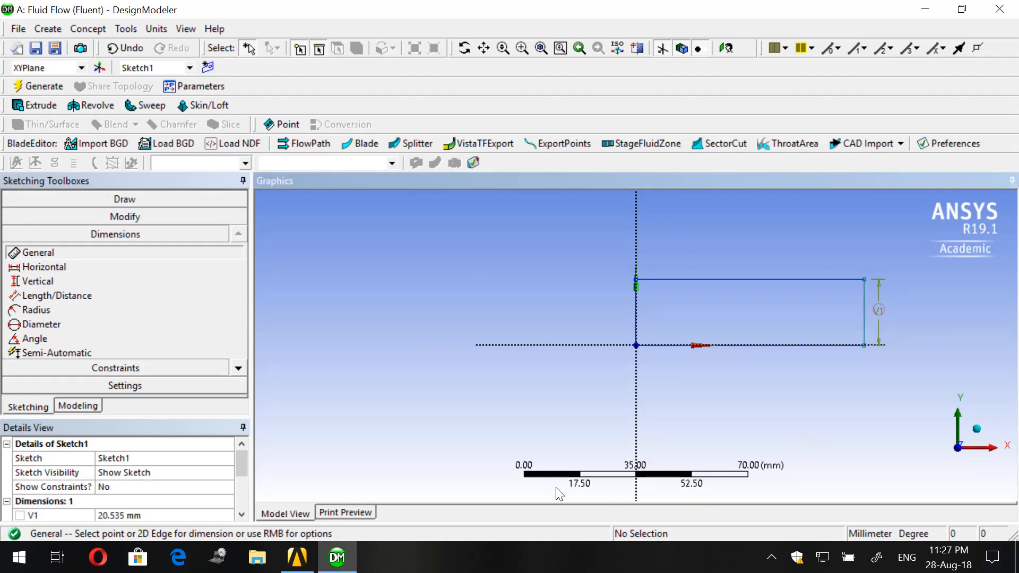
pyautogui.click(815, 346)
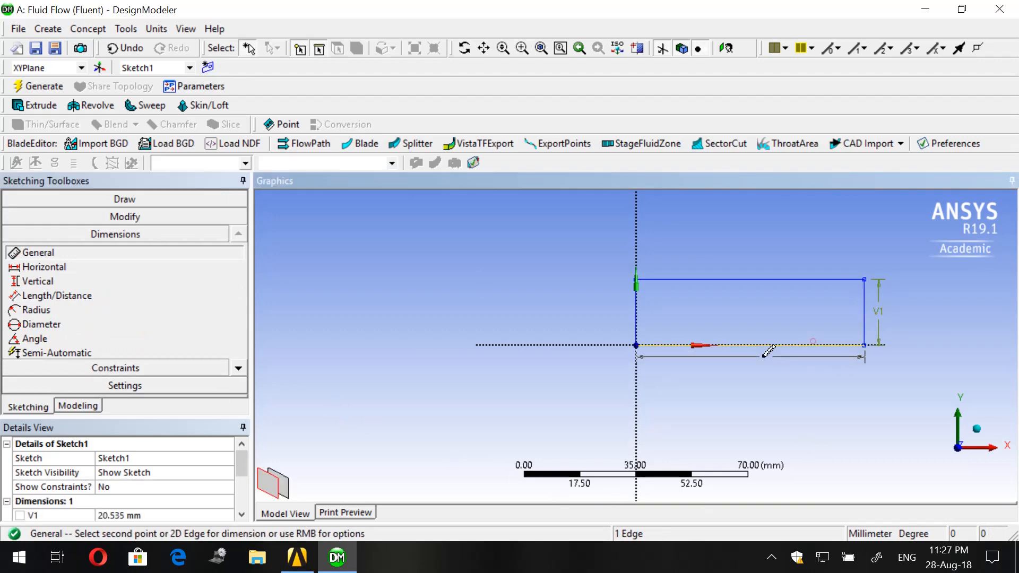
pyautogui.click(765, 363)
pyautogui.scroll(-1, 93, 499)
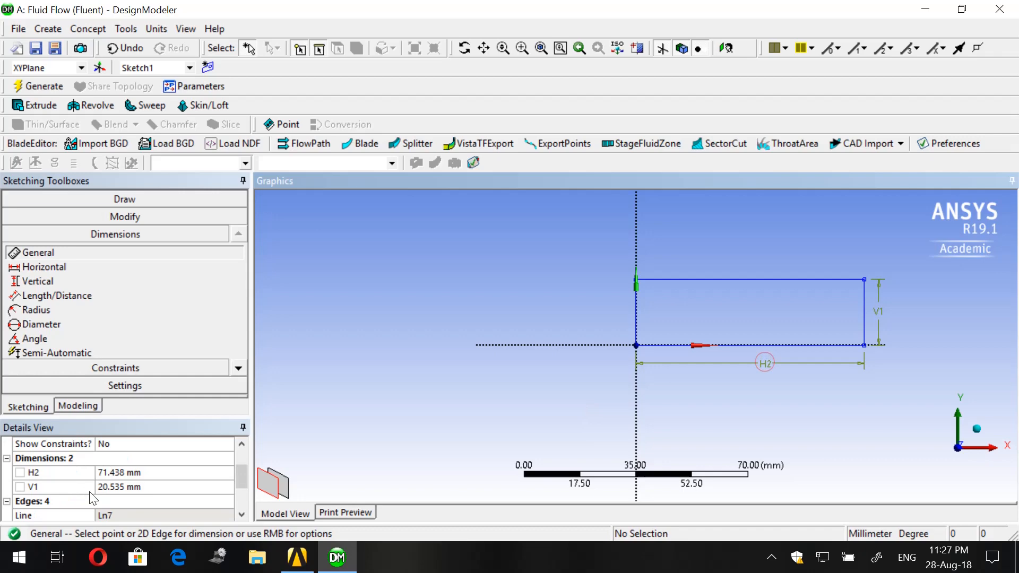
# - Set the rectangle's height to 30 mm and its width to 90 mm
pyautogui.click(134, 486)
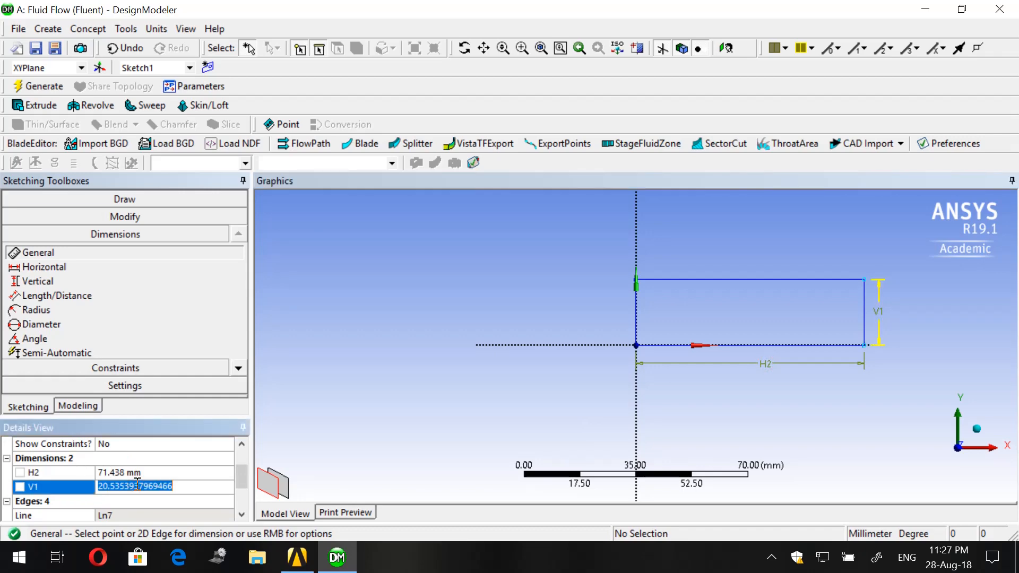
pyautogui.write('30')
pyautogui.press('Return')
pyautogui.click(136, 472)
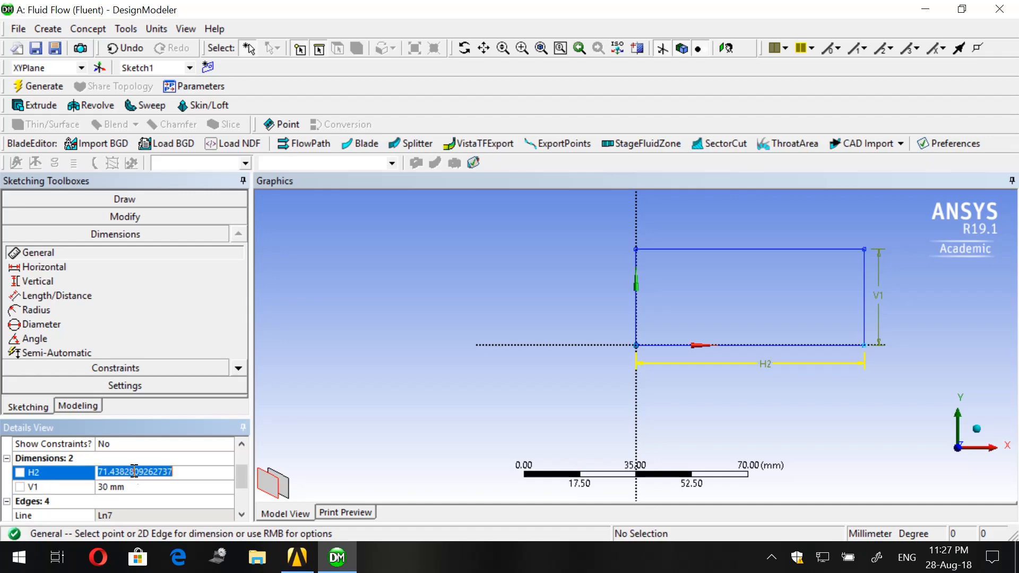
pyautogui.write('90')
pyautogui.press('Return')
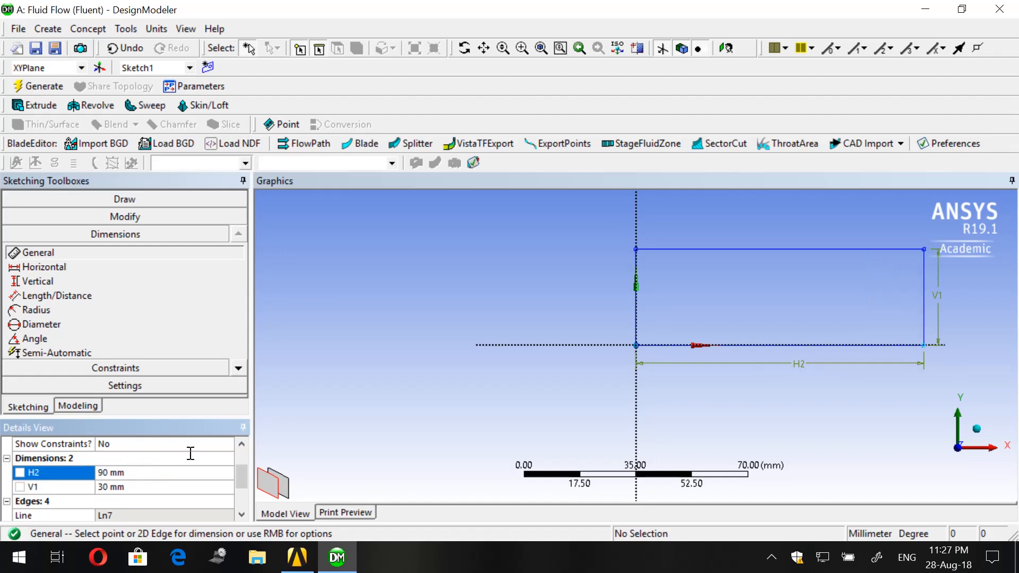
# - Draw an ellipse centred on the origin, passing through the rectangle's corner on the Y axis and reaching about 65 mm along the negative X axis
pyautogui.click(127, 204)
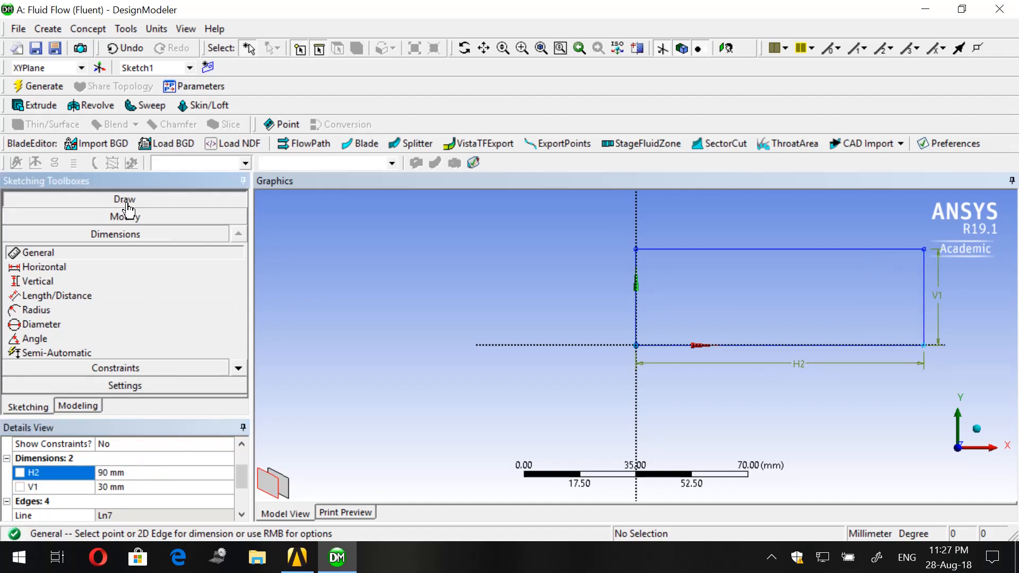
pyautogui.click(242, 331)
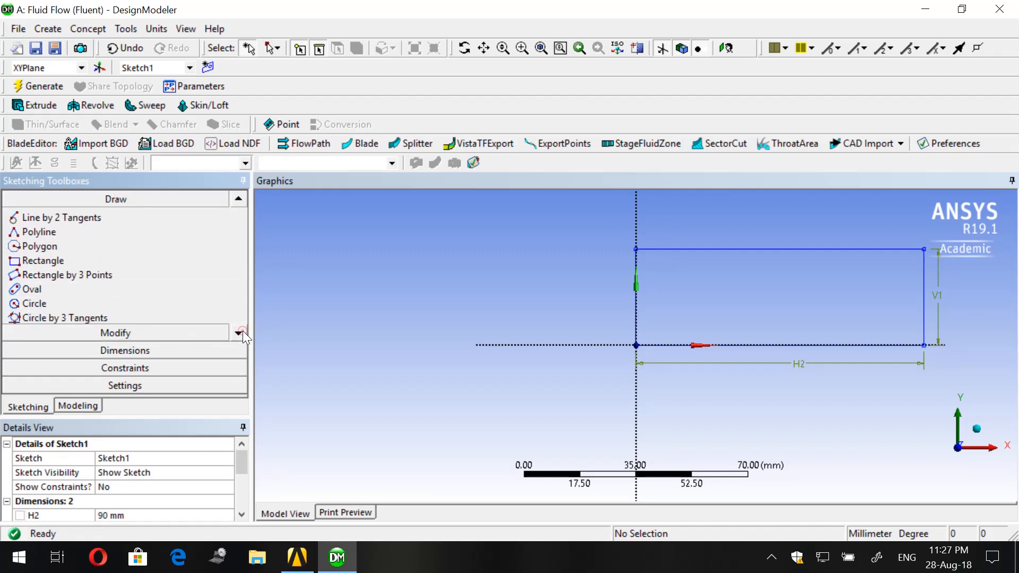
pyautogui.click(239, 333)
pyautogui.click(239, 332)
pyautogui.click(239, 333)
pyautogui.click(239, 333)
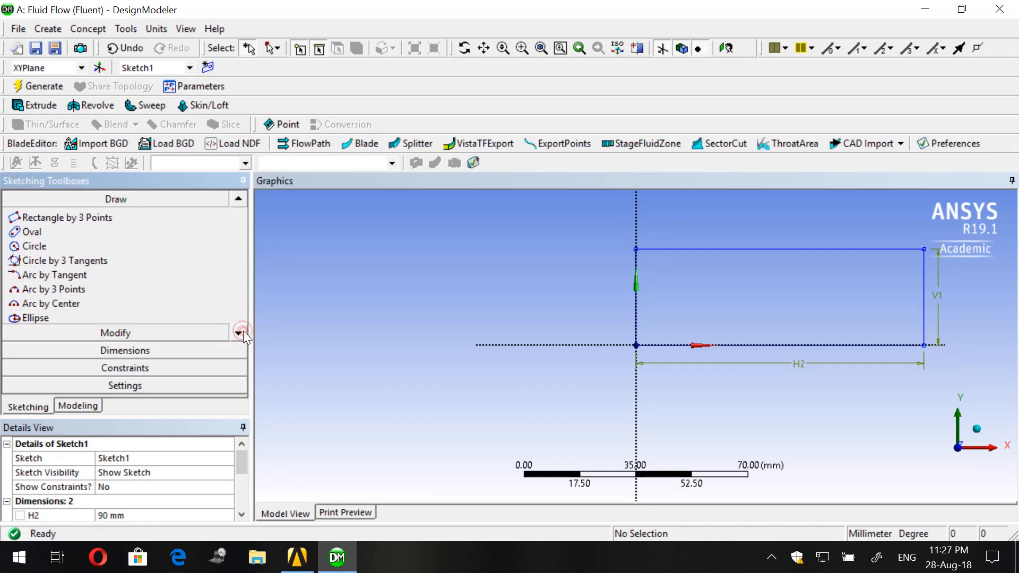
pyautogui.click(85, 317)
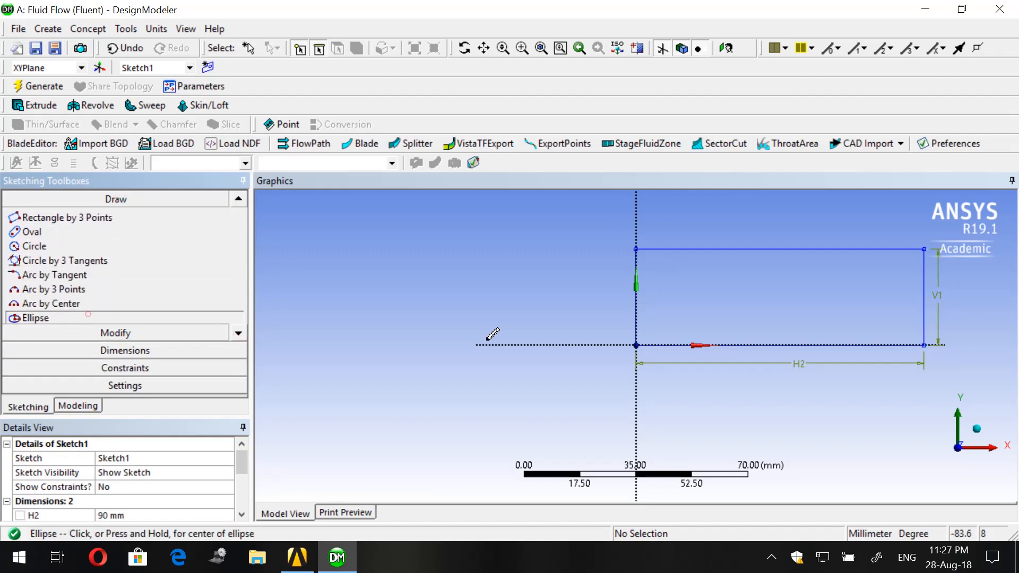
pyautogui.click(637, 345)
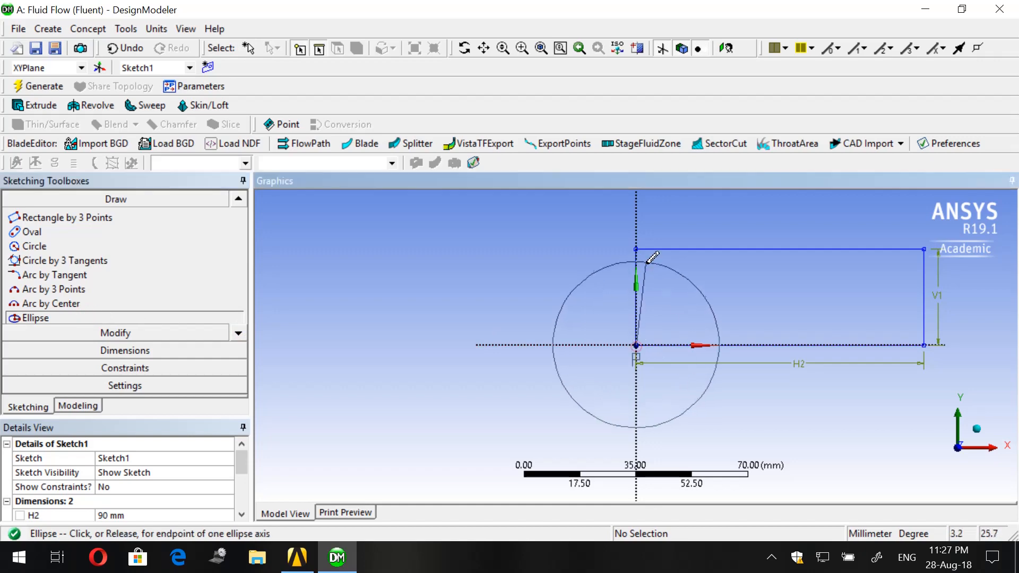
pyautogui.click(637, 249)
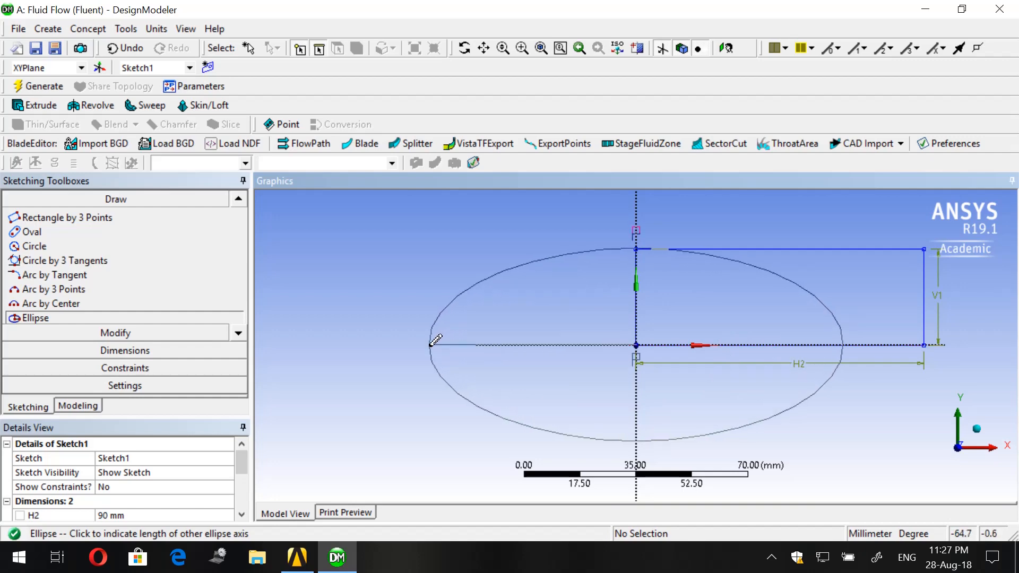
pyautogui.click(431, 344)
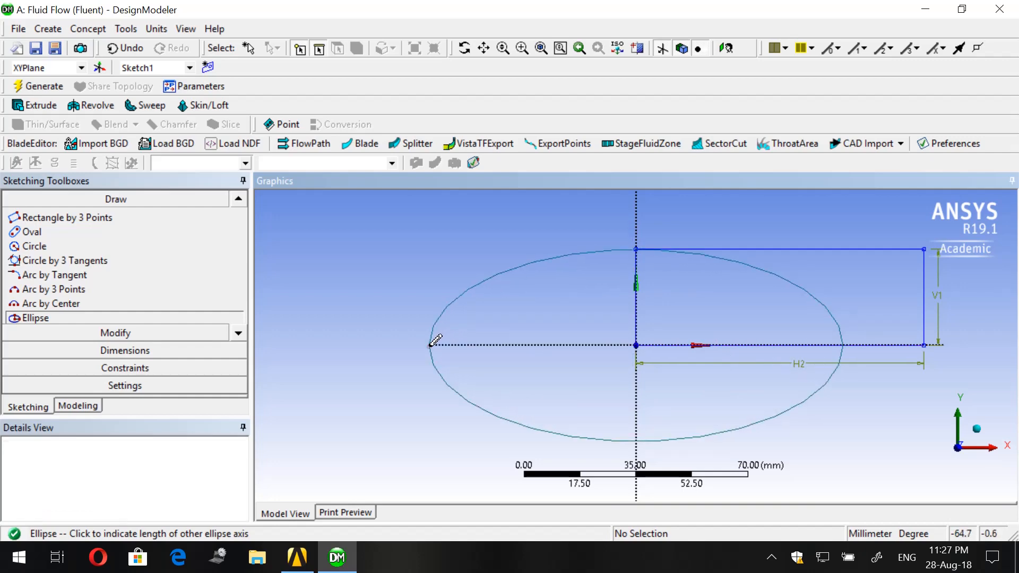
# - Trim the ellipse's lower half and the part inside the rectangle, keeping only the quarter arc above the negative X axis
pyautogui.click(76, 331)
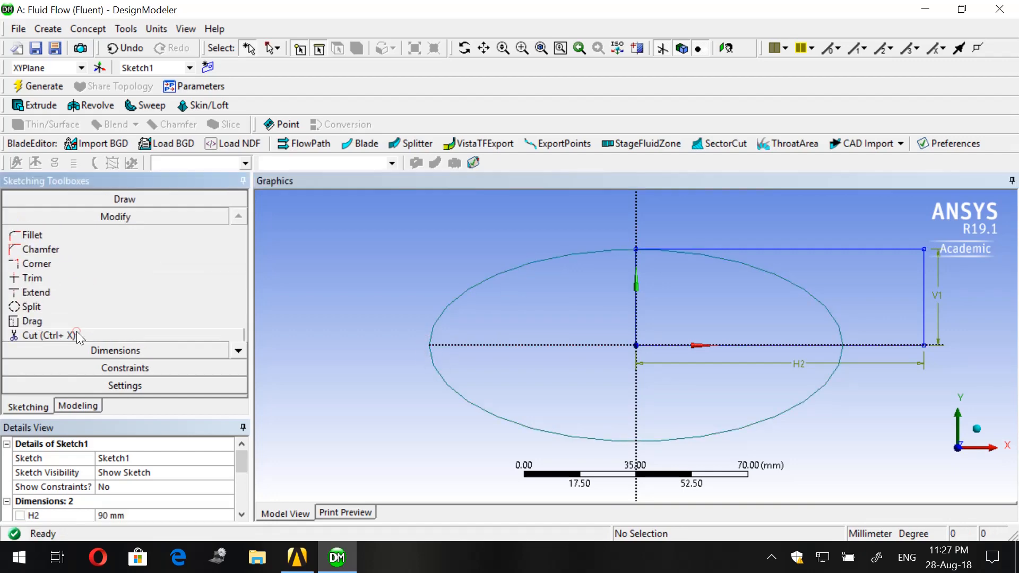
pyautogui.click(52, 277)
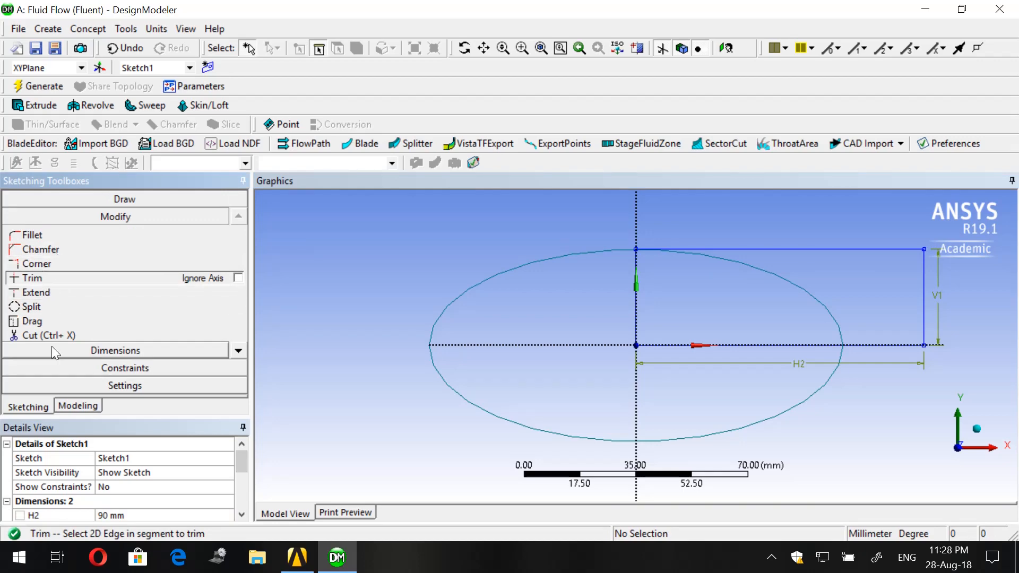
pyautogui.click(456, 392)
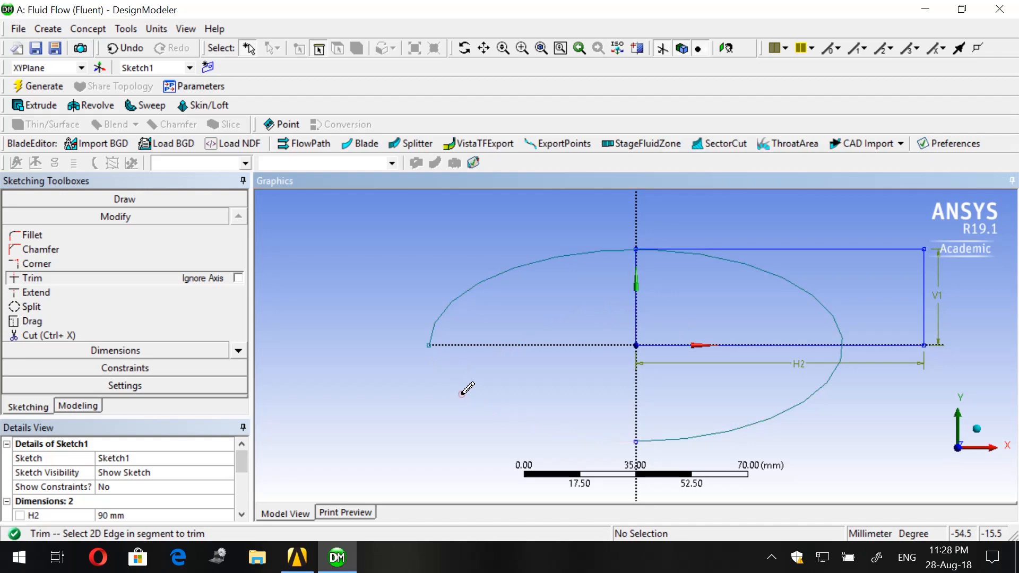
pyautogui.click(747, 423)
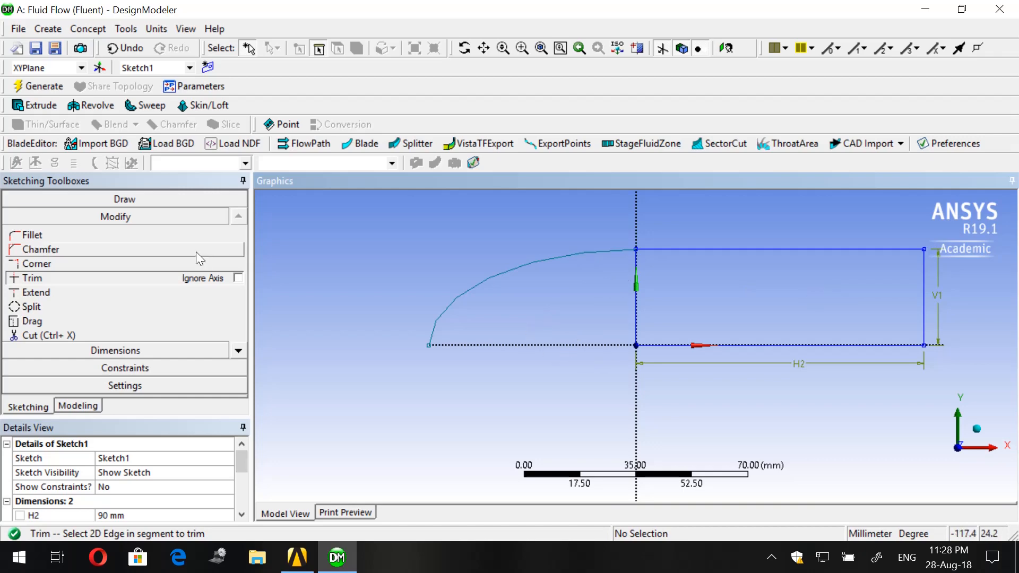
# - Trim away the rectangle's vertical edge on the Y axis, between the arc and the rectangle
pyautogui.click(68, 287)
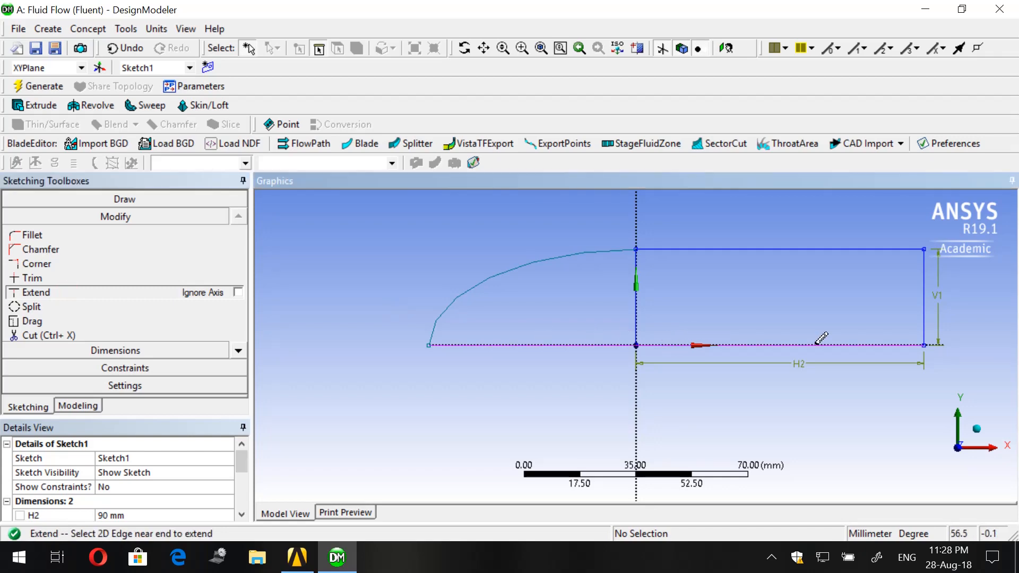
pyautogui.click(43, 277)
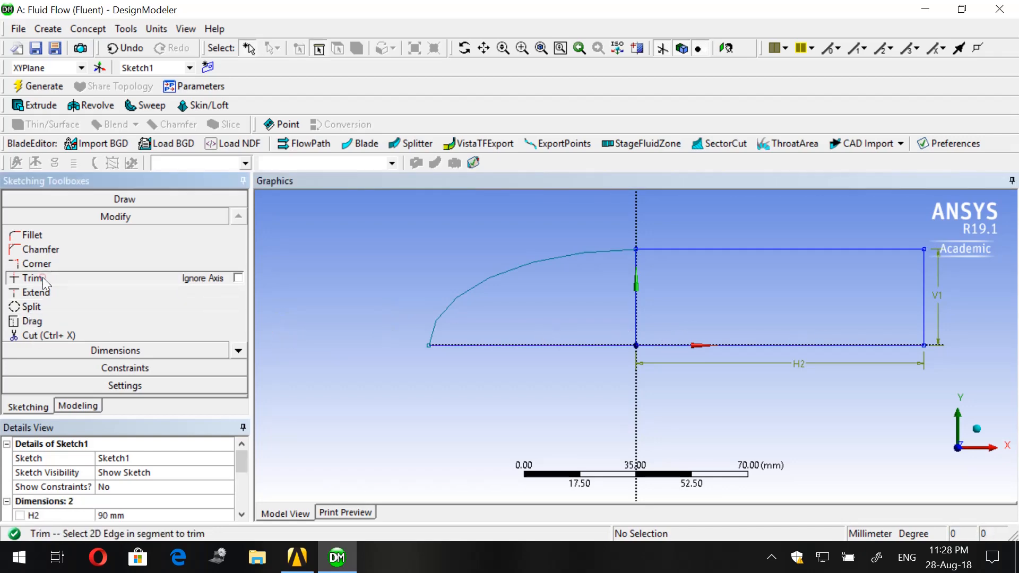
pyautogui.click(637, 296)
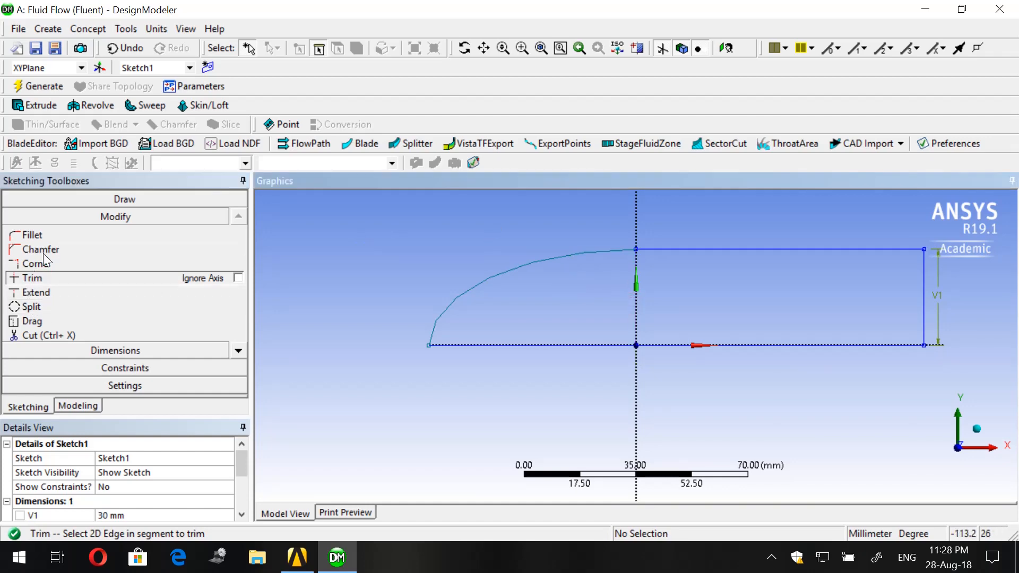
# - Start replicating the elliptical arc, the upper horizontal edge and the vertical end edge, using the plane origin as paste handle
pyautogui.click(236, 351)
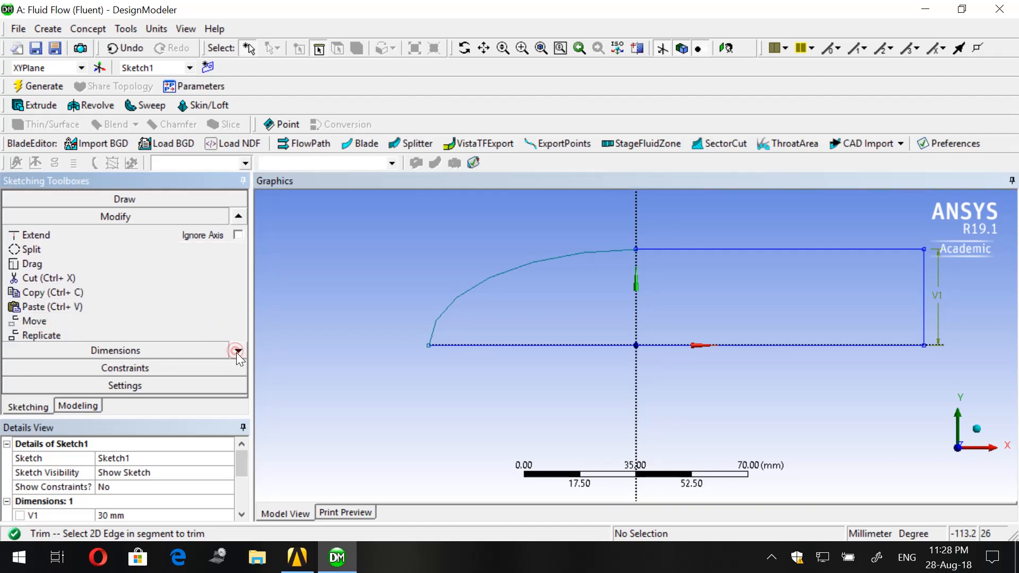
pyautogui.click(237, 352)
pyautogui.click(236, 352)
pyautogui.click(37, 310)
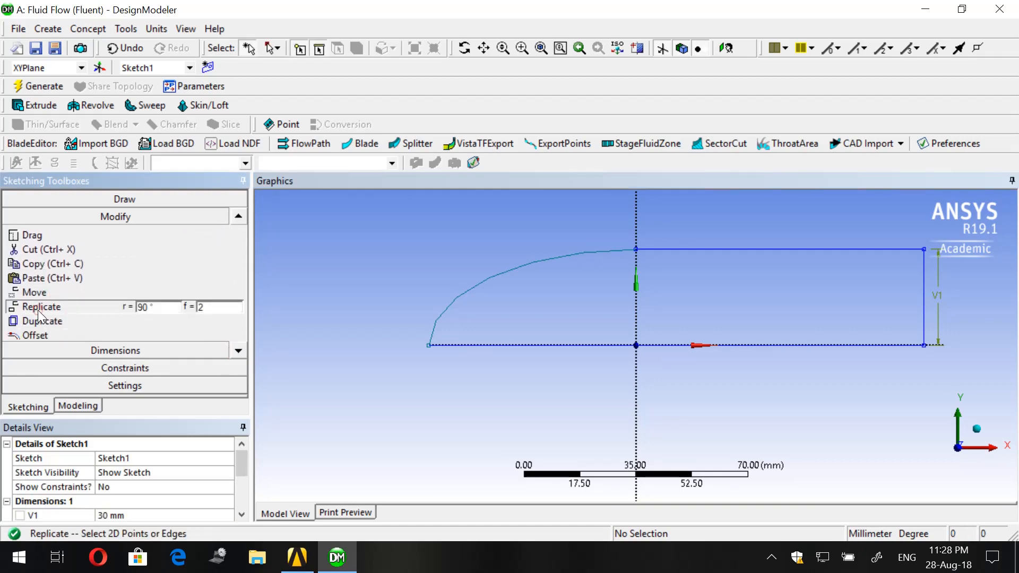
pyautogui.click(478, 290)
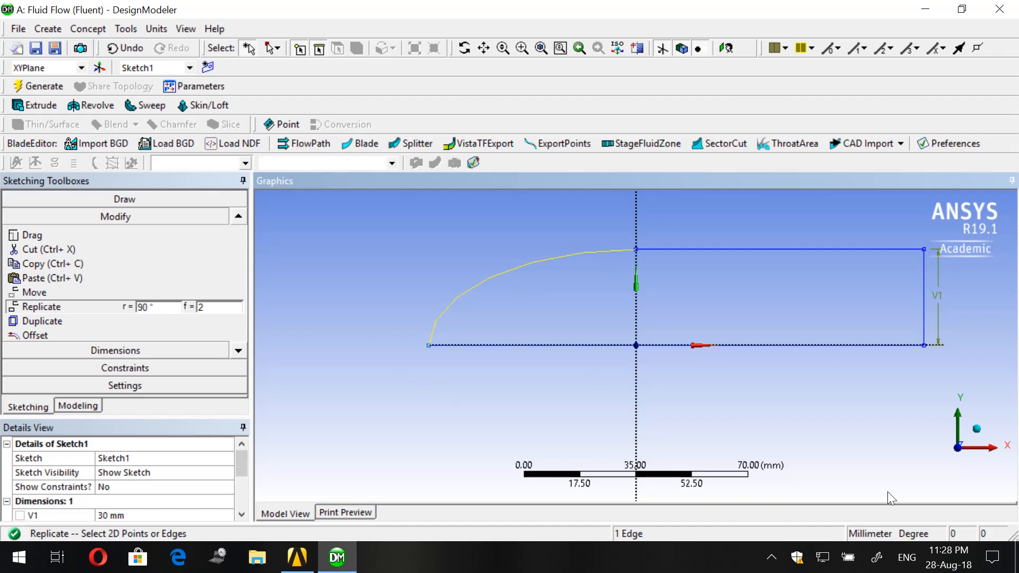
pyautogui.keyDown('ctrl'); pyautogui.click(685, 250); pyautogui.keyUp('ctrl')
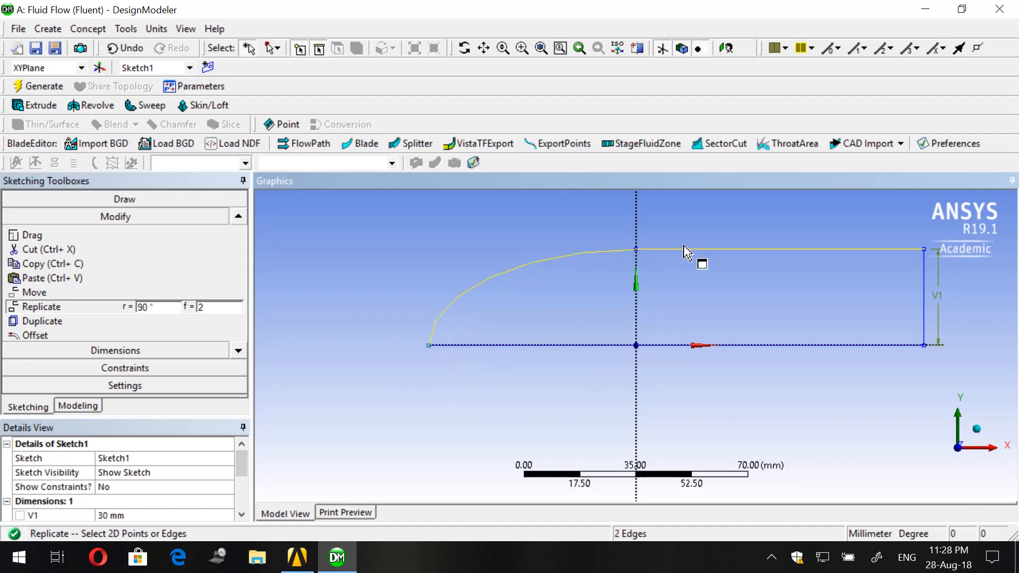
pyautogui.keyDown('ctrl'); pyautogui.click(927, 290); pyautogui.keyUp('ctrl')
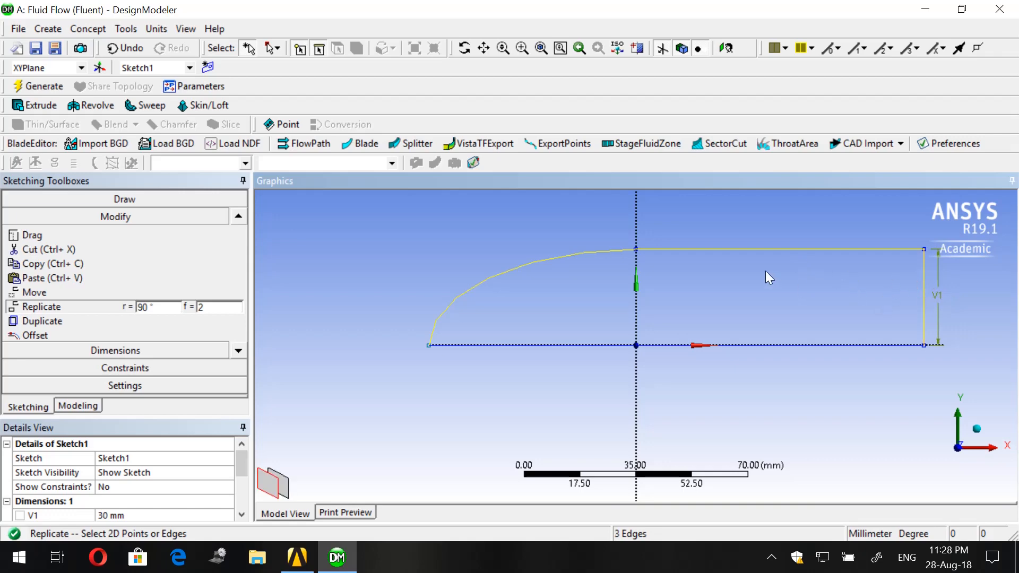
pyautogui.rightClick(430, 282)
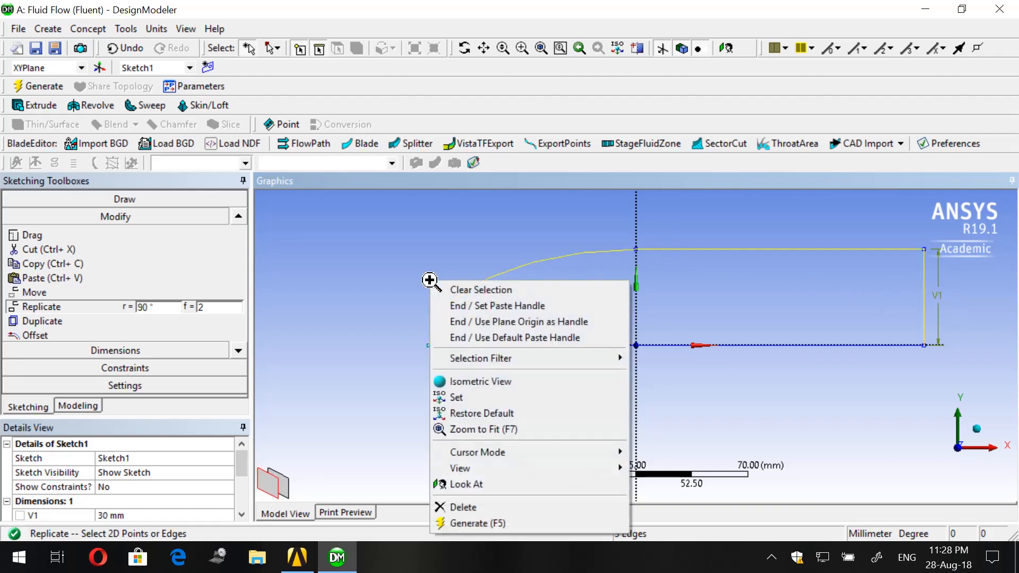
pyautogui.click(468, 322)
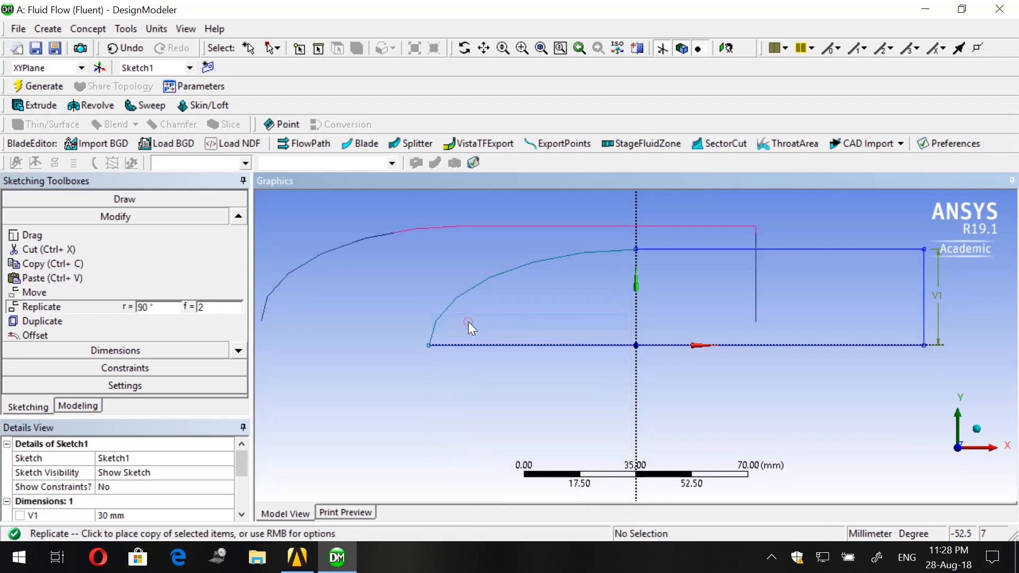
# - Flip the replicated edges vertically and place the copy at the origin, mirroring the profile below the X axis
pyautogui.rightClick(473, 270)
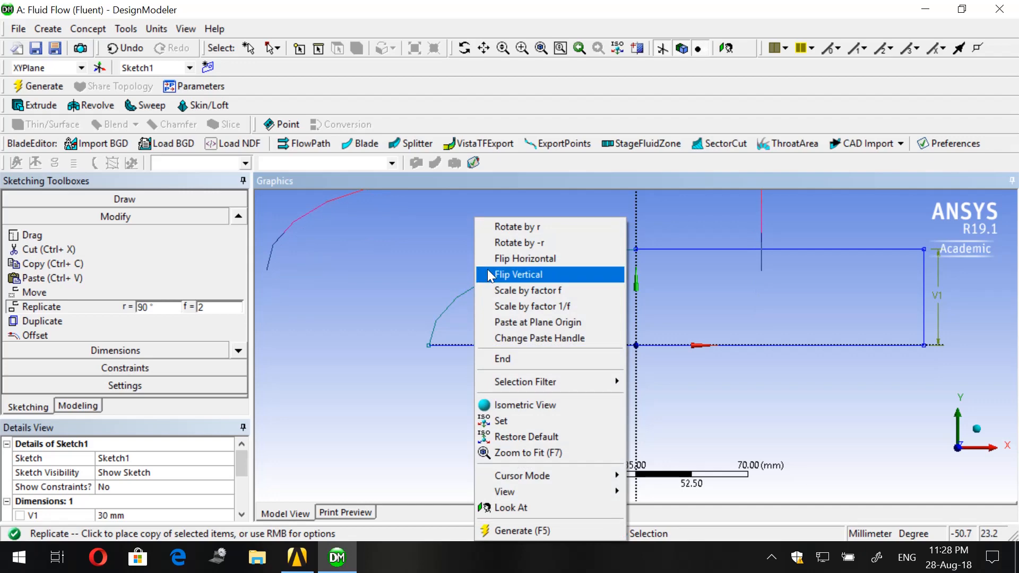
pyautogui.click(488, 271)
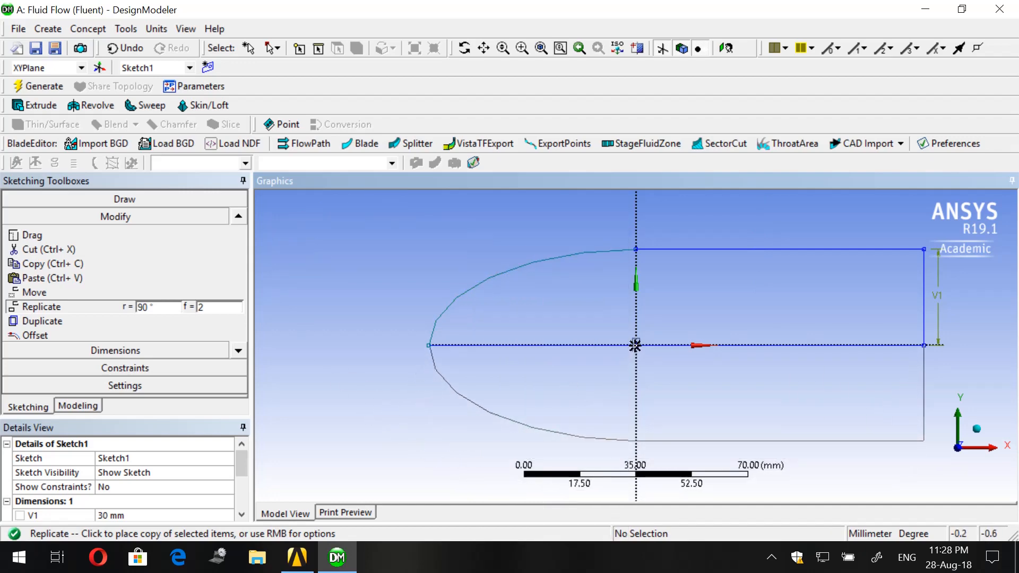
pyautogui.click(635, 345)
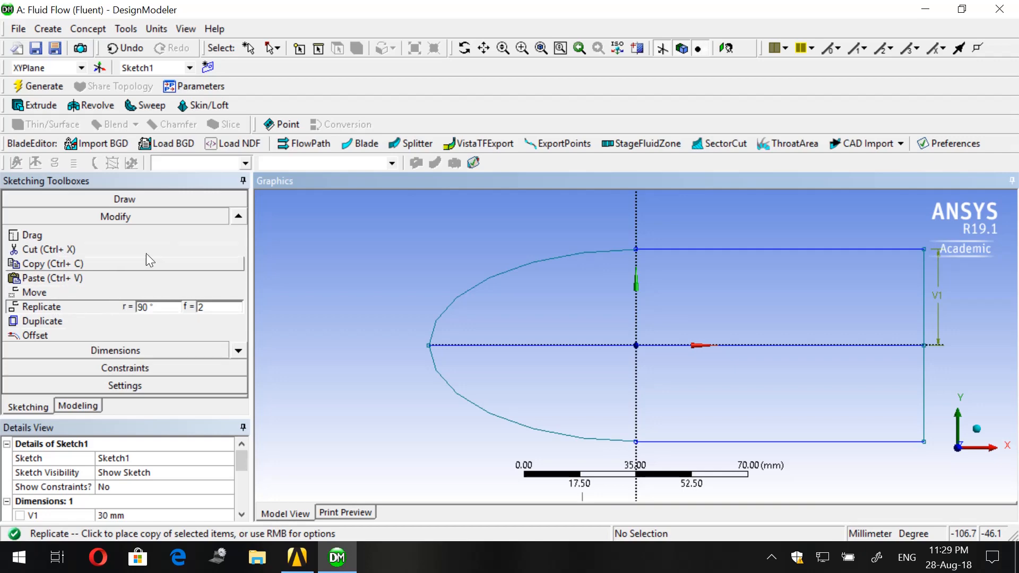
# - End the Replicate command and trim away the sketch line running along the X axis inside the profile
pyautogui.click(234, 217)
pyautogui.click(234, 217)
pyautogui.click(234, 217)
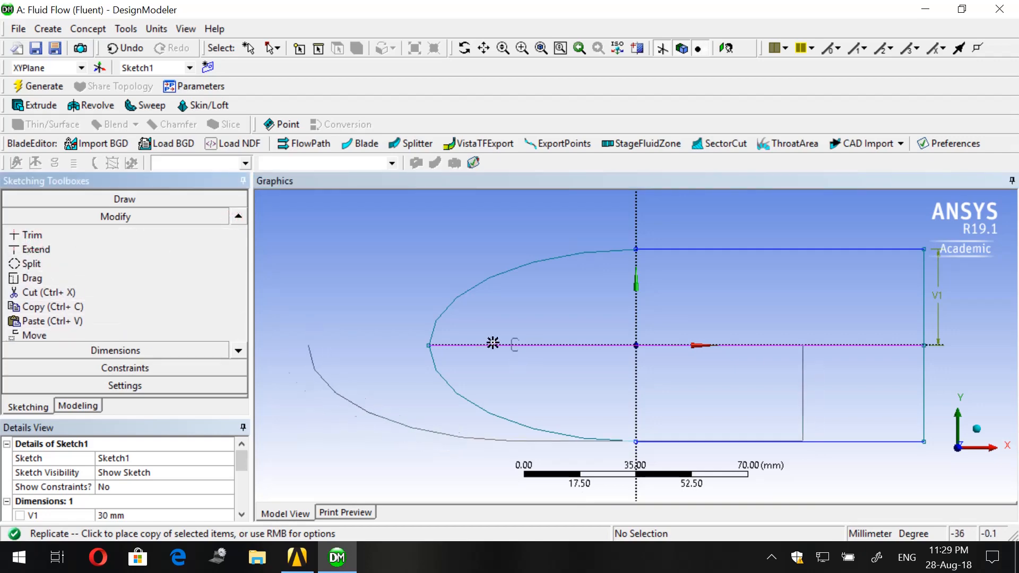
pyautogui.press('Escape')
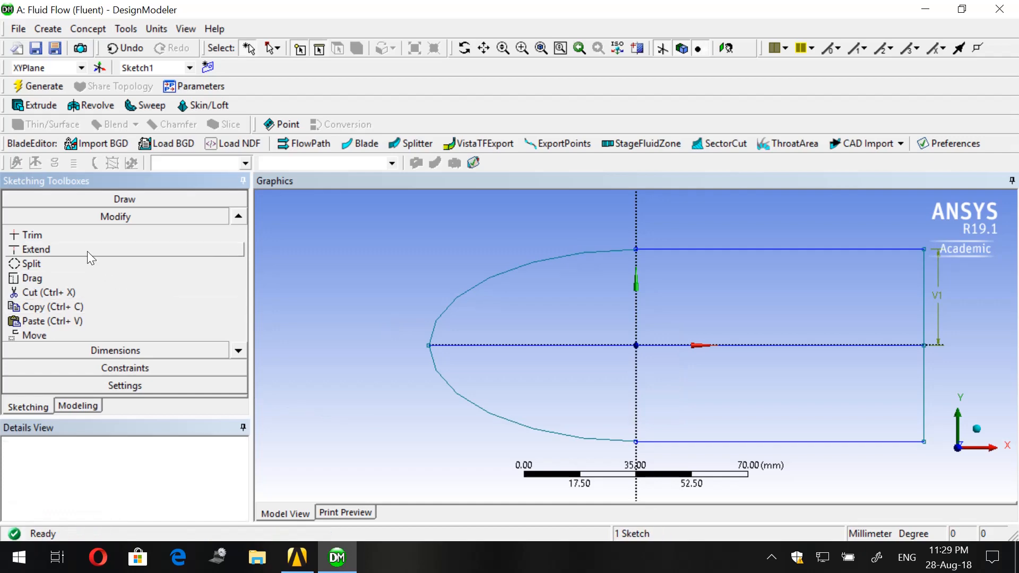
pyautogui.click(79, 240)
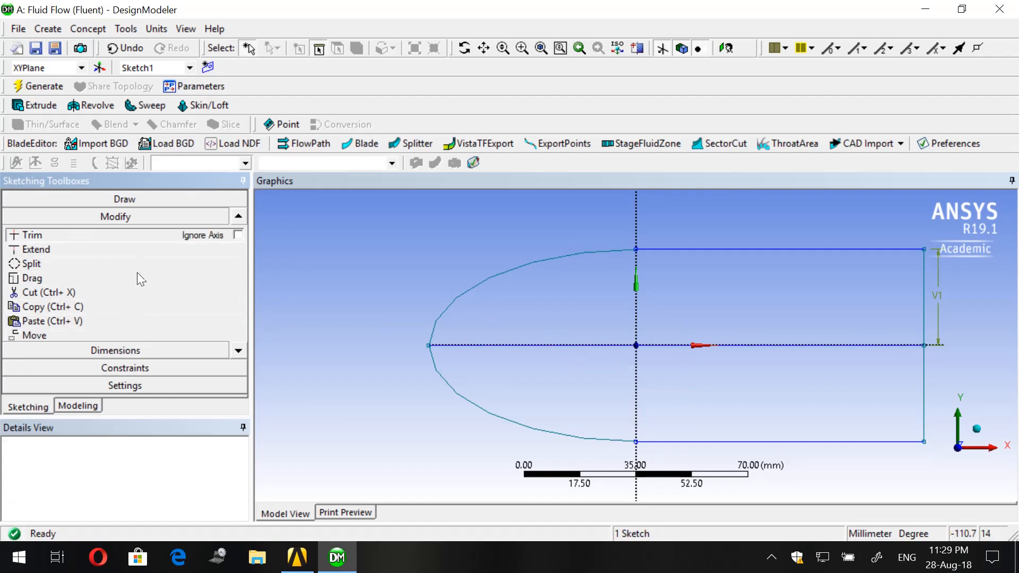
pyautogui.click(505, 343)
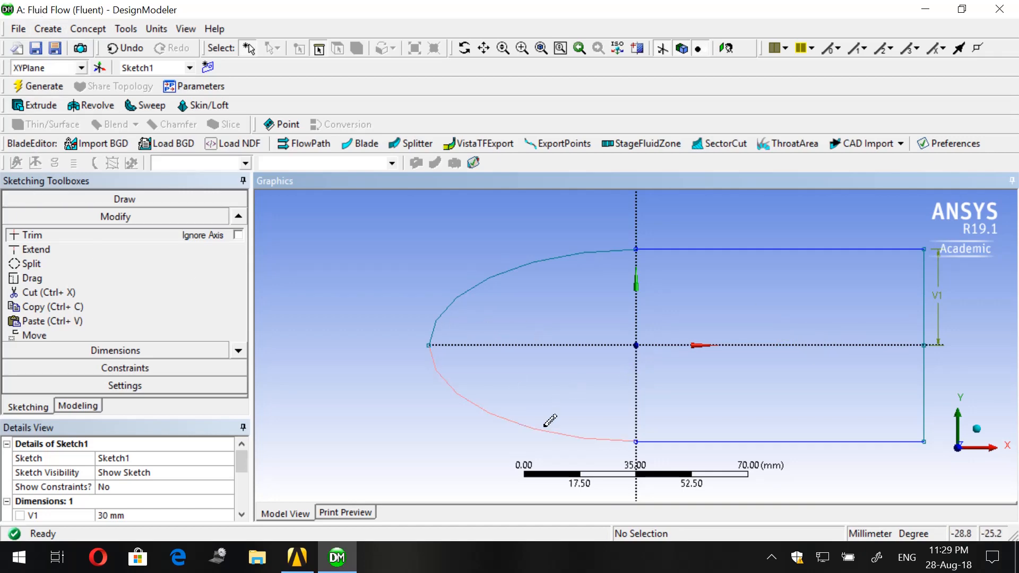
# - Create a surface from the closed profile sketch with the Surfaces From Sketches feature and generate it
pyautogui.click(128, 30)
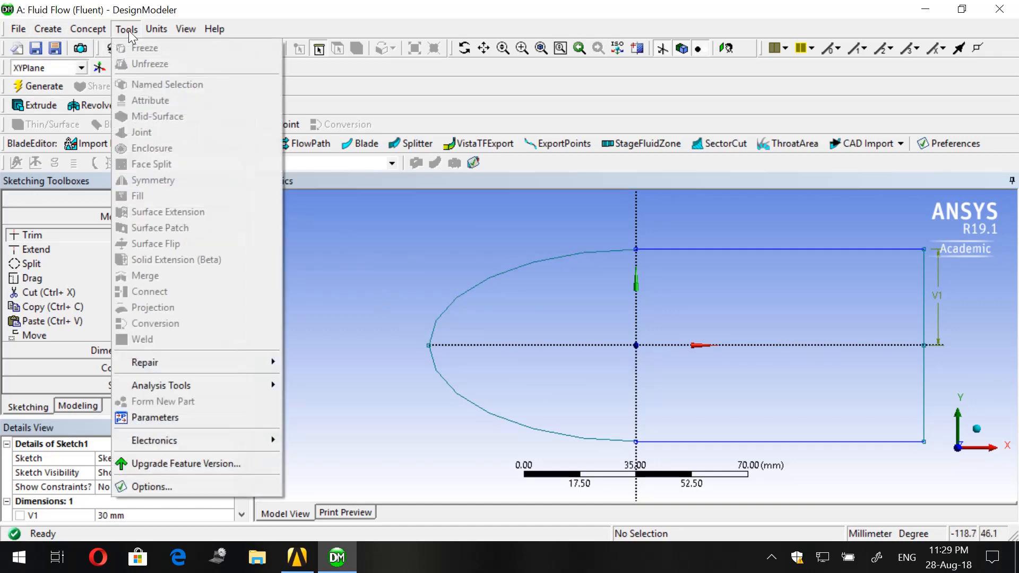
pyautogui.moveTo(102, 28)
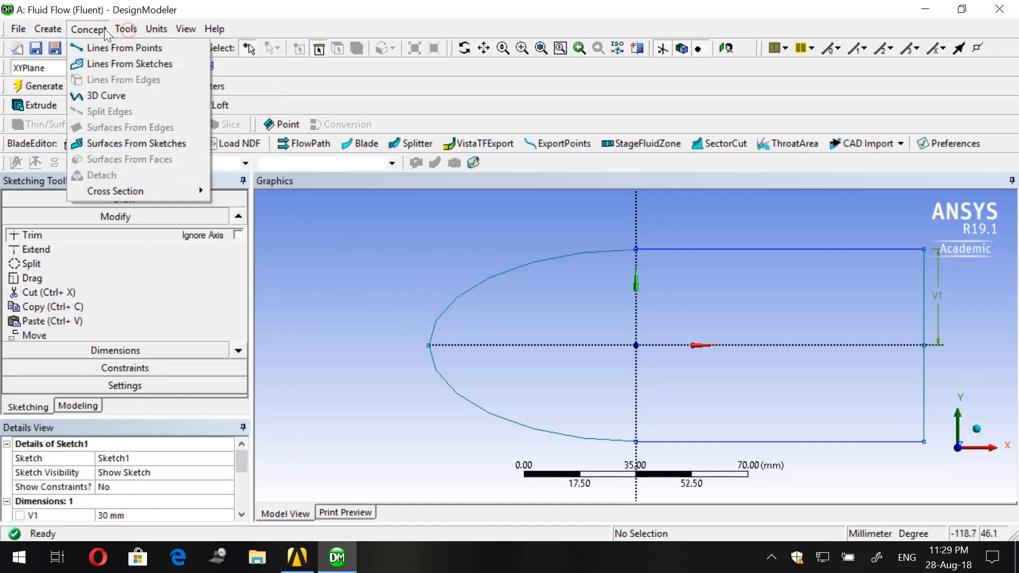
pyautogui.click(130, 145)
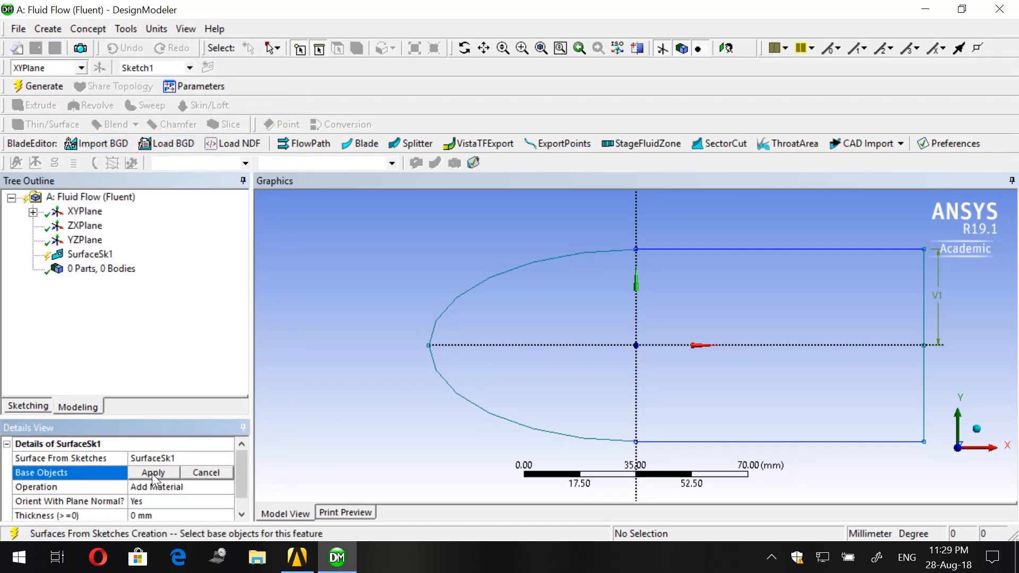
pyautogui.click(536, 273)
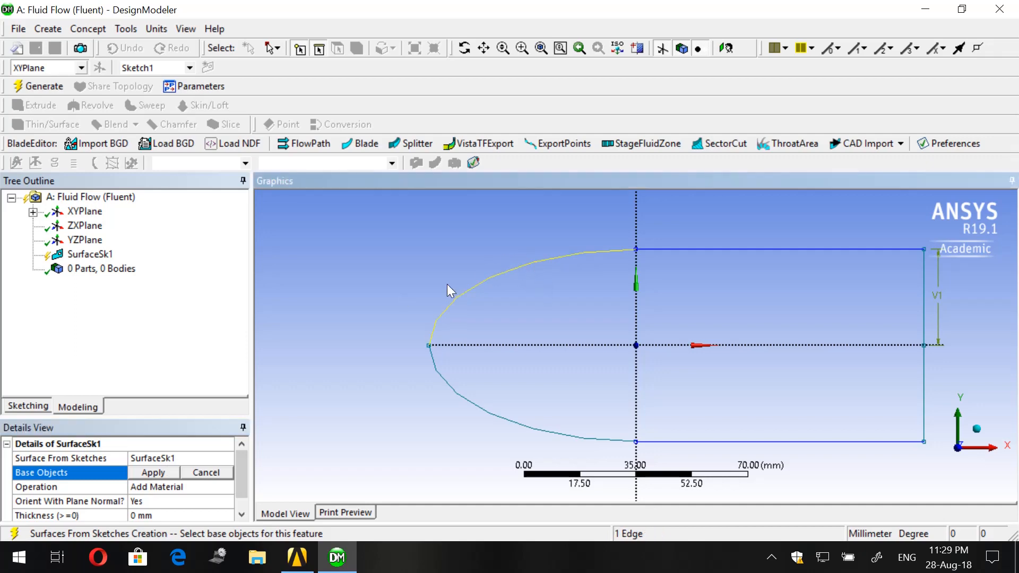
pyautogui.click(157, 478)
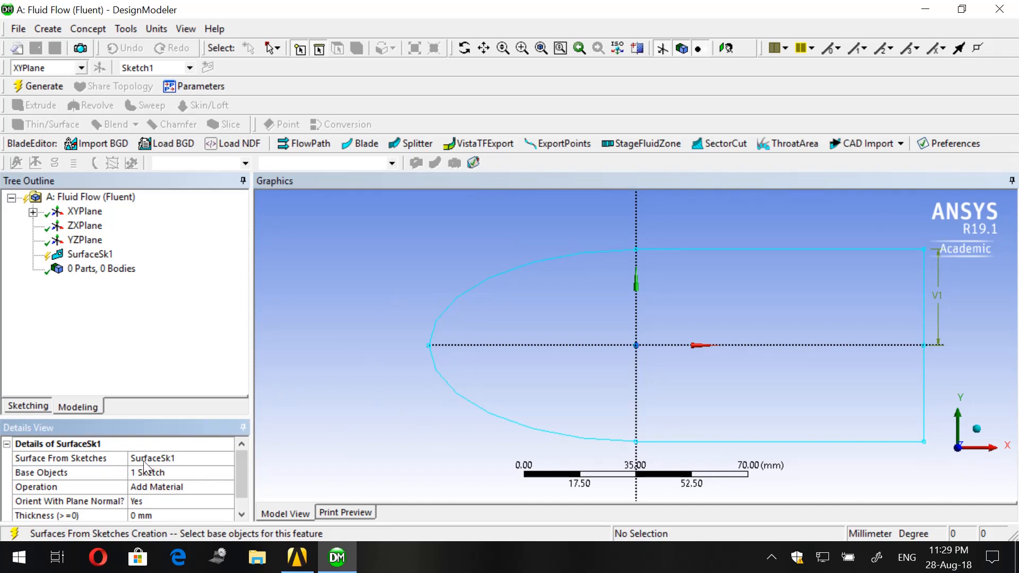
pyautogui.scroll(-1, 139, 493)
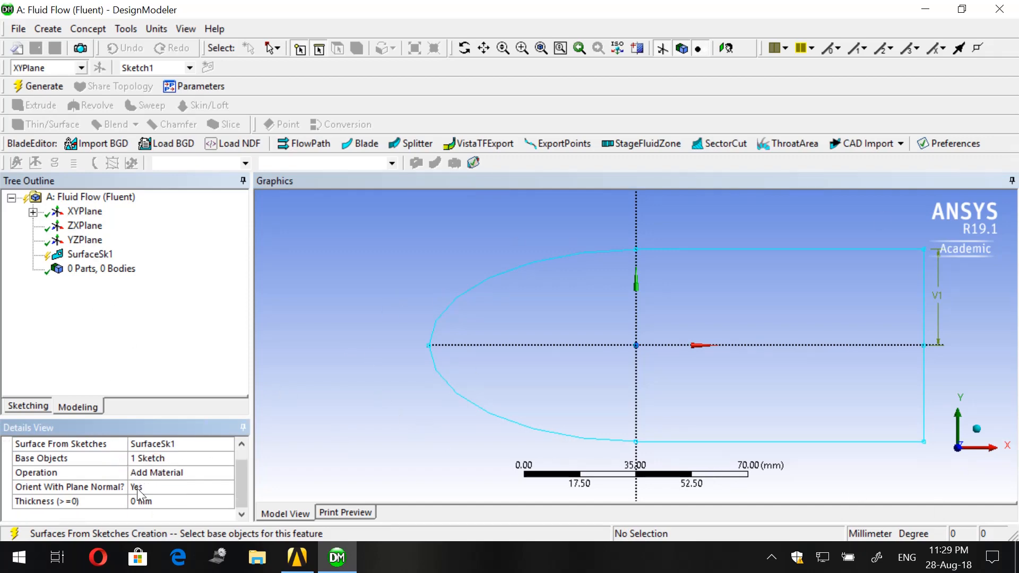
pyautogui.click(40, 86)
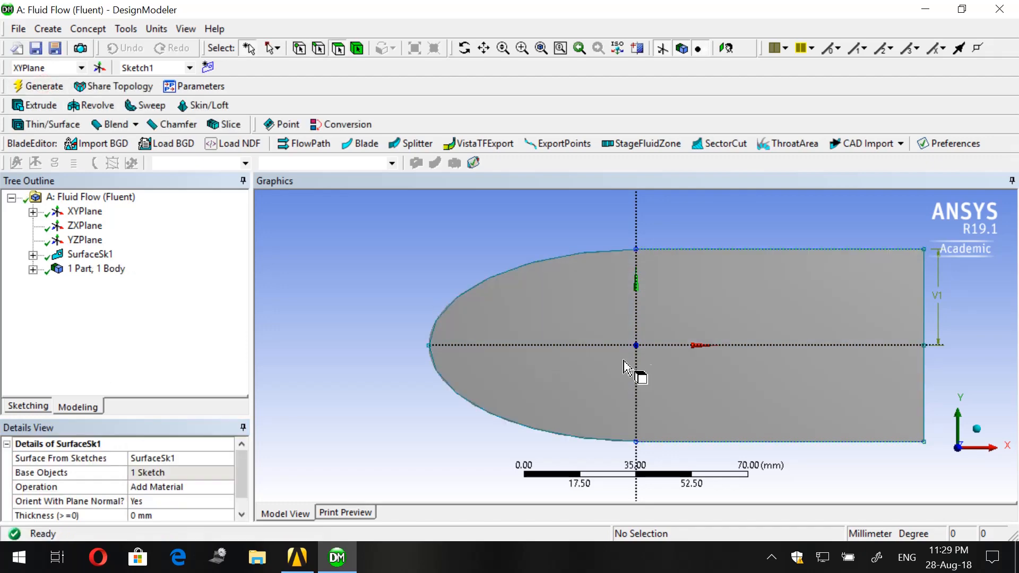
# - Add a second sketch on the XYPlane and open it for sketching
pyautogui.scroll(-3, 752, 366)
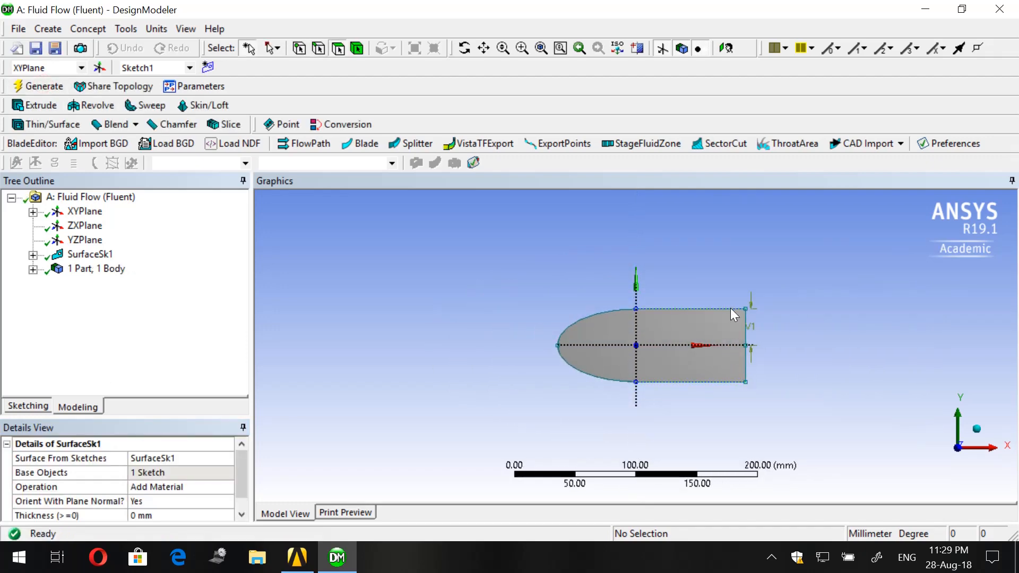
pyautogui.scroll(-1, 729, 308)
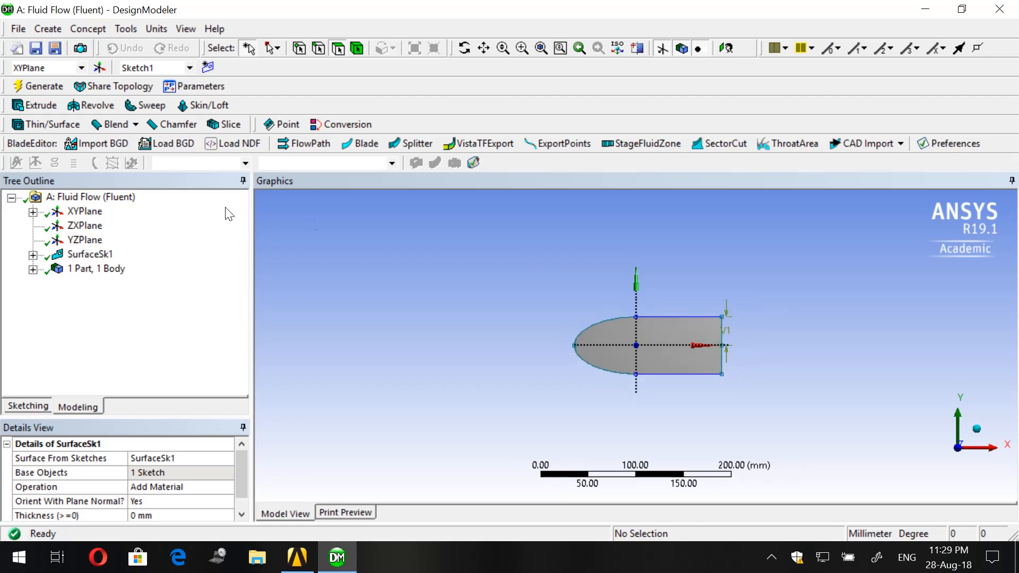
pyautogui.click(208, 68)
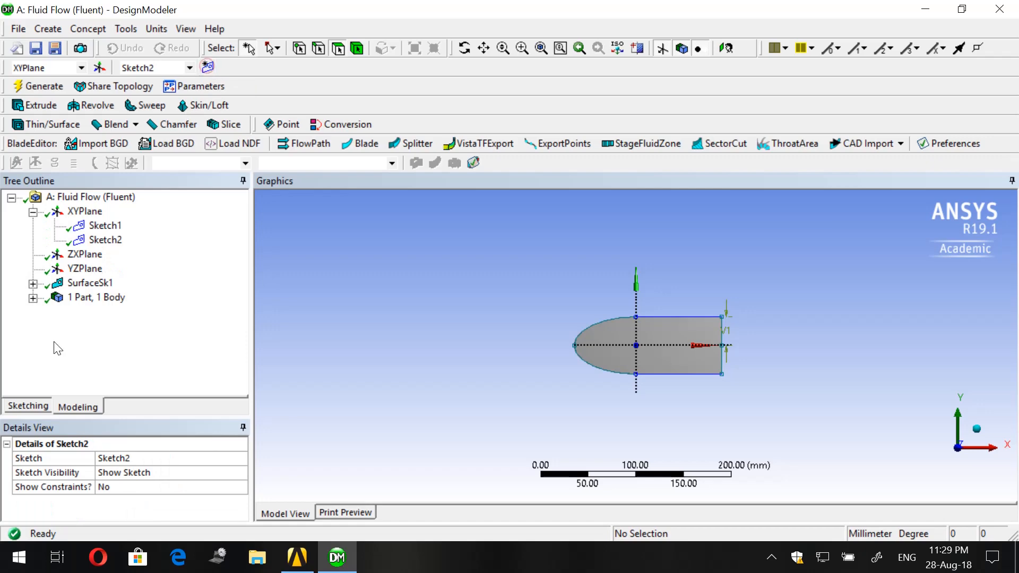
pyautogui.click(24, 405)
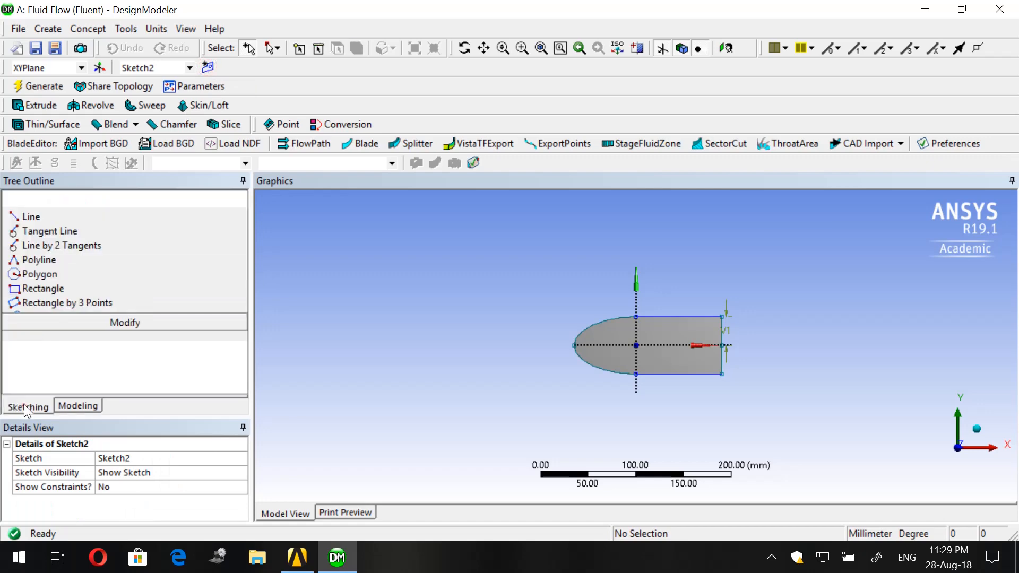
# - Draw a circle centred on the origin, about 600 mm in diameter, surrounding the nose-and-body surface
pyautogui.click(43, 289)
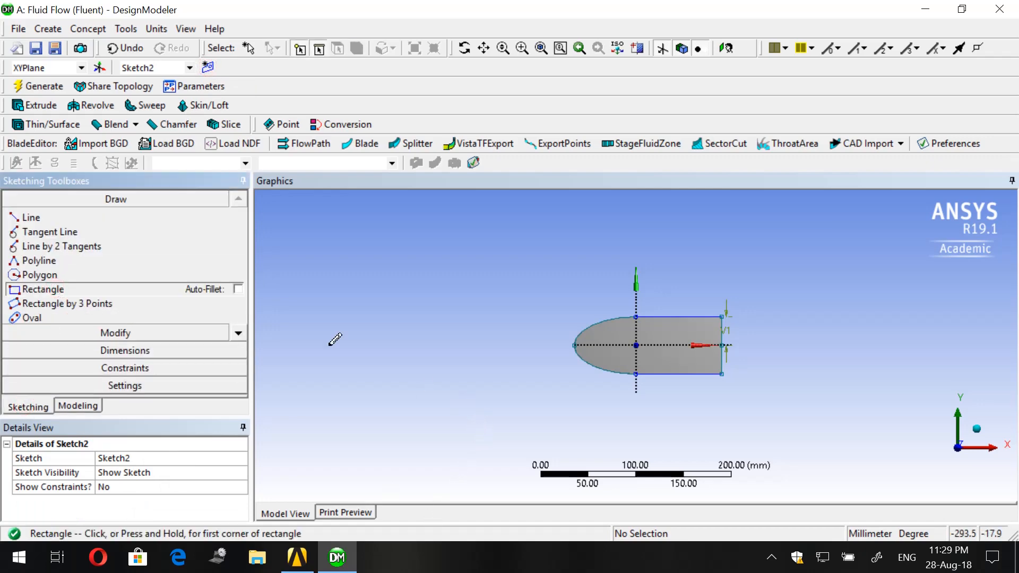
pyautogui.scroll(-2, 240, 338)
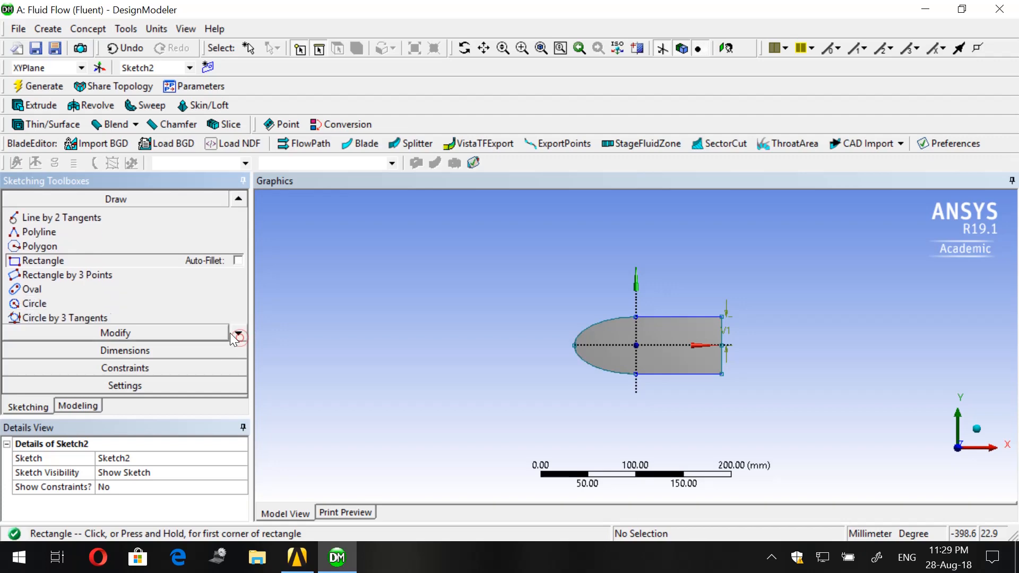
pyautogui.click(85, 304)
pyautogui.scroll(1, 725, 408)
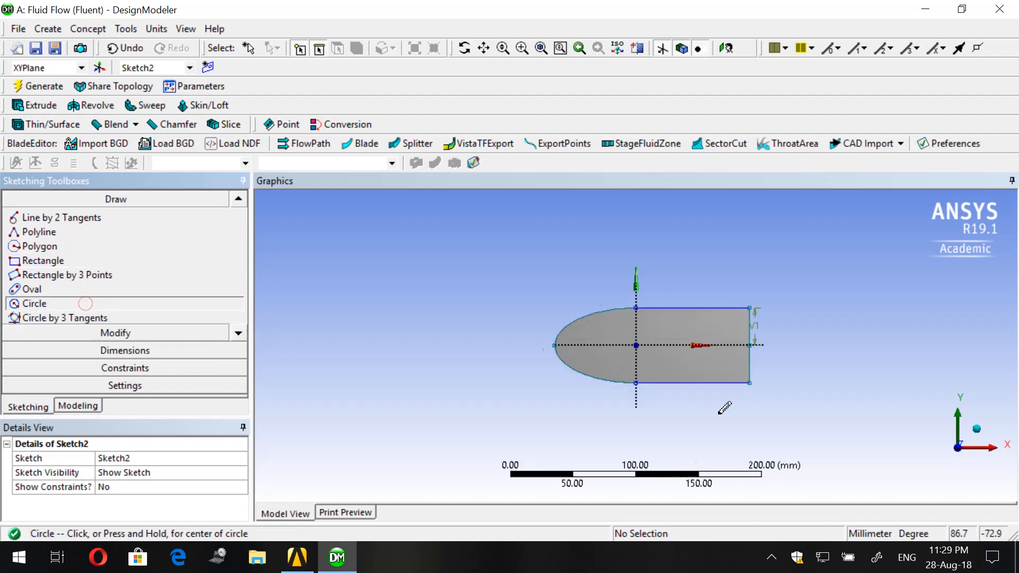
pyautogui.scroll(2, 636, 345)
pyautogui.click(637, 345)
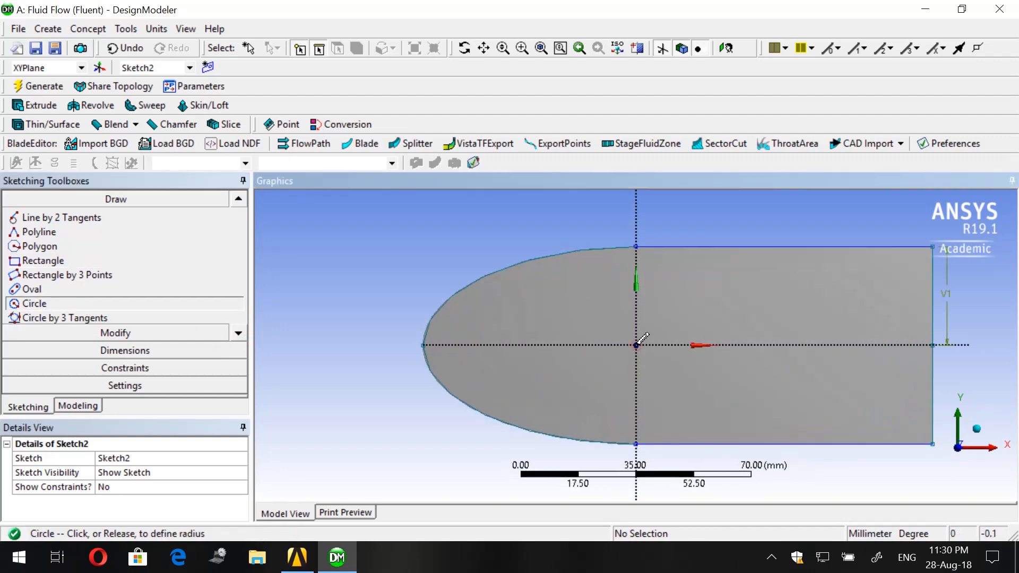
pyautogui.scroll(-4, 637, 345)
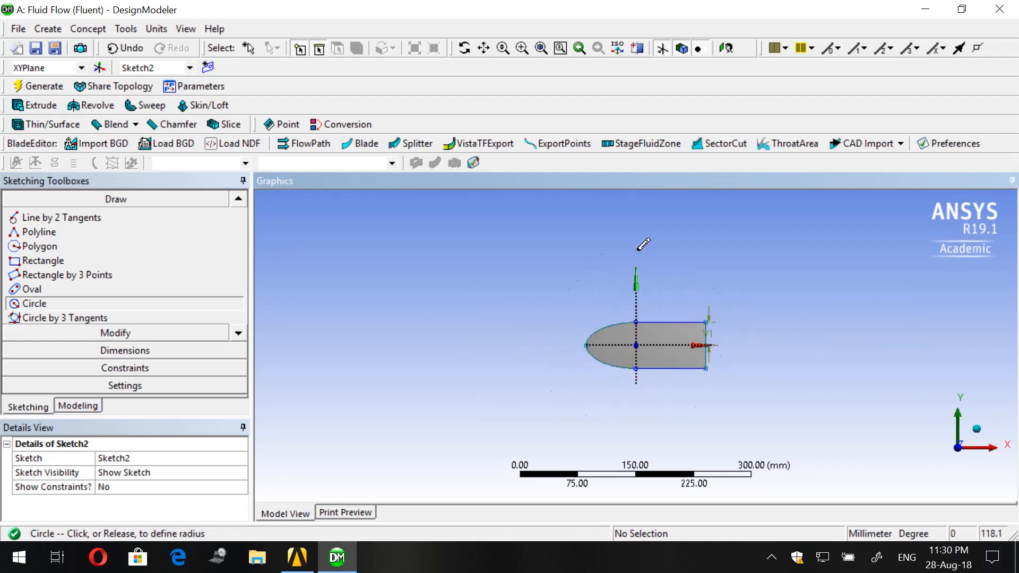
pyautogui.scroll(-2, 644, 244)
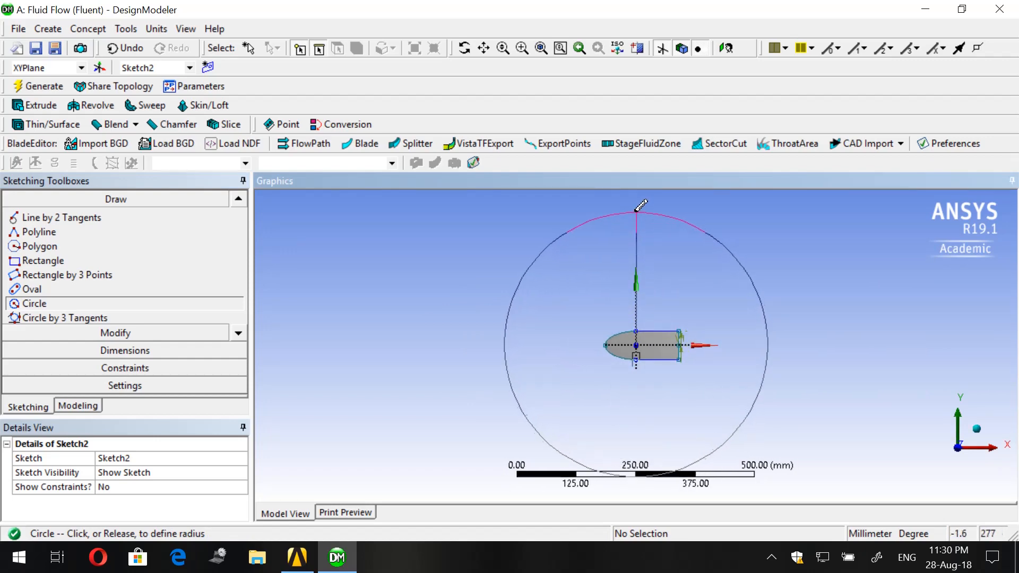
pyautogui.click(637, 200)
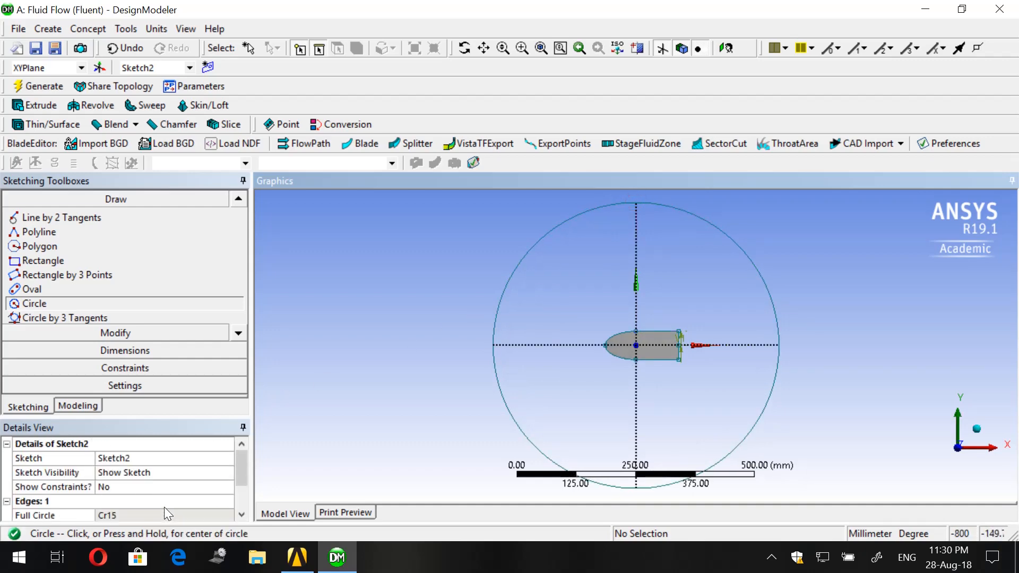
# - Dimension the diameter of the circle around the body and set it to 400 mm
pyautogui.click(177, 351)
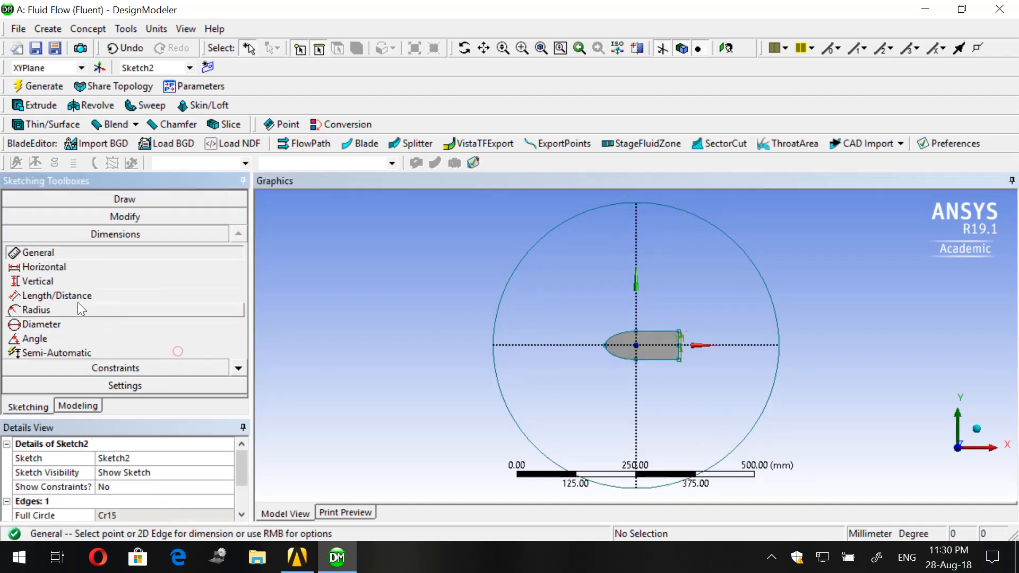
pyautogui.click(514, 278)
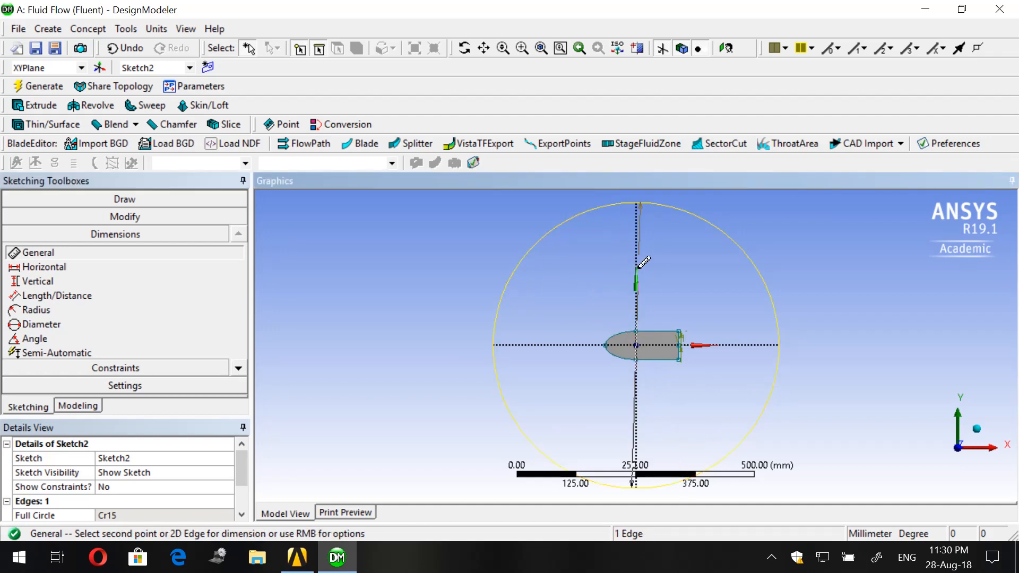
pyautogui.click(577, 288)
pyautogui.click(158, 515)
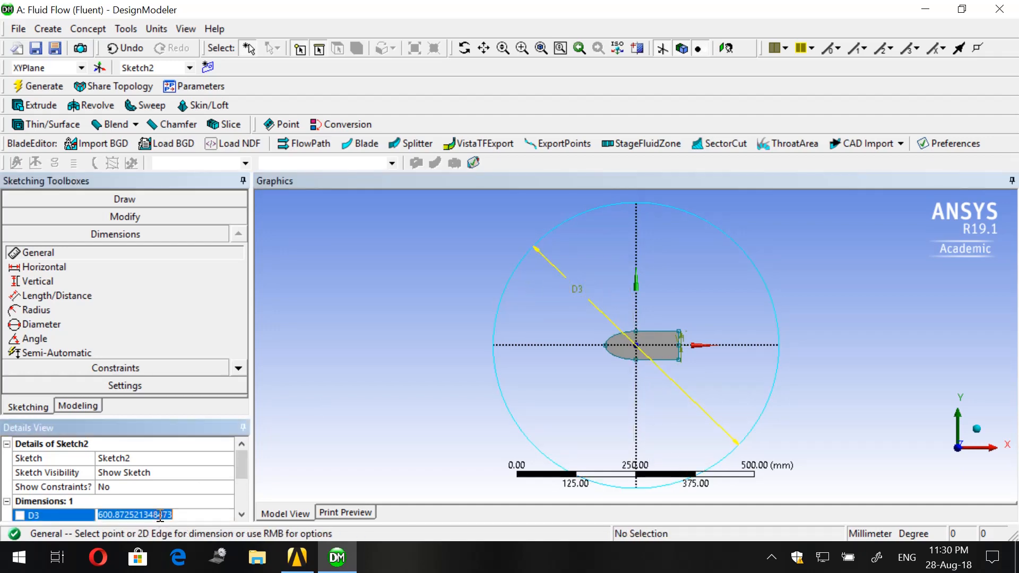
pyautogui.write('400')
pyautogui.press('Return')
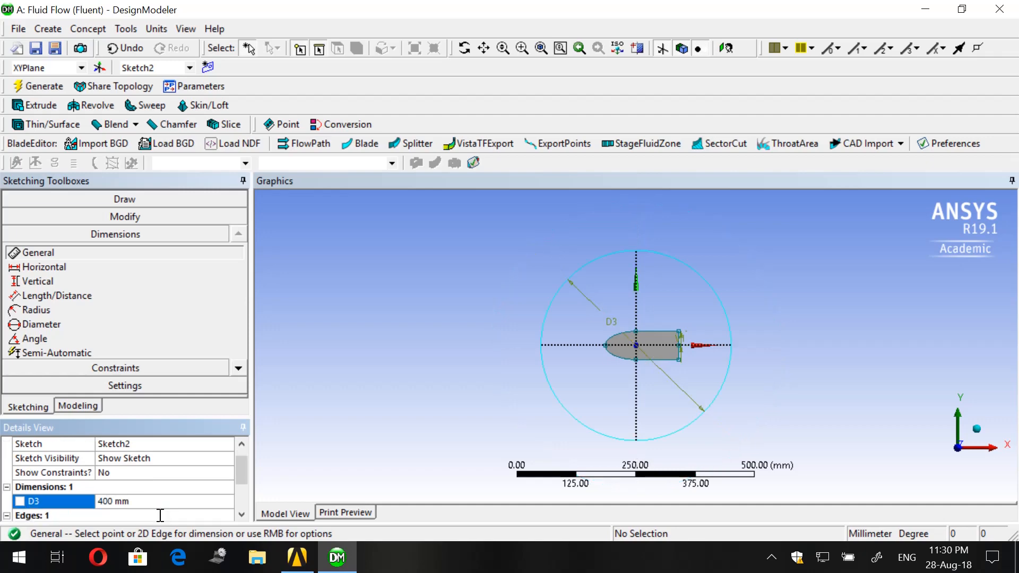
pyautogui.scroll(2, 810, 367)
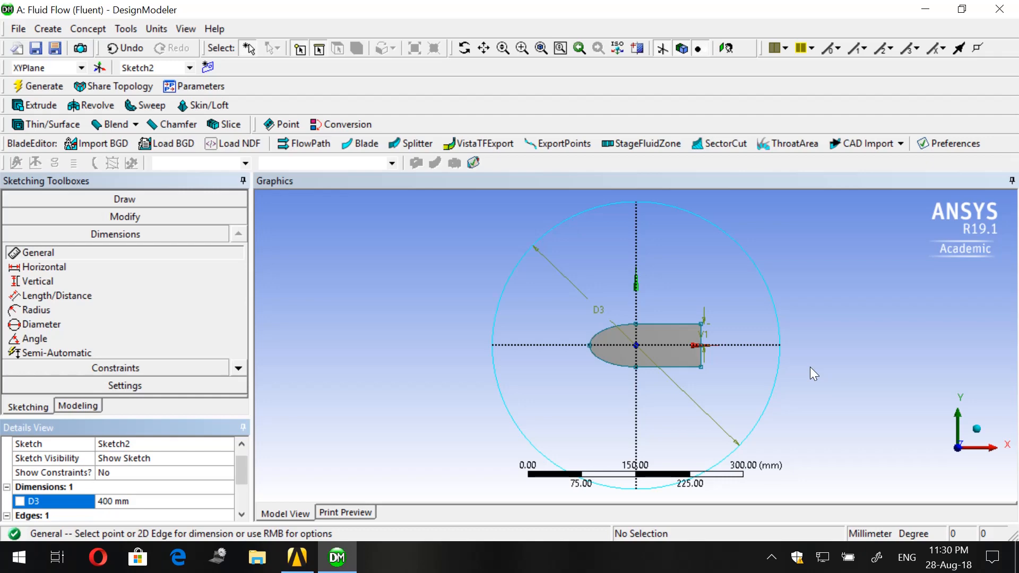
pyautogui.scroll(-2, 802, 359)
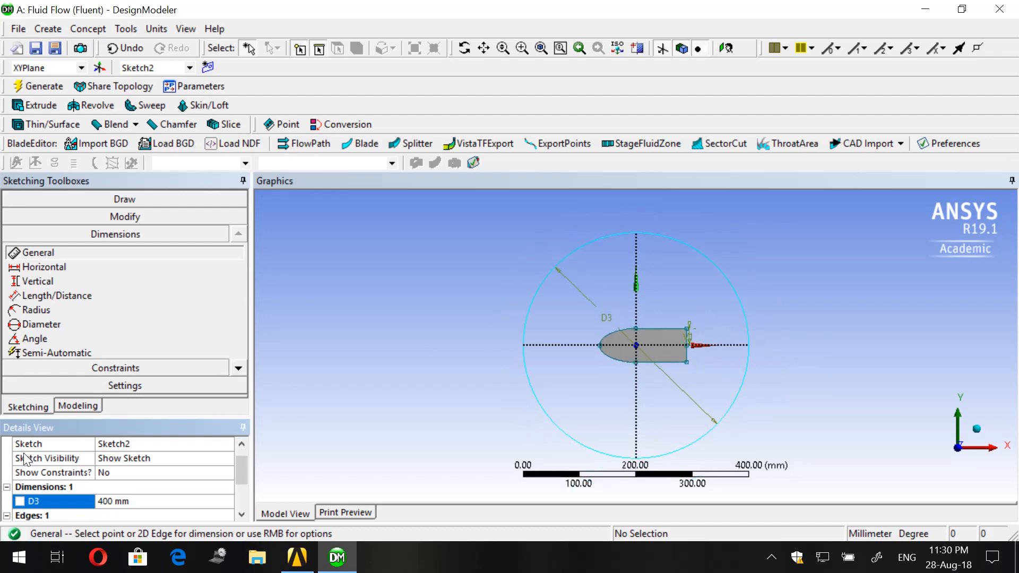
# - Draw a rectangle from the origin above the positive X axis, about 552 mm long and 196 mm high
pyautogui.click(101, 201)
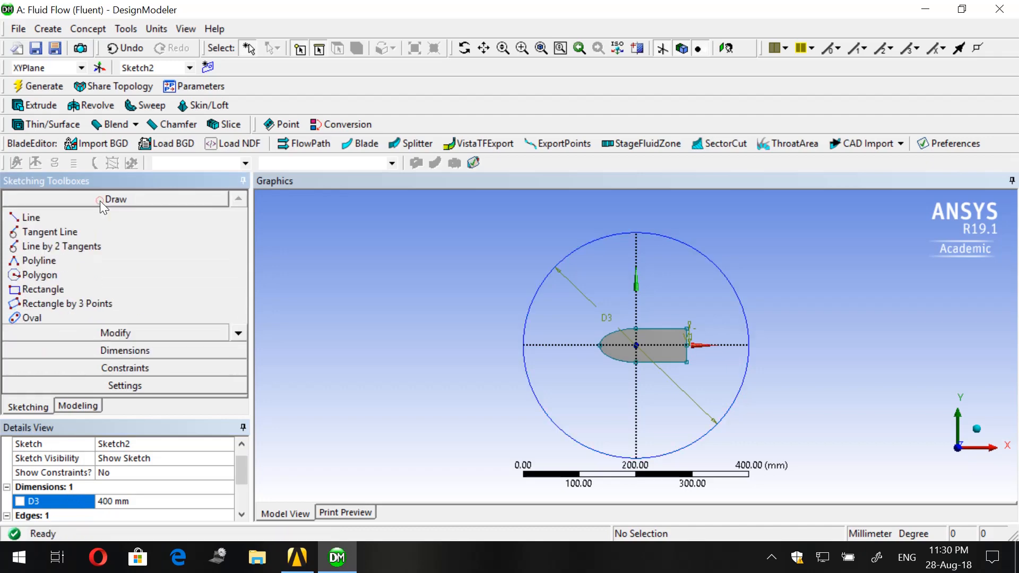
pyautogui.click(84, 290)
pyautogui.scroll(3, 640, 344)
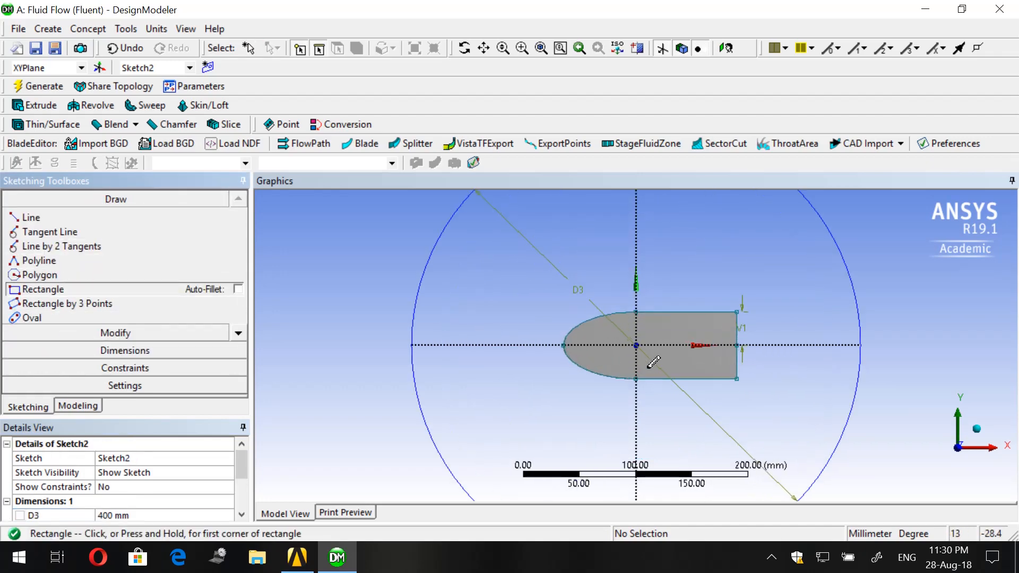
pyautogui.click(636, 345)
pyautogui.scroll(-3, 819, 298)
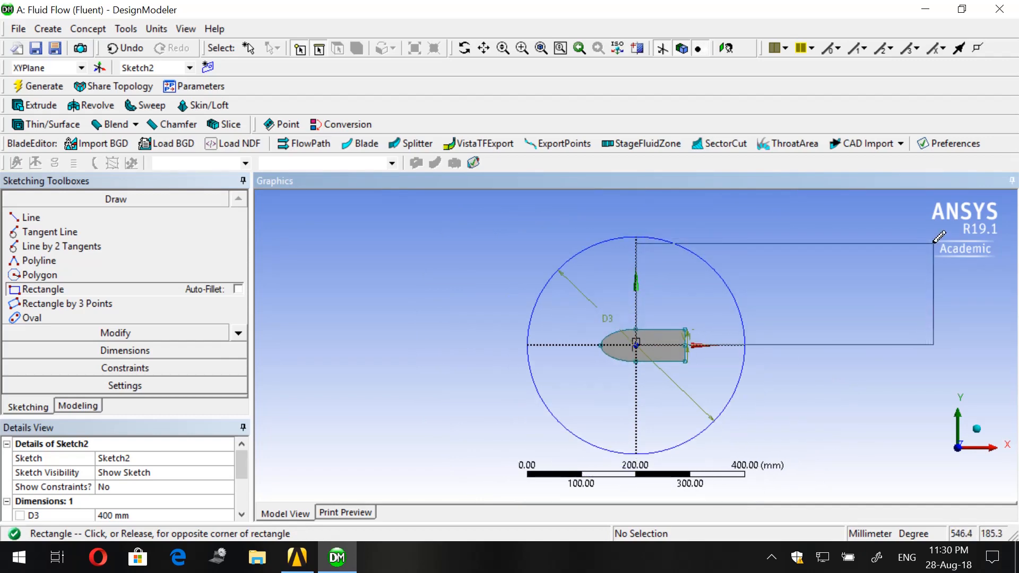
pyautogui.click(936, 239)
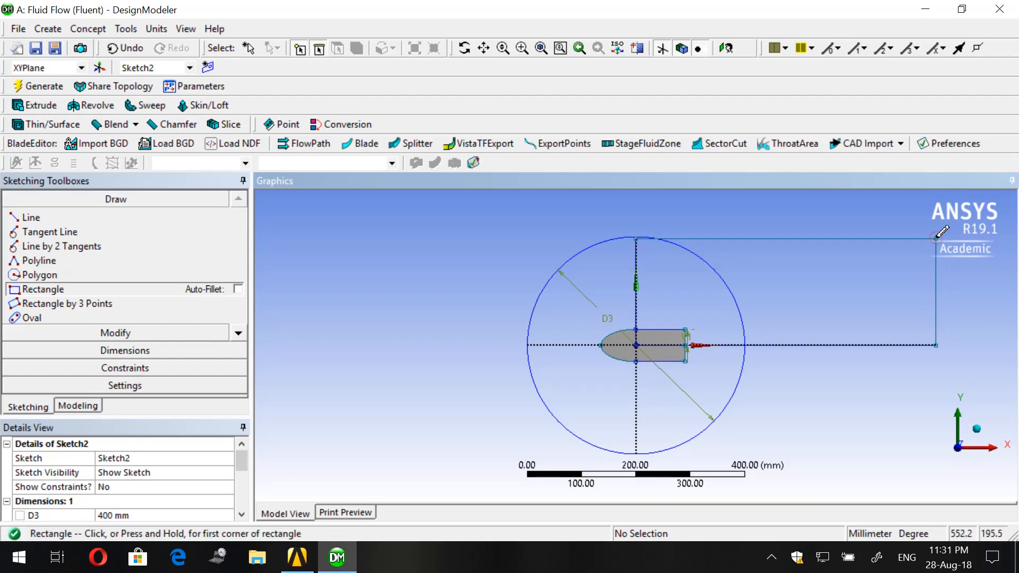
pyautogui.scroll(-1, 640, 344)
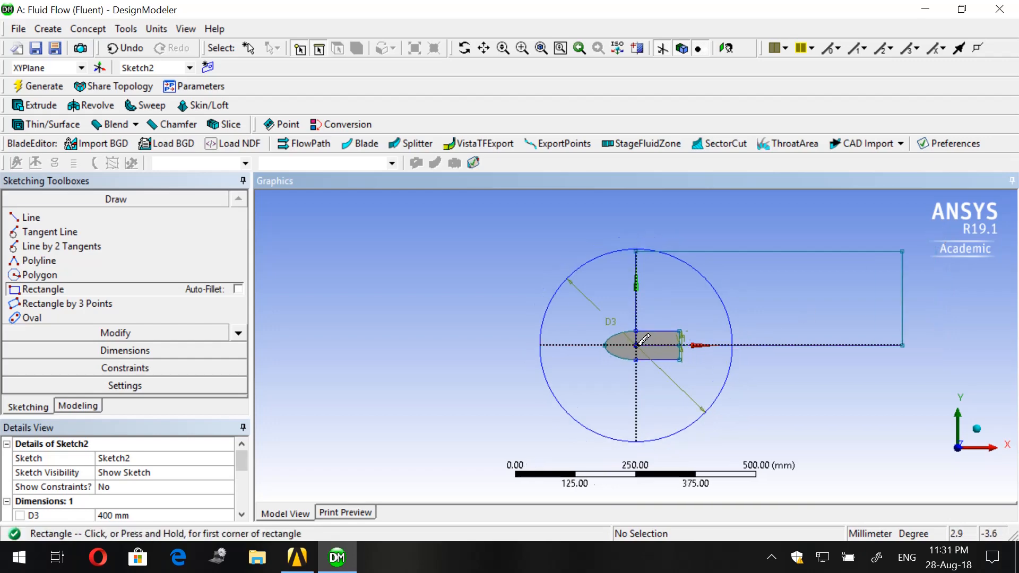
pyautogui.scroll(-1, 640, 344)
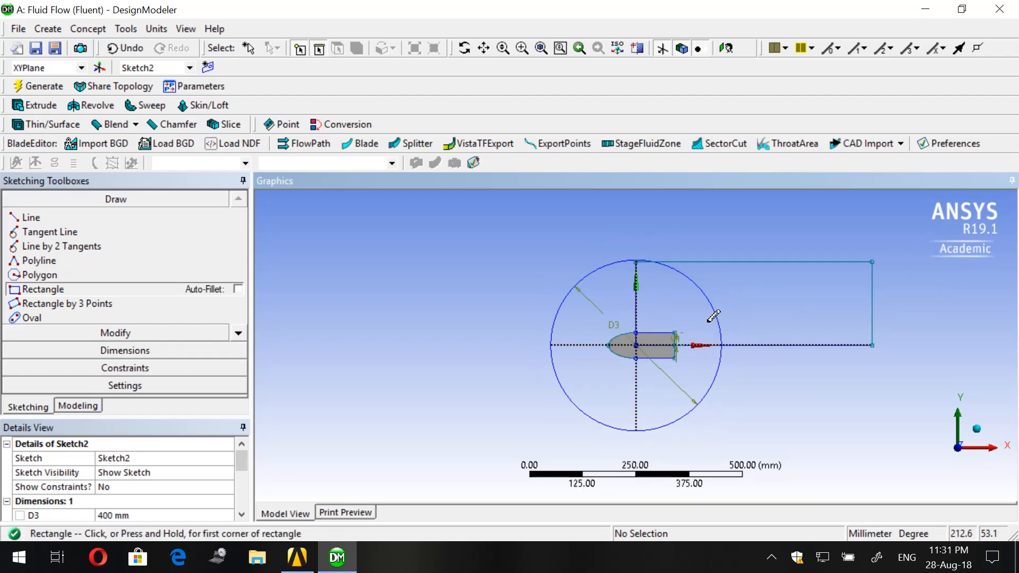
# - Dimension the far vertical edge of the upper rectangle and set its height to 200 mm
pyautogui.click(139, 351)
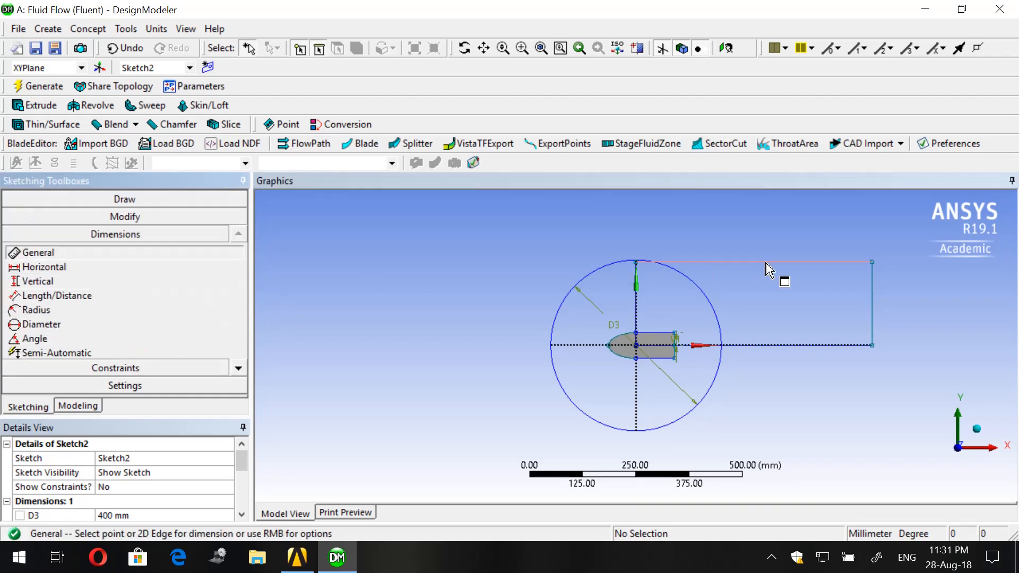
pyautogui.click(873, 300)
pyautogui.click(904, 295)
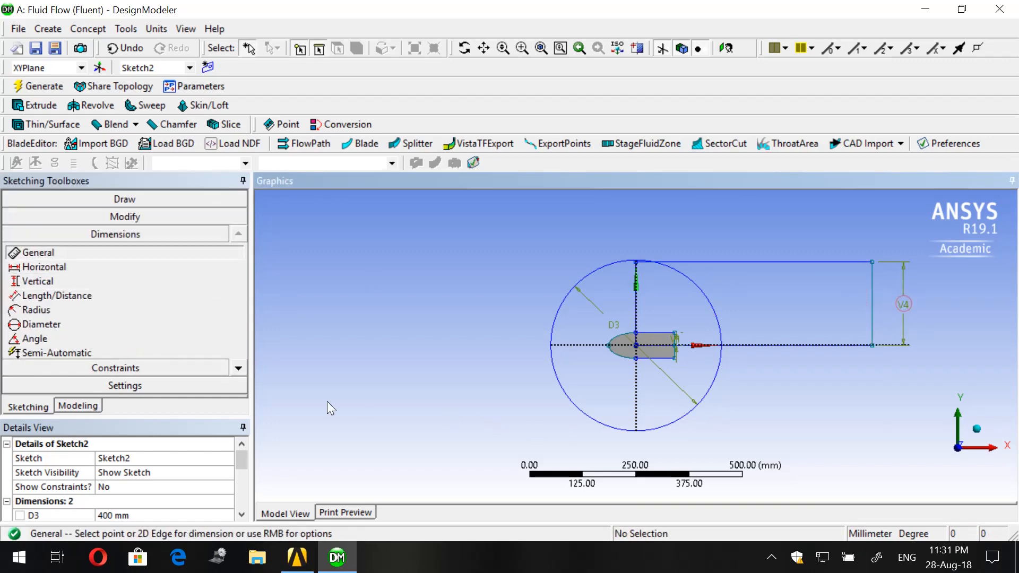
pyautogui.scroll(-2, 148, 502)
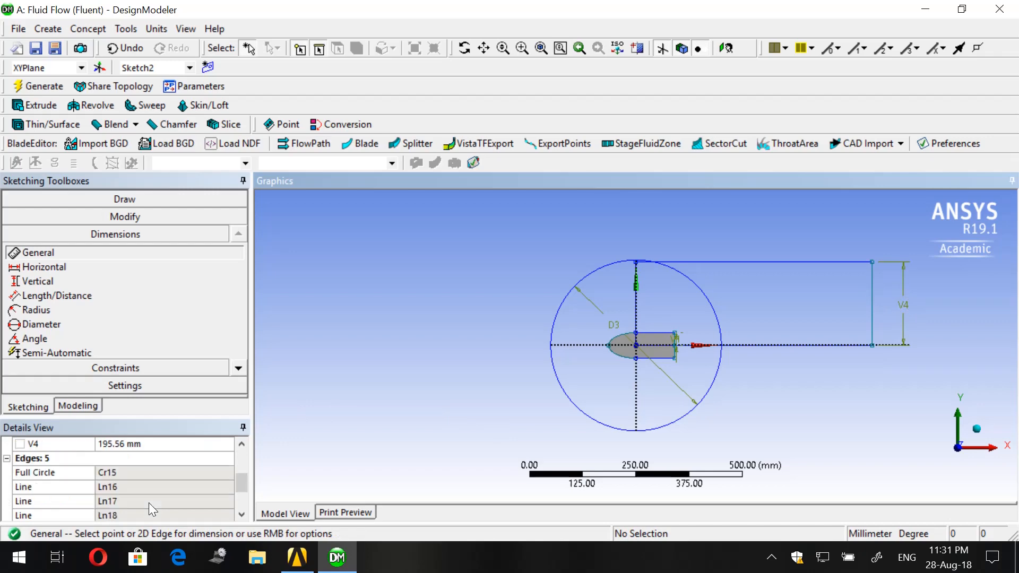
pyautogui.scroll(1, 149, 502)
pyautogui.click(140, 488)
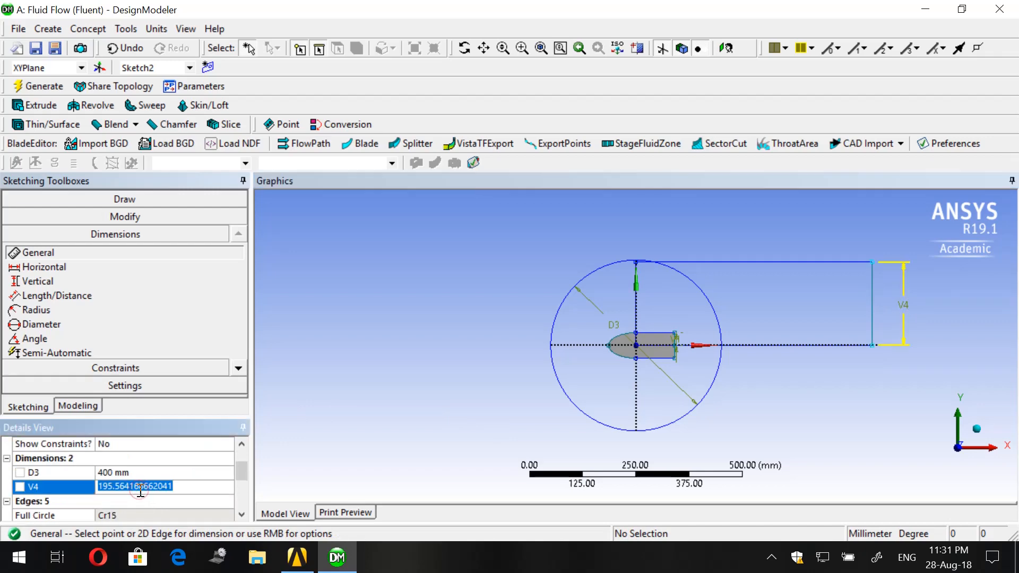
pyautogui.write('200')
pyautogui.press('Return')
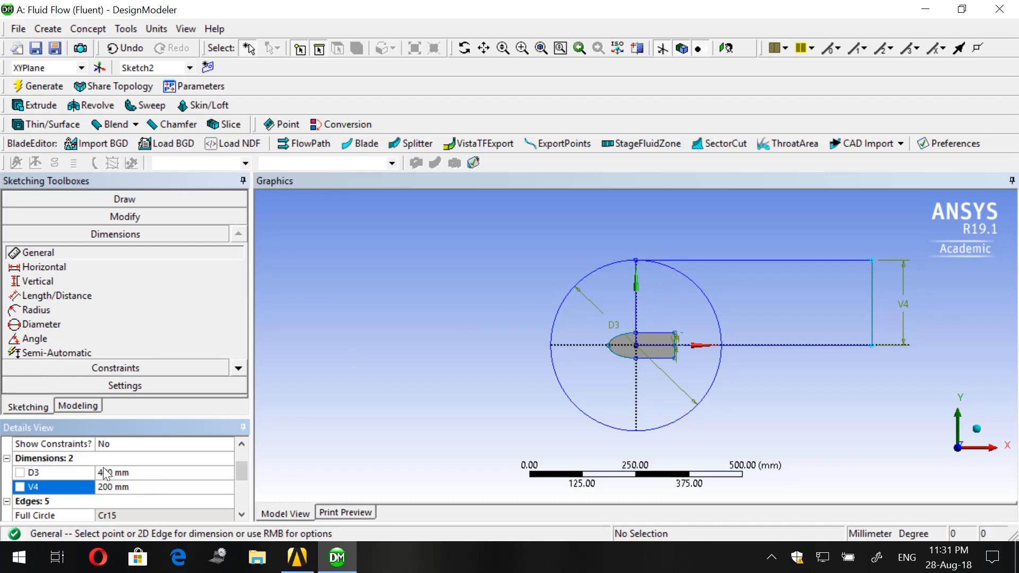
# - Draw a second rectangle from the origin below the X axis, about 180 mm high, ending in line with the upper rectangle's far edge
pyautogui.click(98, 199)
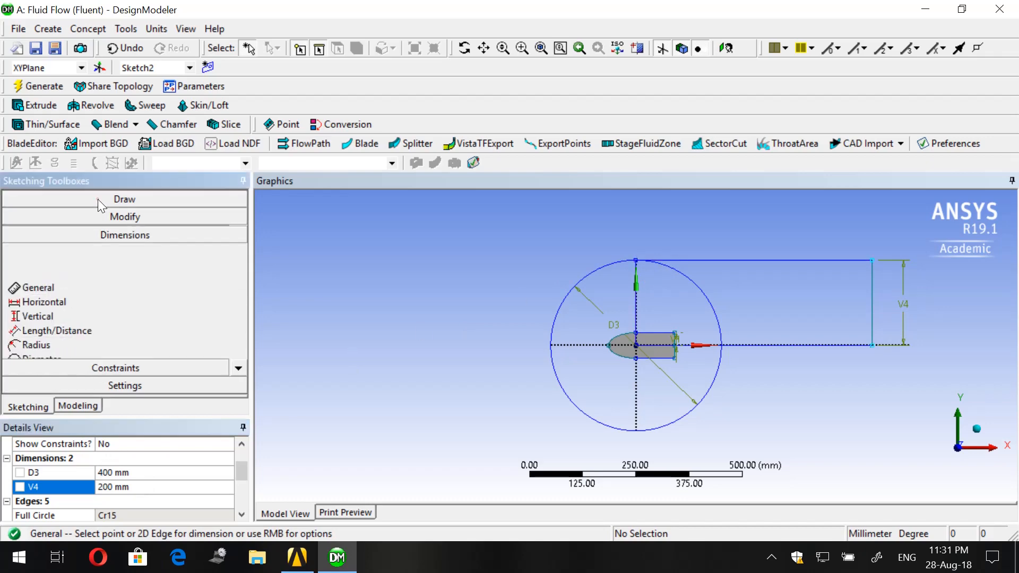
pyautogui.click(42, 290)
pyautogui.scroll(2, 629, 349)
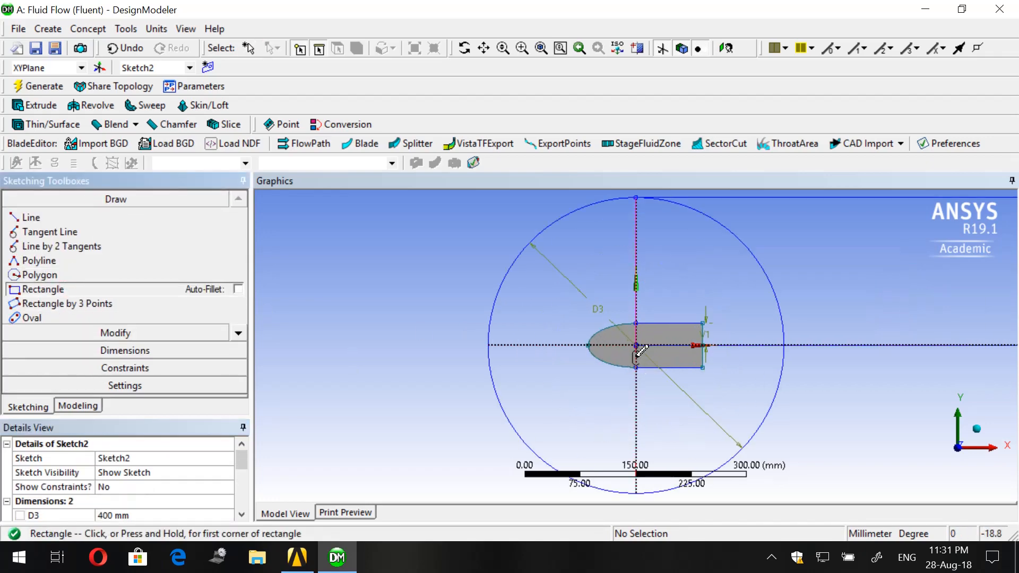
pyautogui.click(637, 345)
pyautogui.scroll(-2, 650, 353)
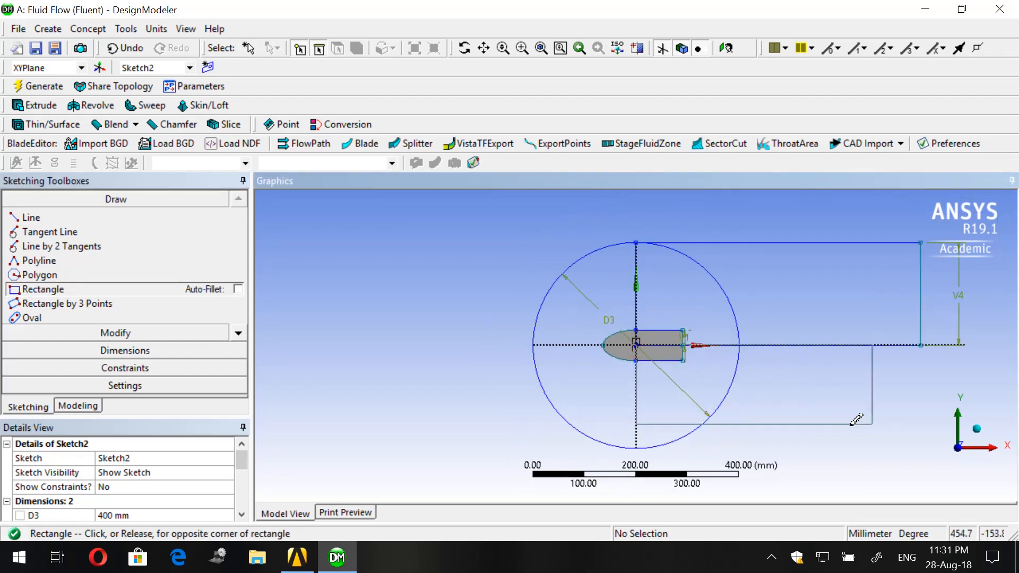
pyautogui.click(920, 437)
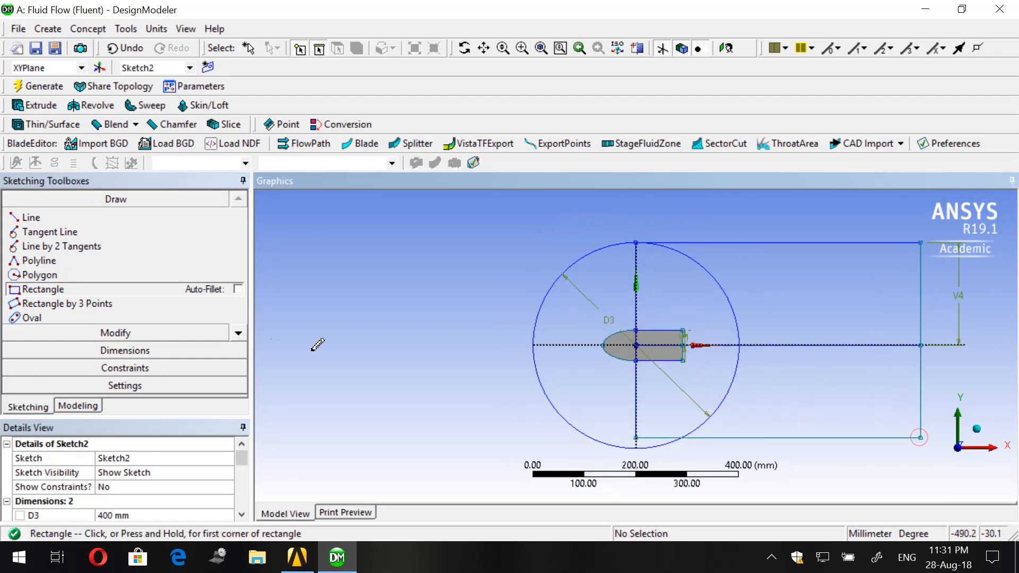
# - Dimension the far vertical edge of the lower rectangle and set its height to 200 mm
pyautogui.click(124, 351)
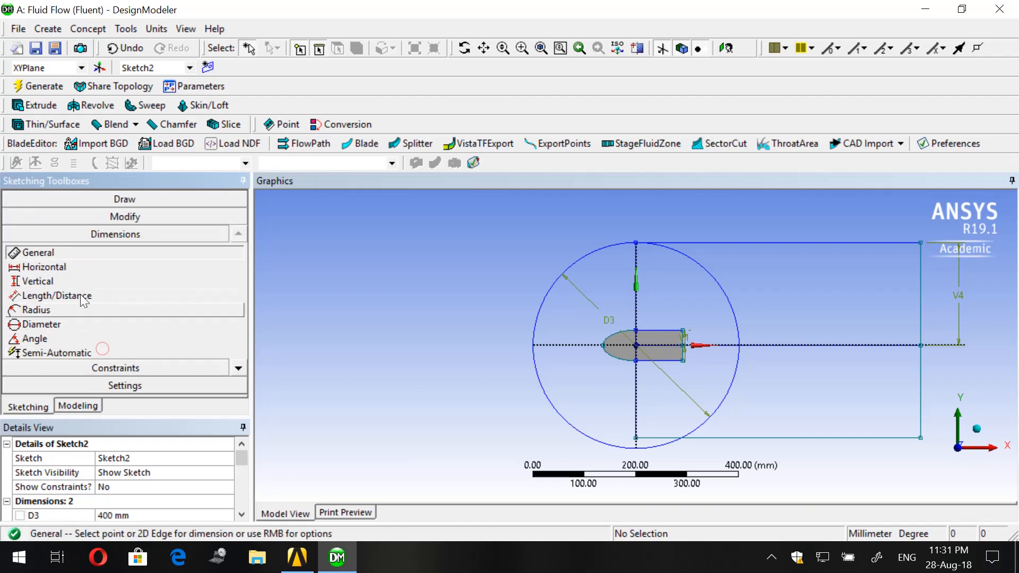
pyautogui.click(923, 392)
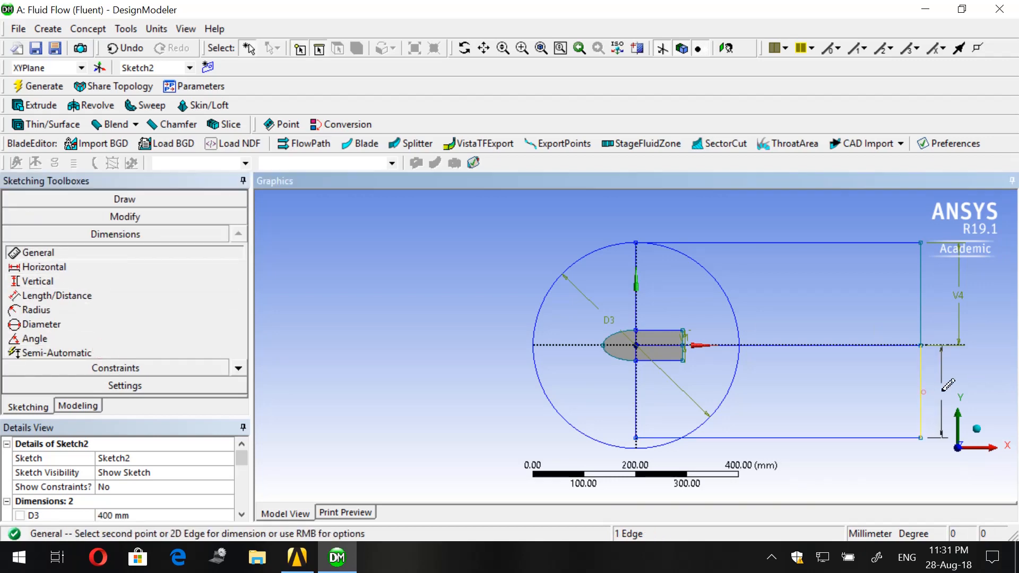
pyautogui.click(948, 386)
pyautogui.scroll(-2, 148, 476)
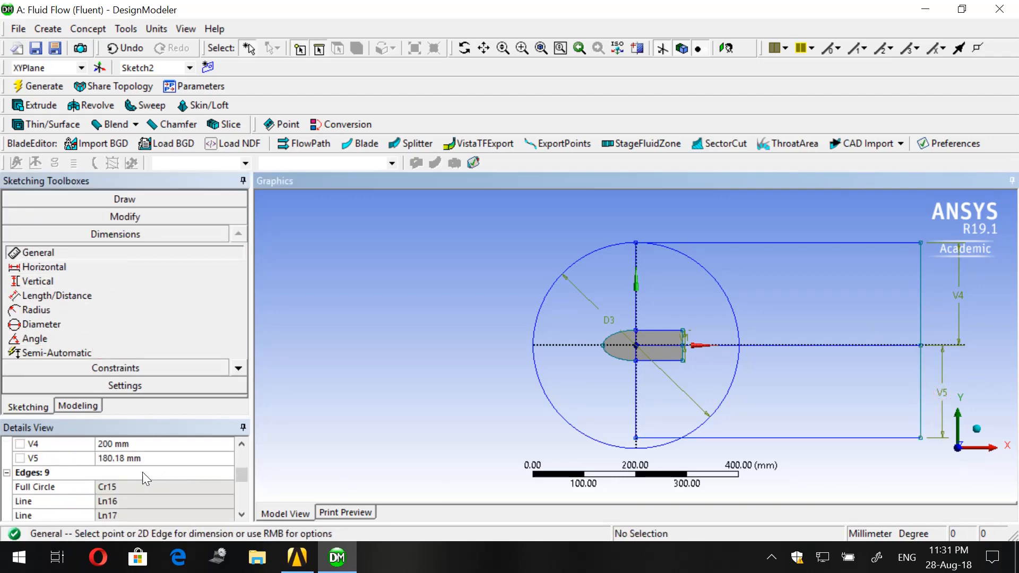
pyautogui.click(139, 459)
pyautogui.write('2')
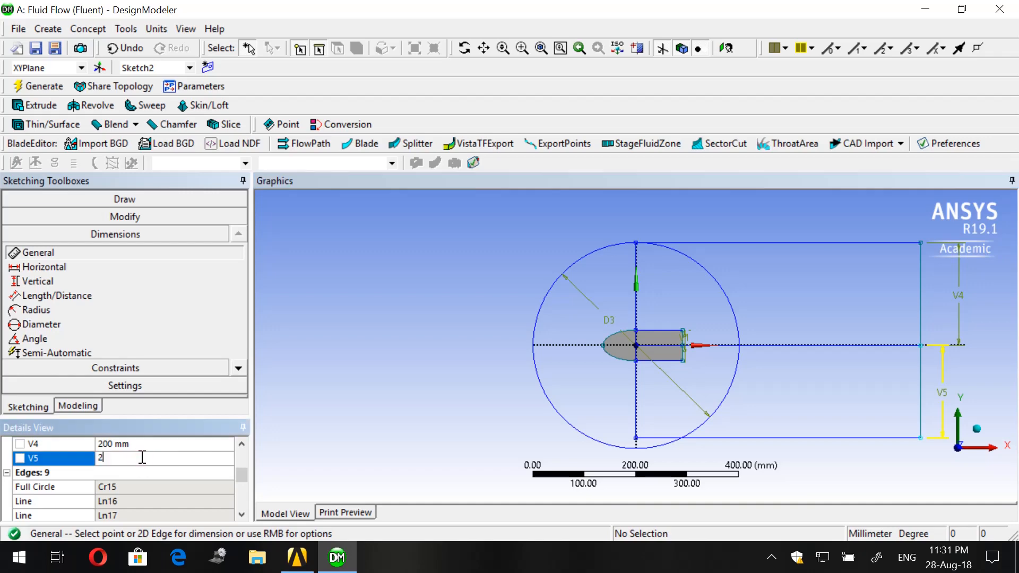
pyautogui.write('00')
pyautogui.press('Return')
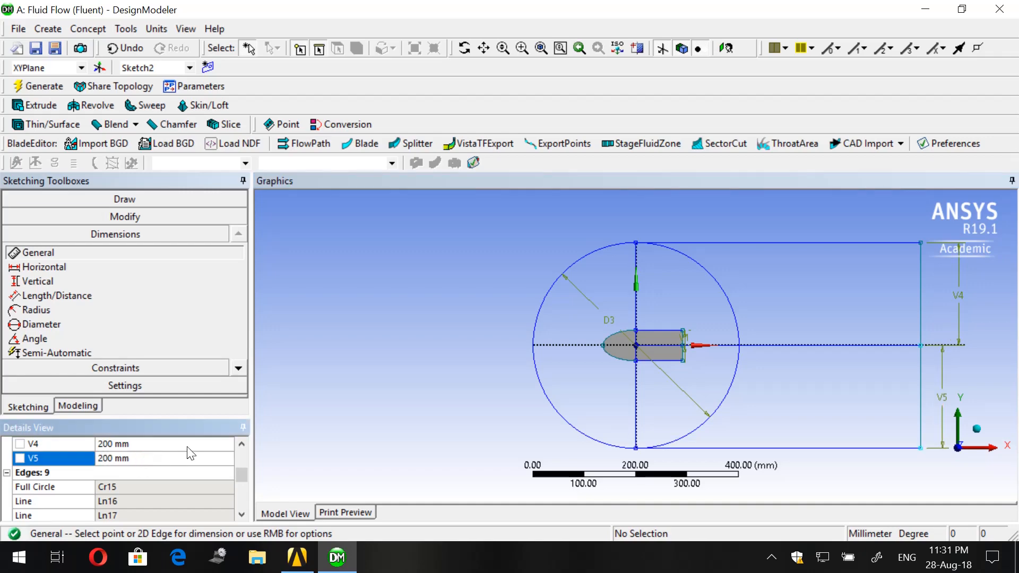
# - Trim away the rectangles' shared edges lying along the positive X axis, both outside and inside the circle
pyautogui.click(118, 219)
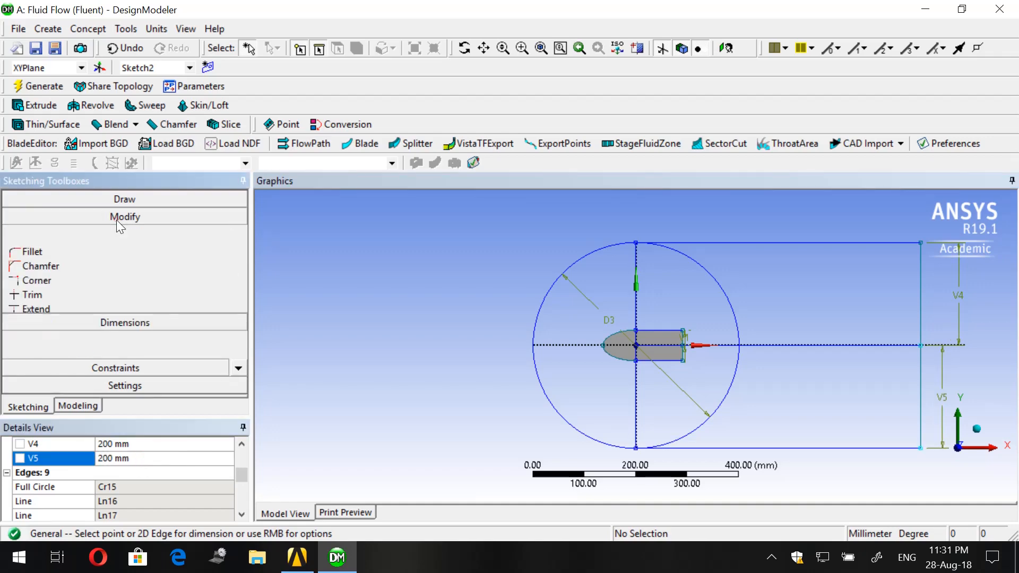
pyautogui.click(86, 273)
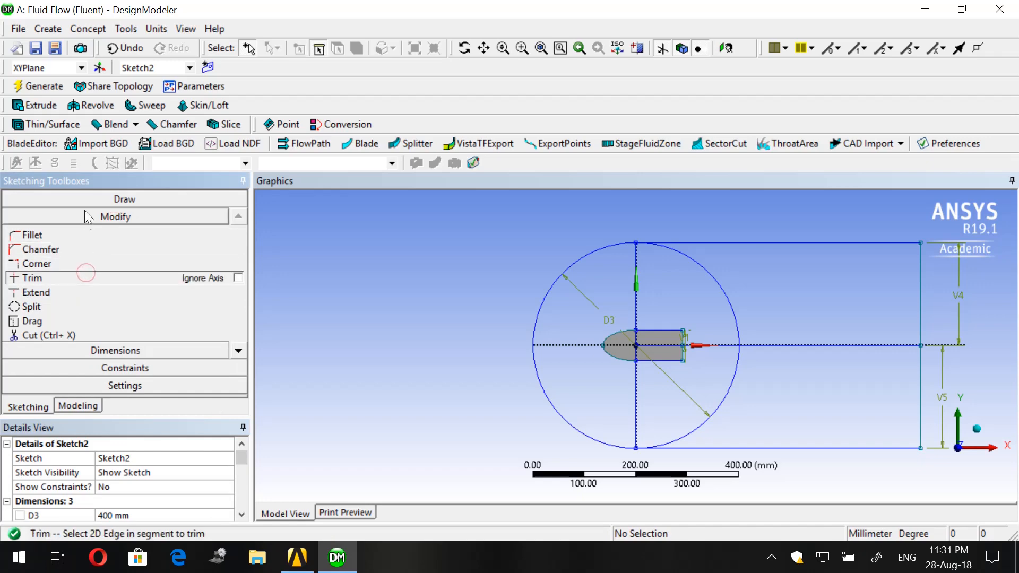
pyautogui.scroll(3, 785, 352)
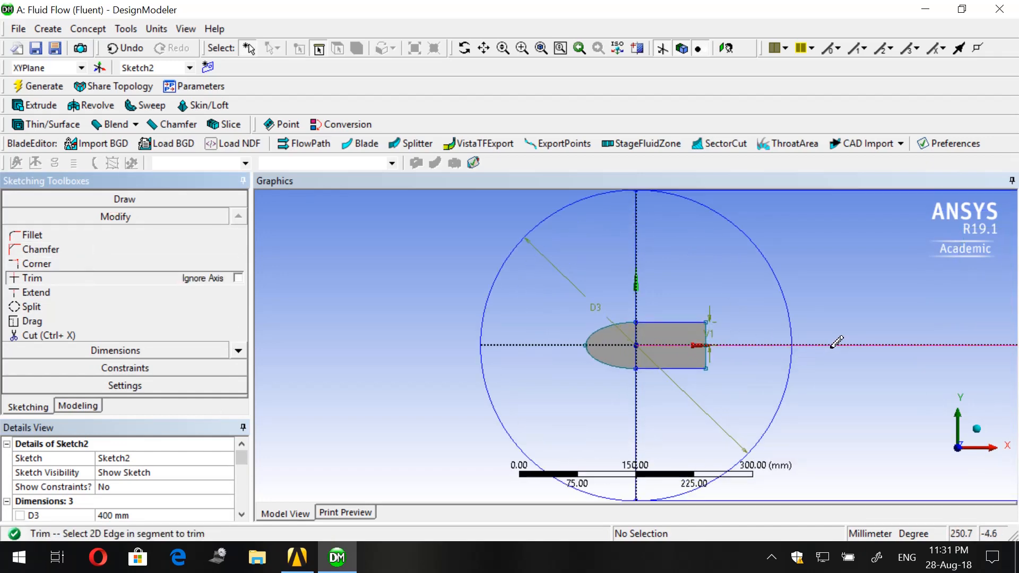
pyautogui.scroll(-3, 837, 343)
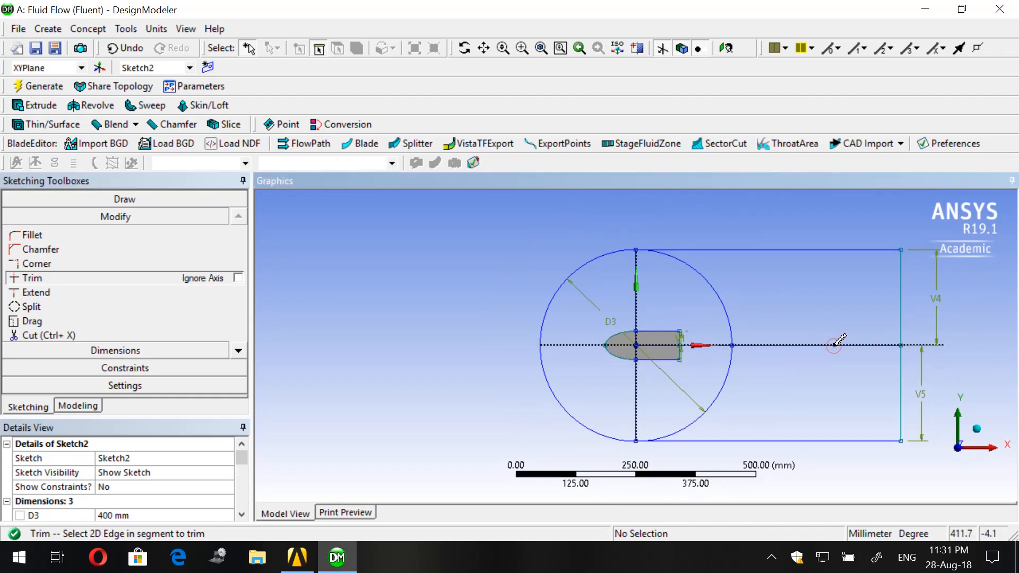
pyautogui.click(833, 346)
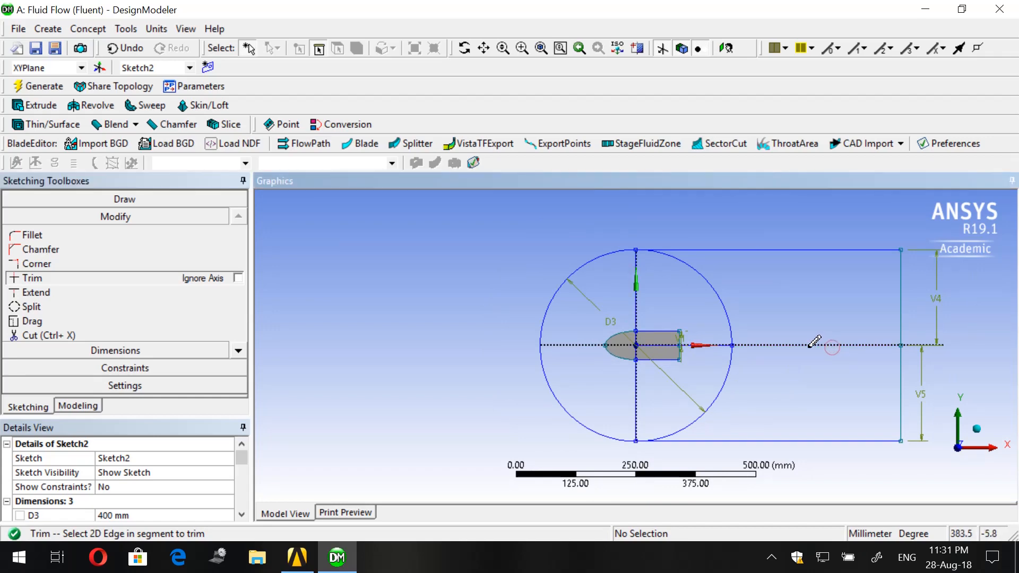
pyautogui.scroll(3, 806, 347)
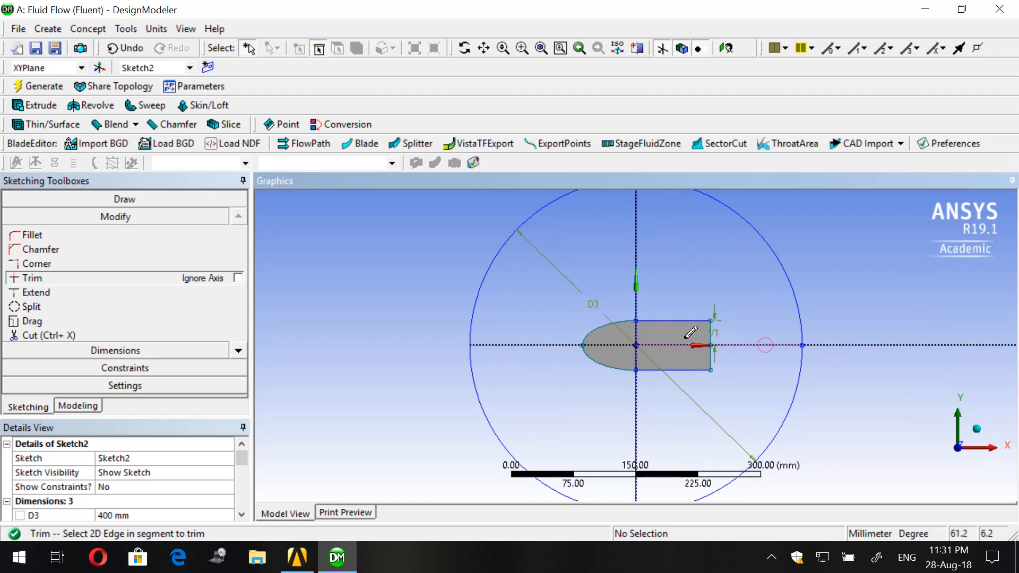
pyautogui.click(777, 344)
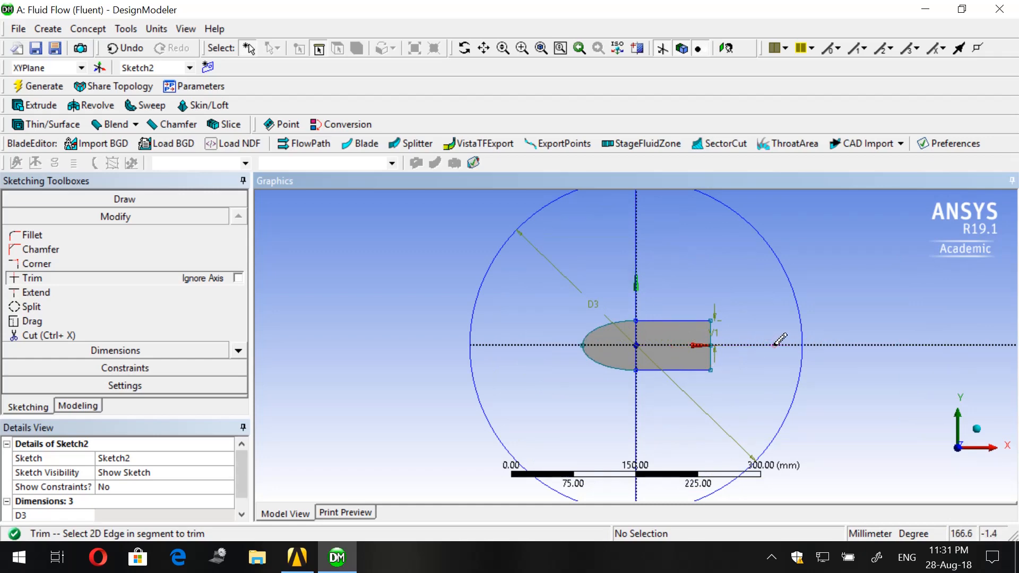
pyautogui.scroll(-3, 838, 343)
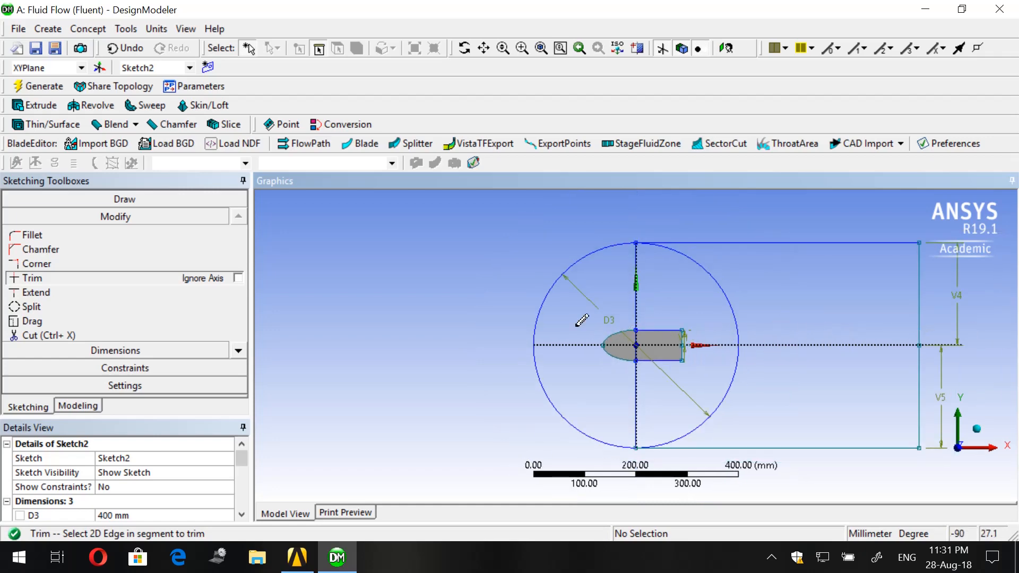
# - Trim away the rectangle edges lying along the Y axis and the half of the circle on the positive X side
pyautogui.scroll(2, 690, 291)
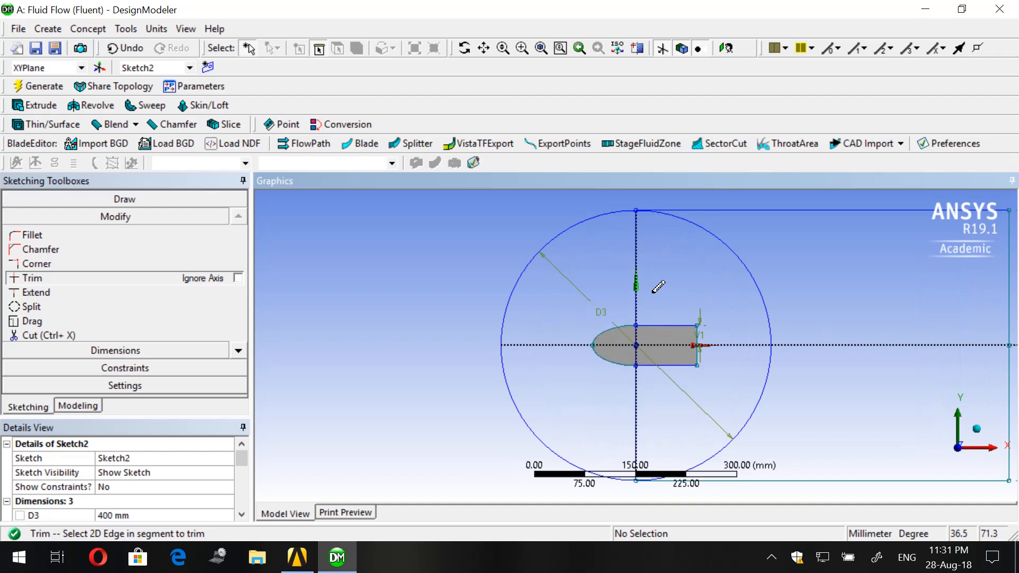
pyautogui.click(639, 254)
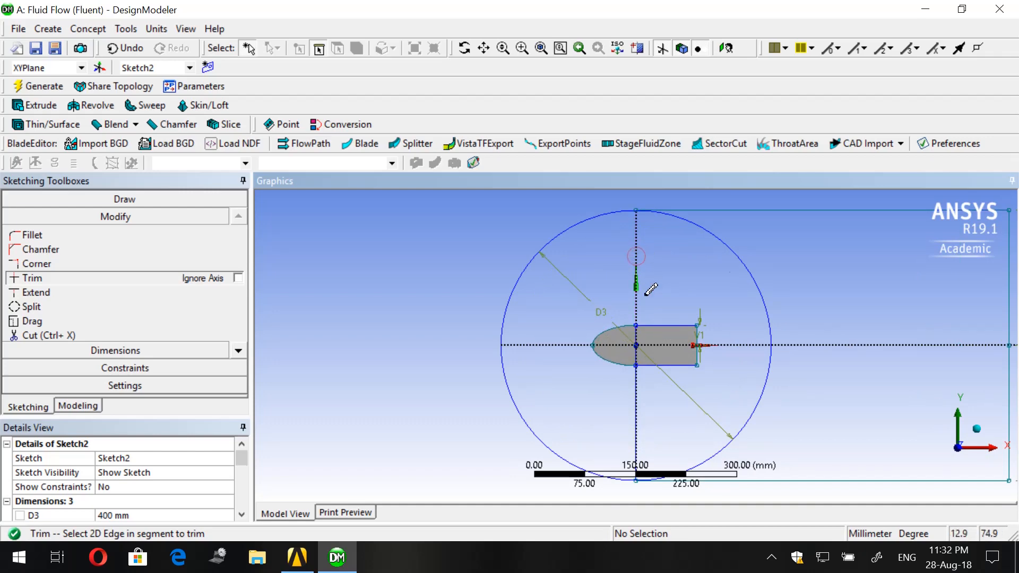
pyautogui.scroll(-2, 651, 290)
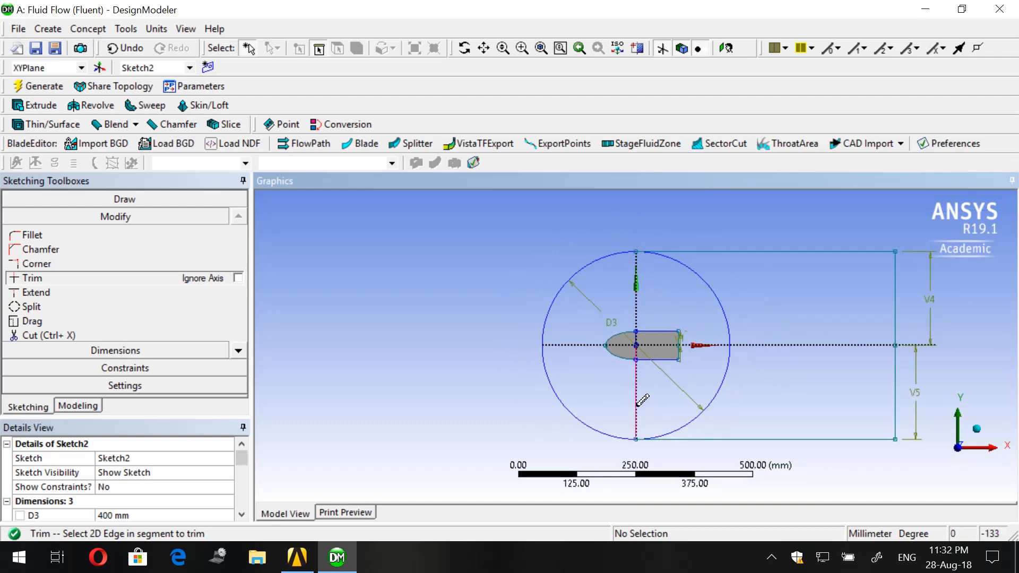
pyautogui.scroll(5, 639, 402)
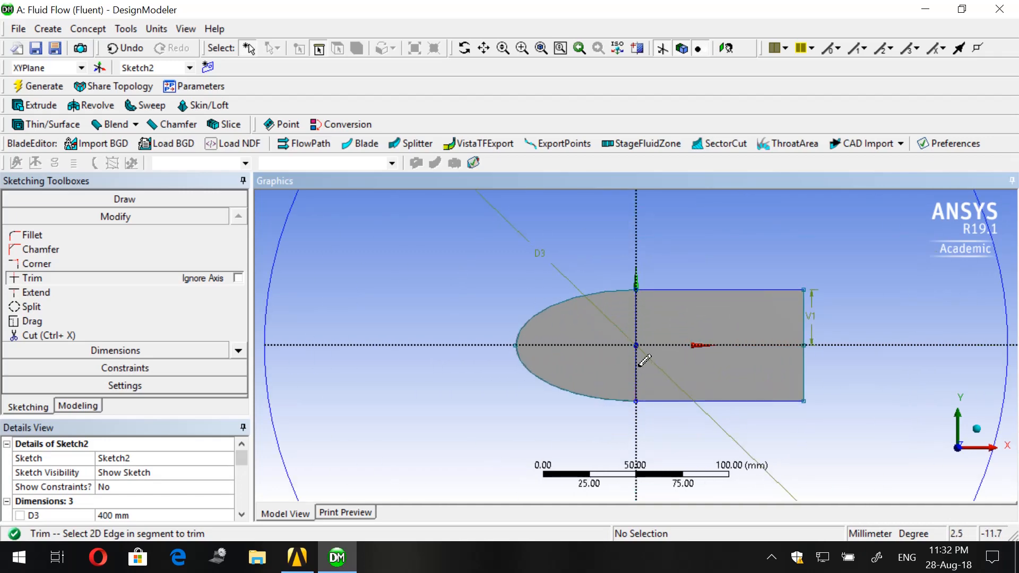
pyautogui.click(641, 366)
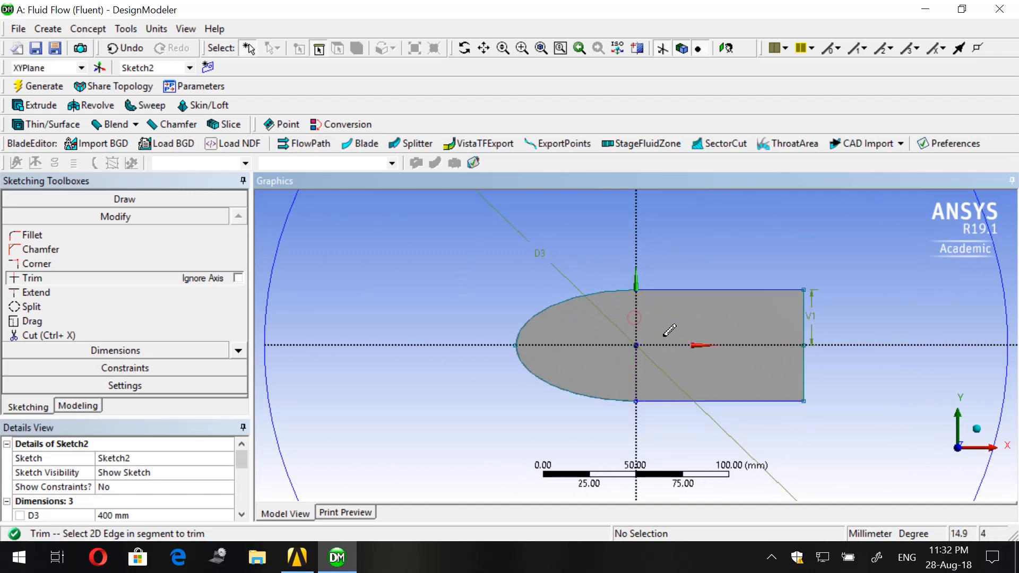
pyautogui.scroll(-3, 669, 330)
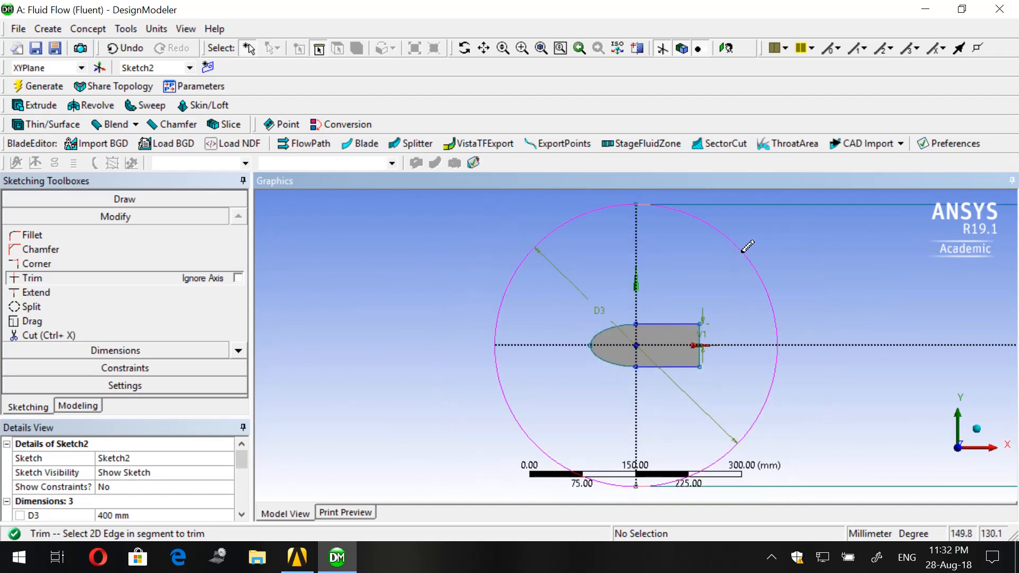
pyautogui.click(772, 389)
pyautogui.scroll(-2, 773, 388)
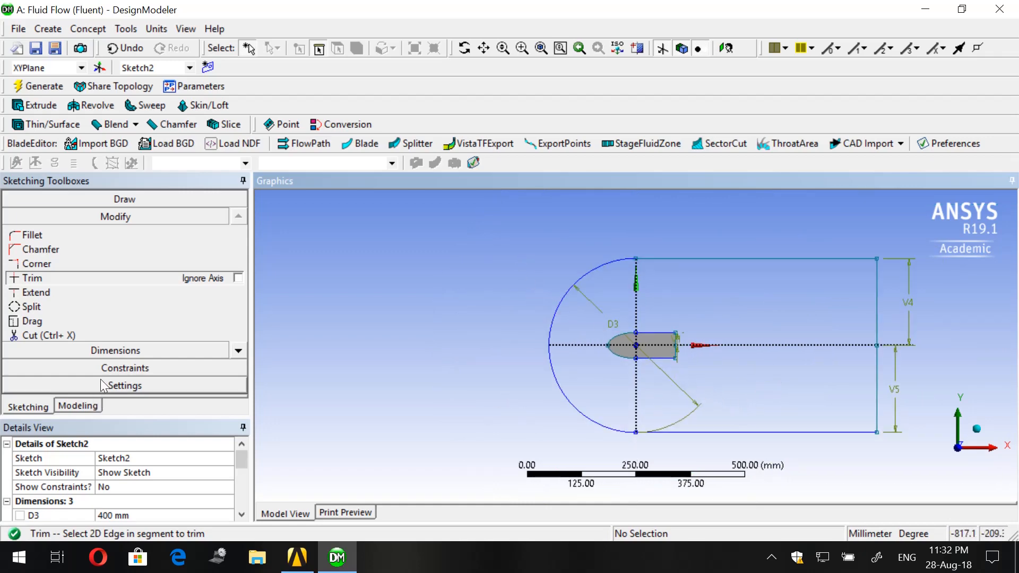
# - Delete the diameter dimension D3 from the remaining semicircular arc of the outer domain sketch
pyautogui.click(95, 355)
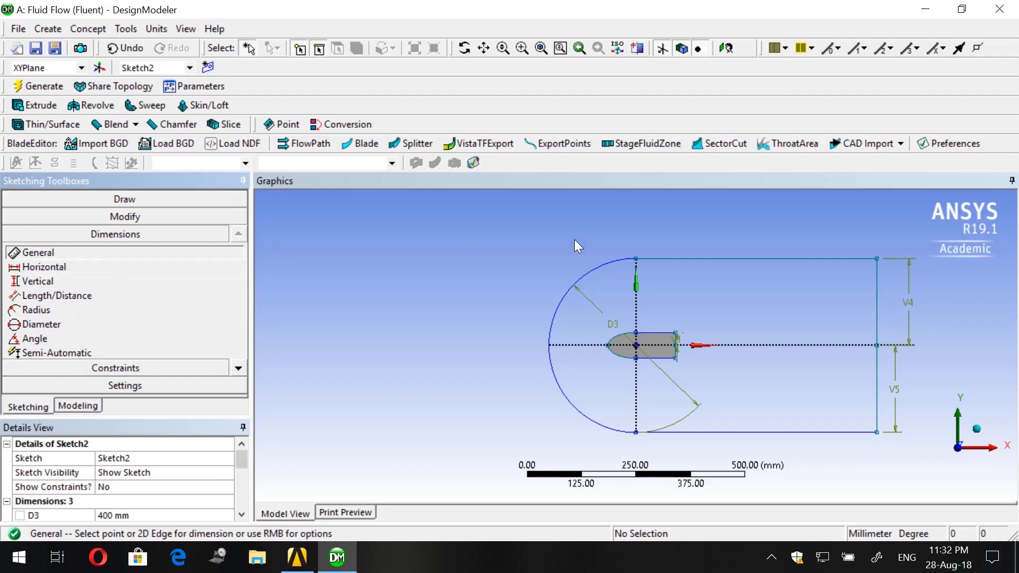
pyautogui.click(238, 369)
pyautogui.click(238, 368)
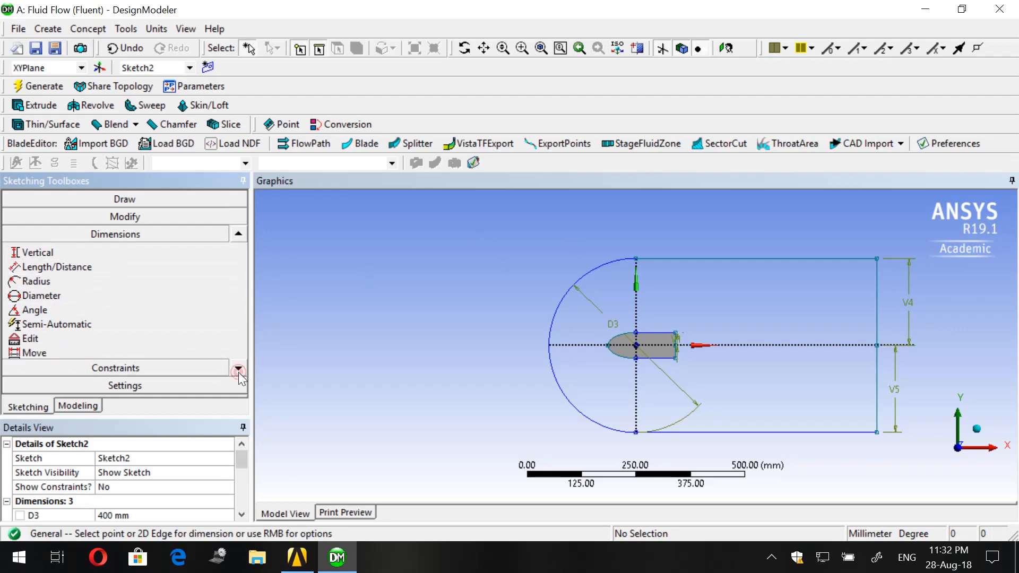
pyautogui.click(238, 368)
pyautogui.click(102, 326)
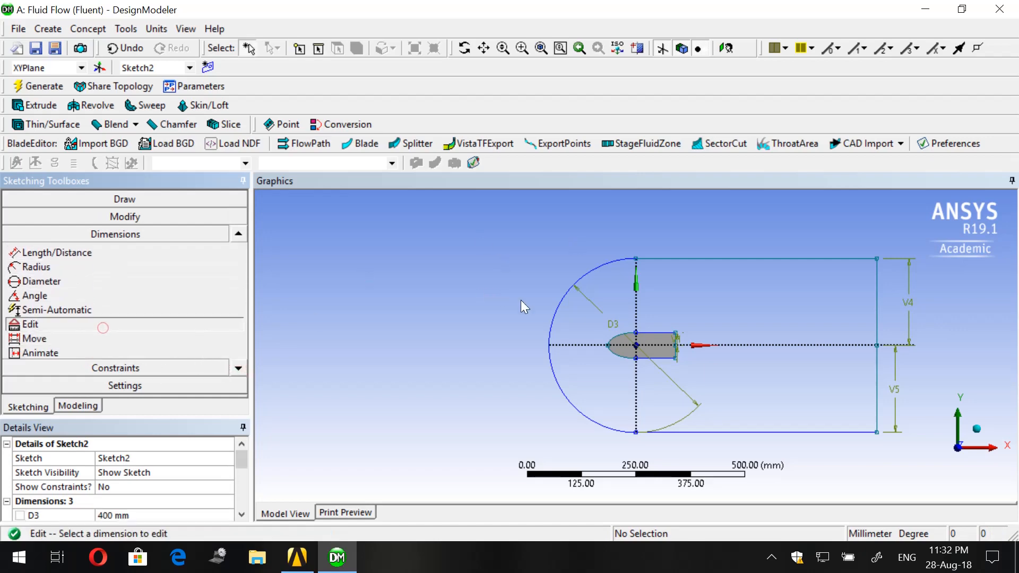
pyautogui.click(600, 317)
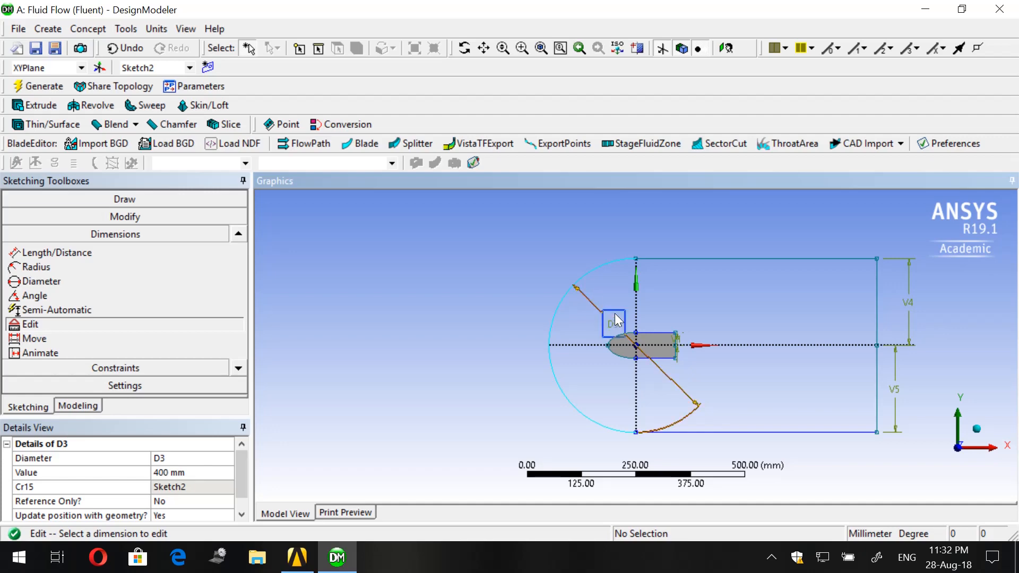
pyautogui.press('Delete')
pyautogui.scroll(3, 734, 413)
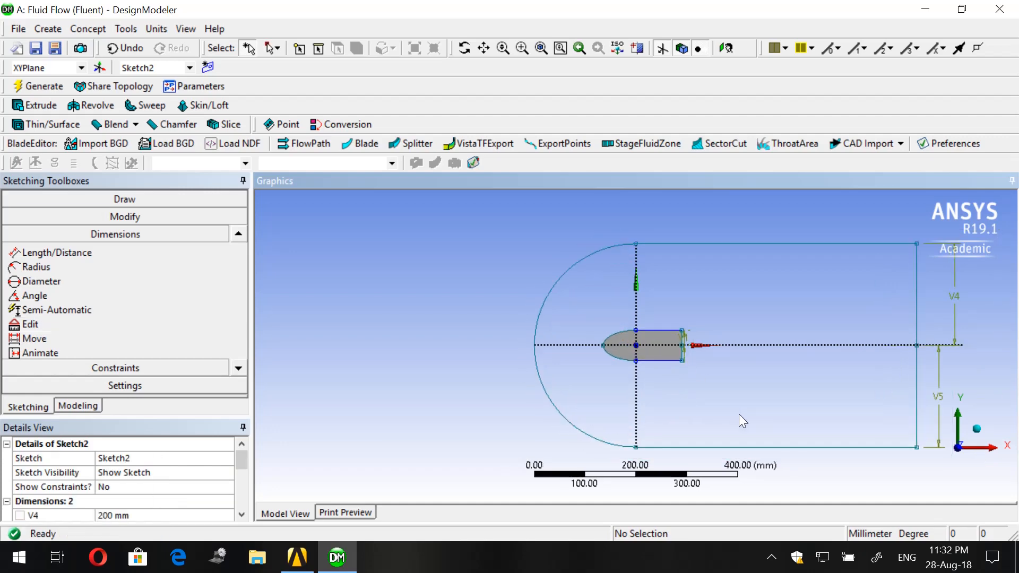
pyautogui.scroll(6, 656, 391)
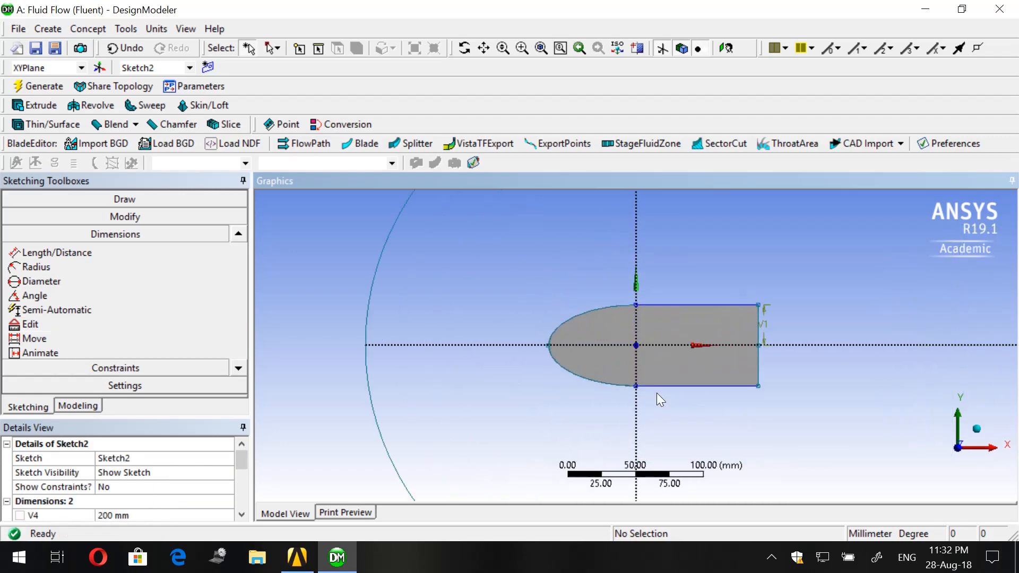
pyautogui.scroll(-5, 657, 393)
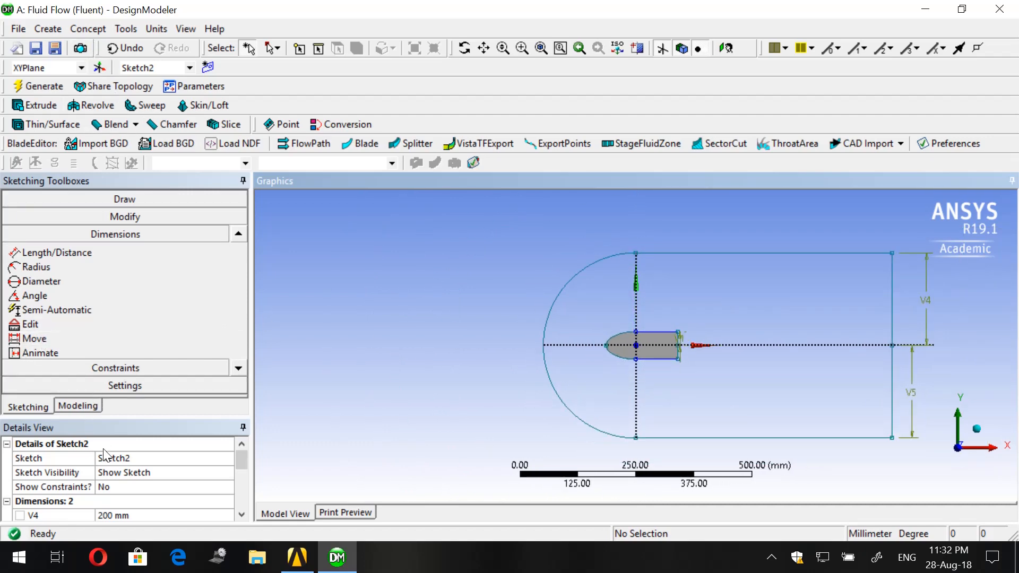
# - Generate a surface from the outer domain sketch, Sketch2, with the operation set to Add Frozen
pyautogui.click(90, 28)
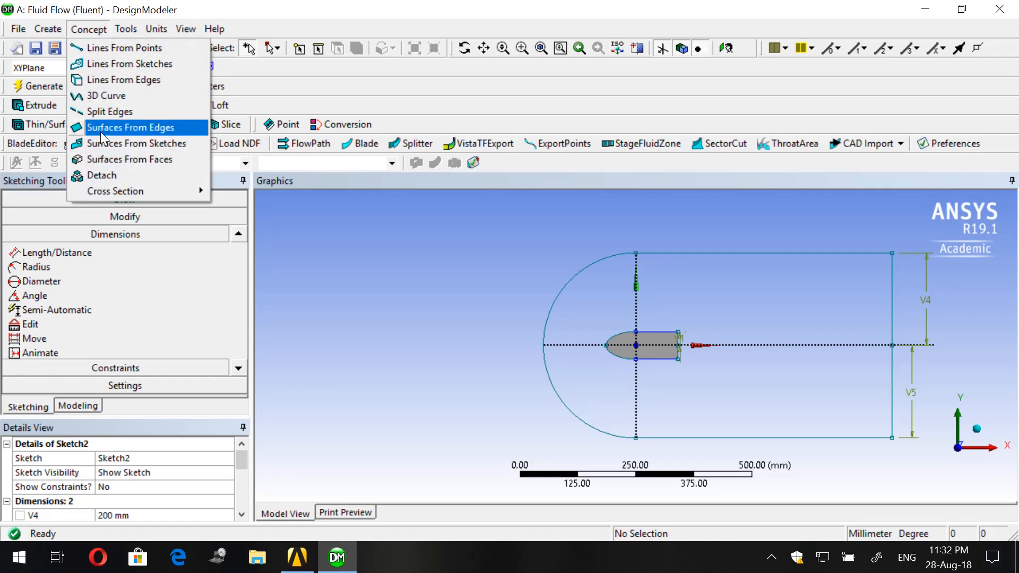
pyautogui.click(129, 148)
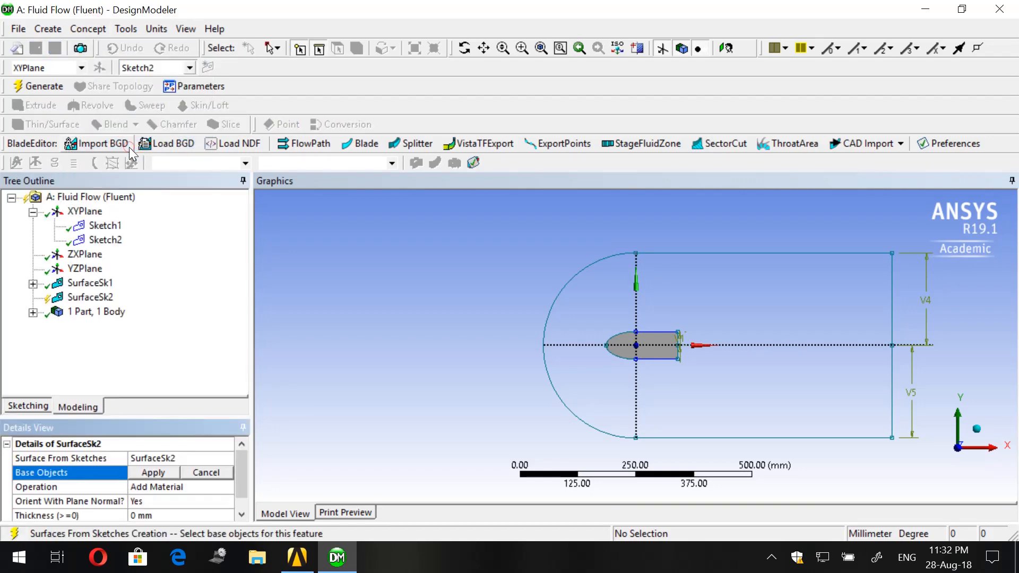
pyautogui.click(563, 276)
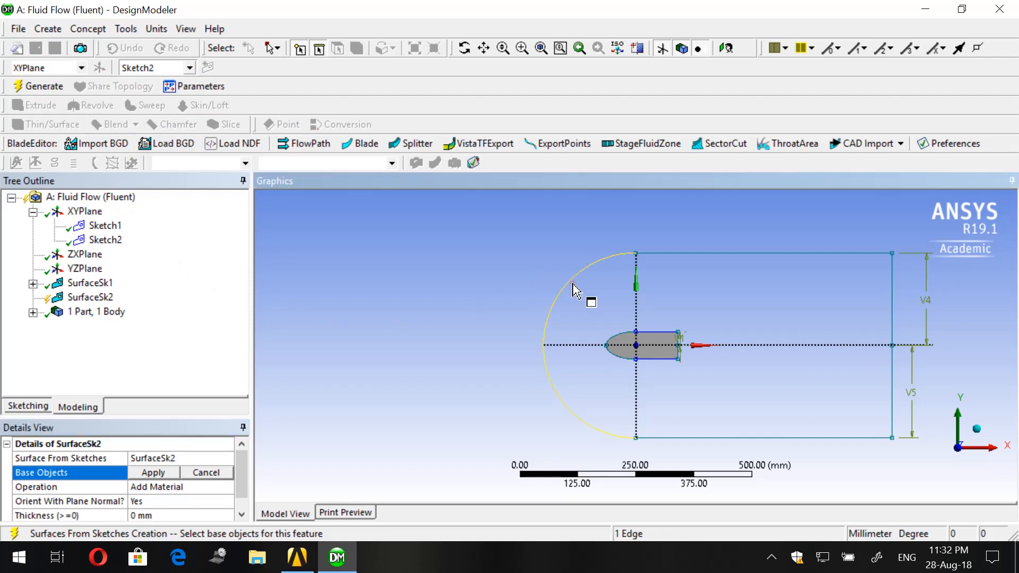
pyautogui.click(136, 473)
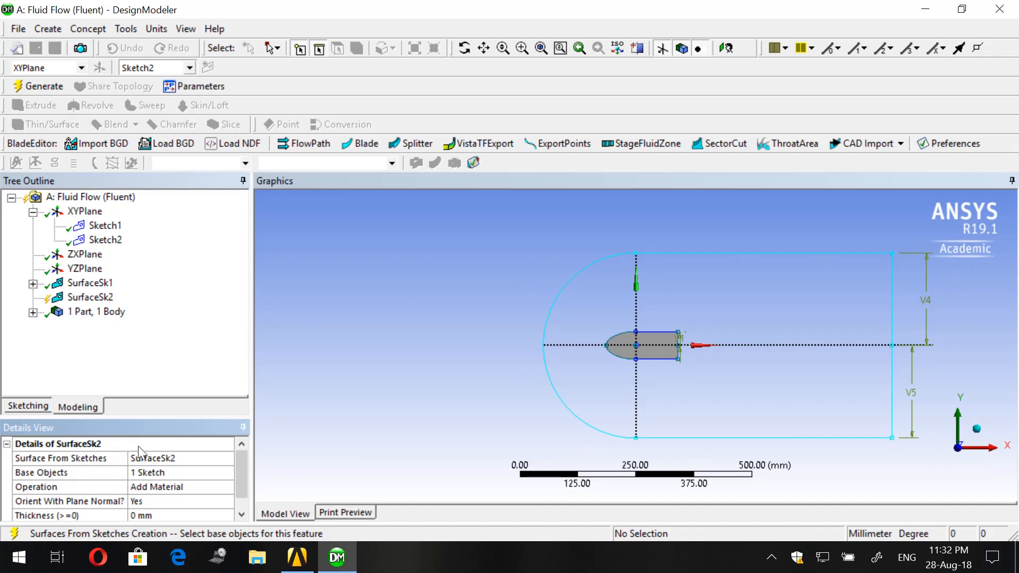
pyautogui.click(152, 487)
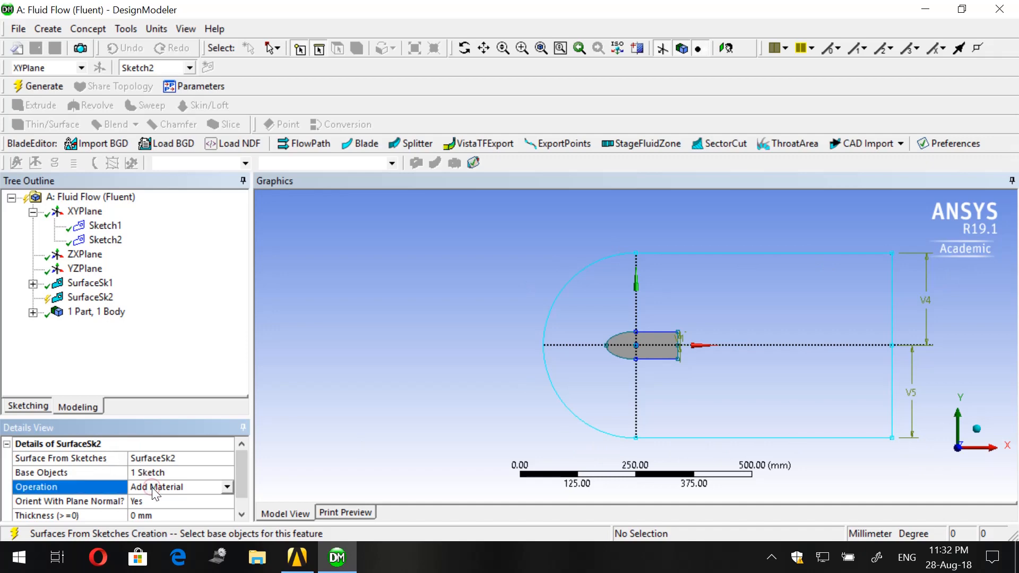
pyautogui.click(227, 488)
pyautogui.click(187, 498)
pyautogui.click(40, 86)
pyautogui.scroll(8, 658, 366)
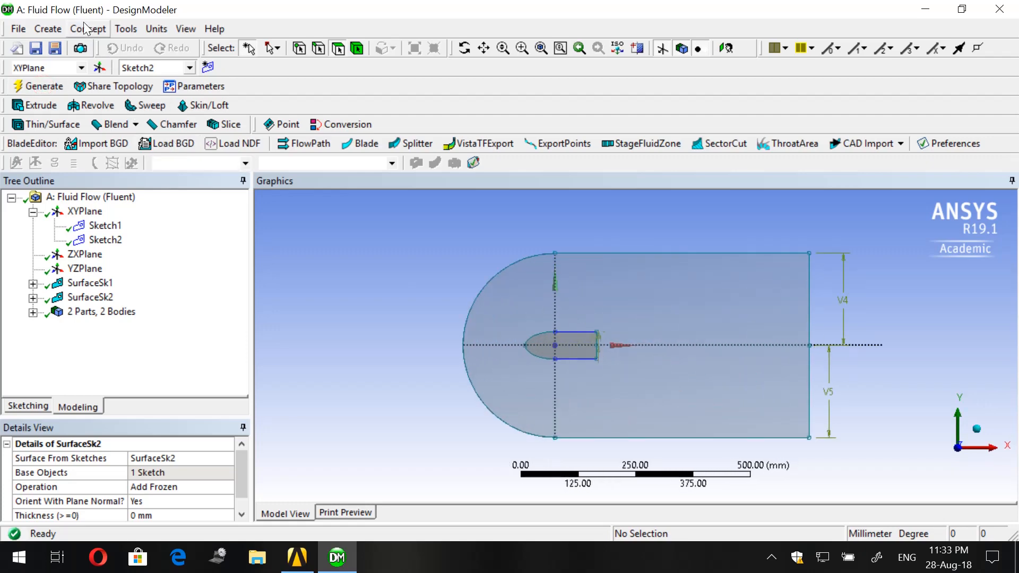
# - Generate a Boolean Subtract with the outer domain surface as target body and the elliptical-nosed body as tool body
pyautogui.click(57, 28)
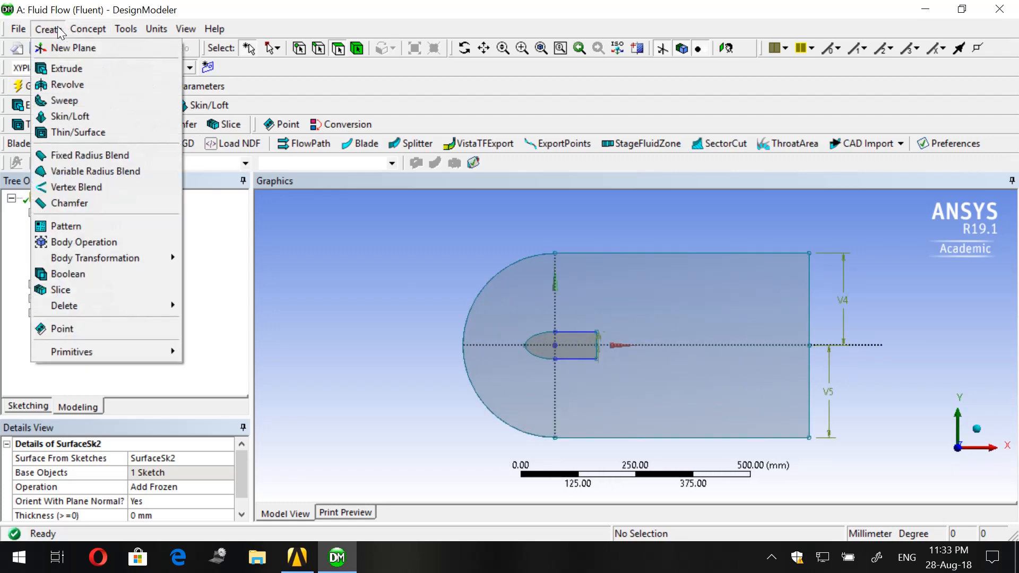
pyautogui.click(48, 275)
pyautogui.click(139, 489)
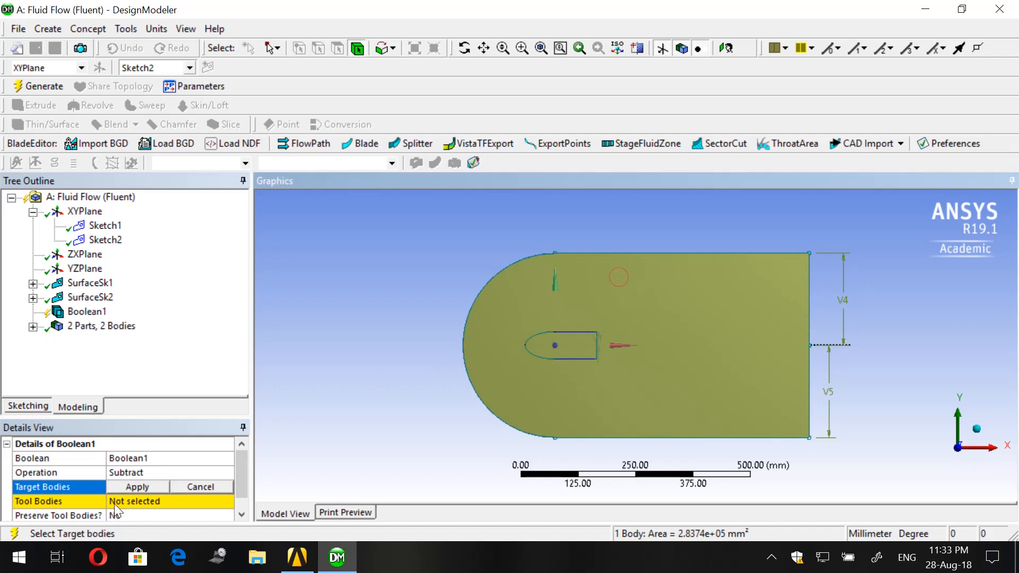
pyautogui.click(128, 488)
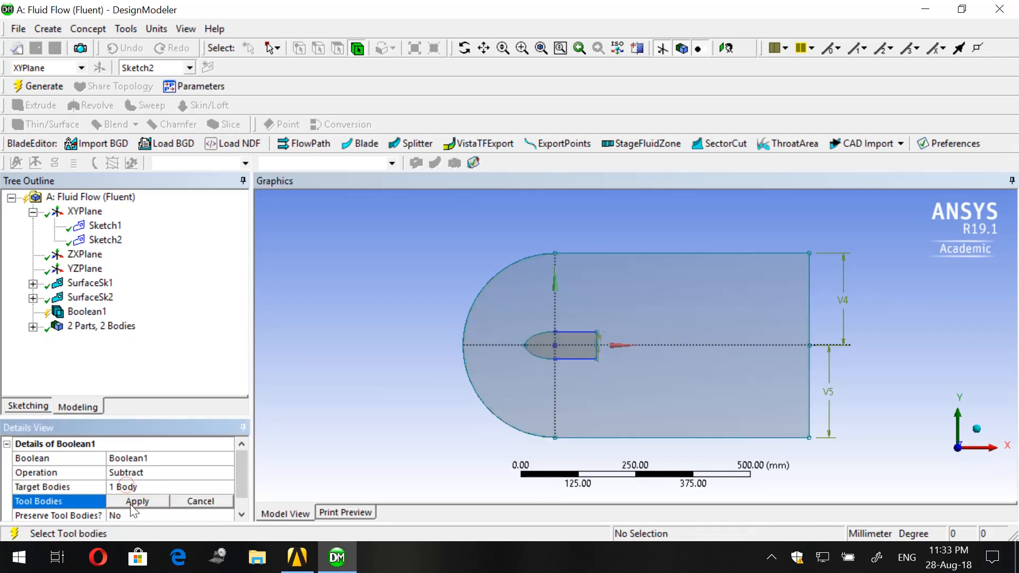
pyautogui.click(581, 356)
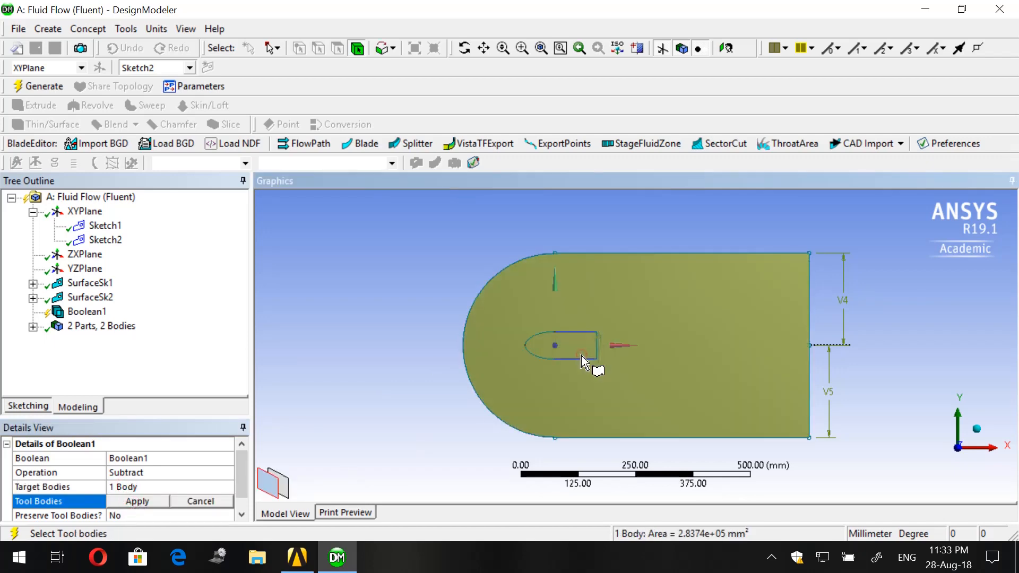
pyautogui.click(582, 356)
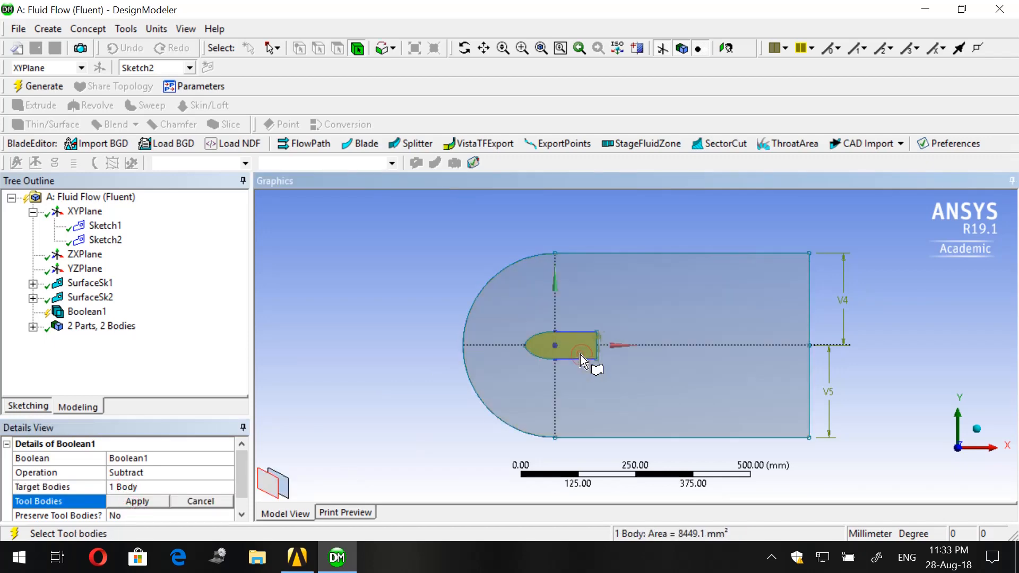
pyautogui.click(137, 501)
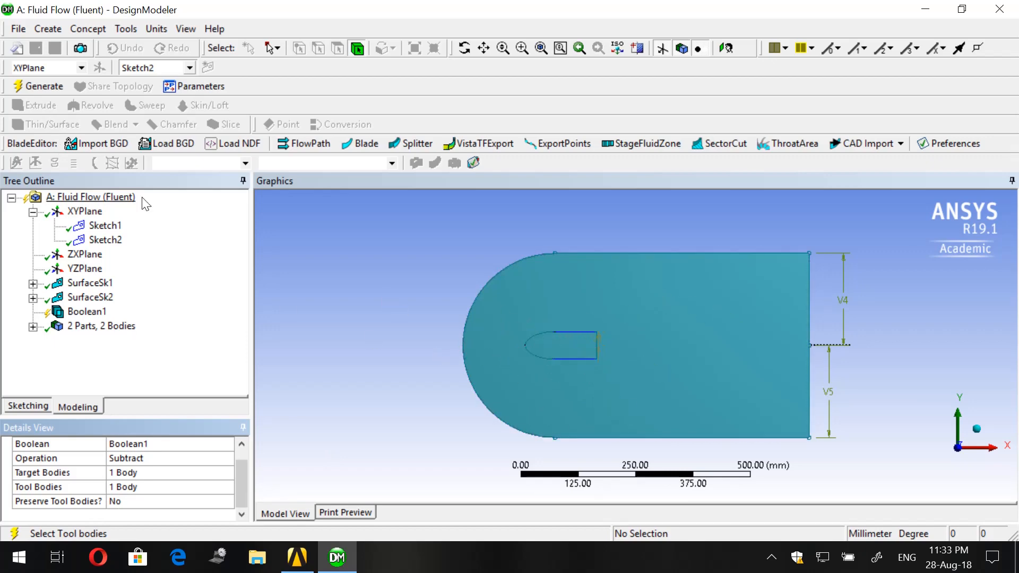
pyautogui.click(47, 88)
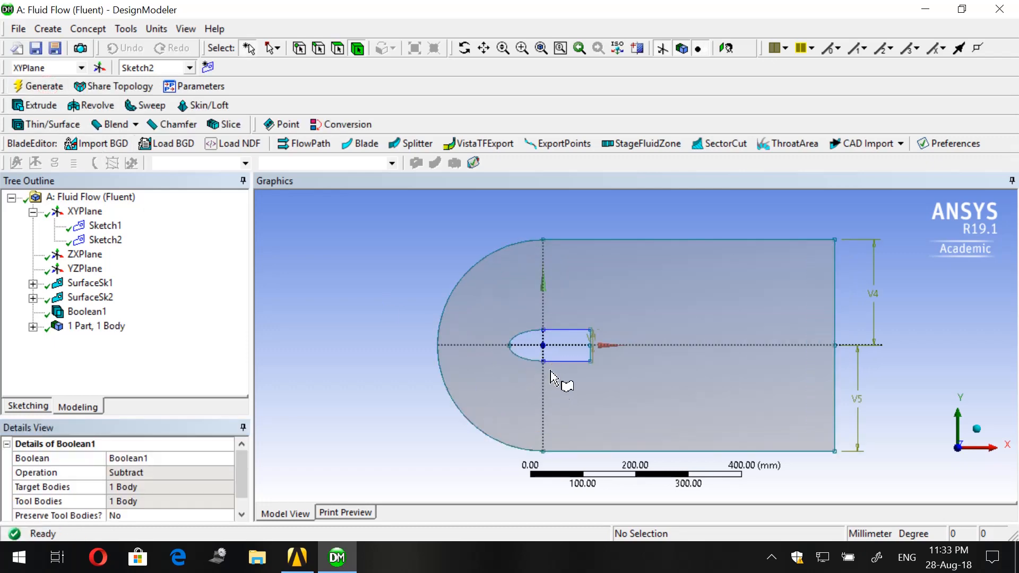
# - Create a new sketch on the XYPlane and draw a horizontal line along the X axis from the body's nose tip to the domain's outlet edge
pyautogui.scroll(-3, 550, 375)
pyautogui.scroll(3, 555, 378)
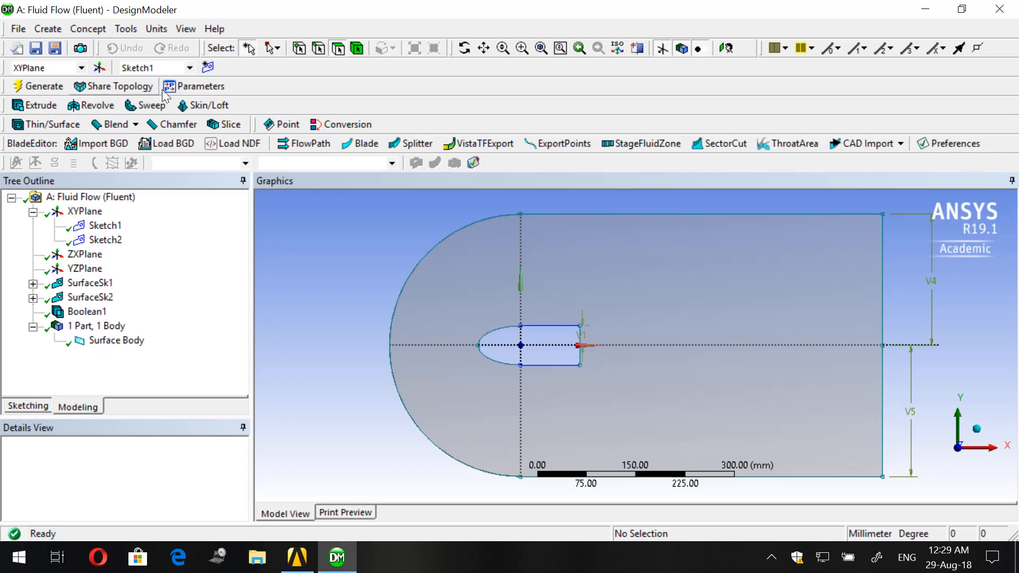
pyautogui.click(207, 68)
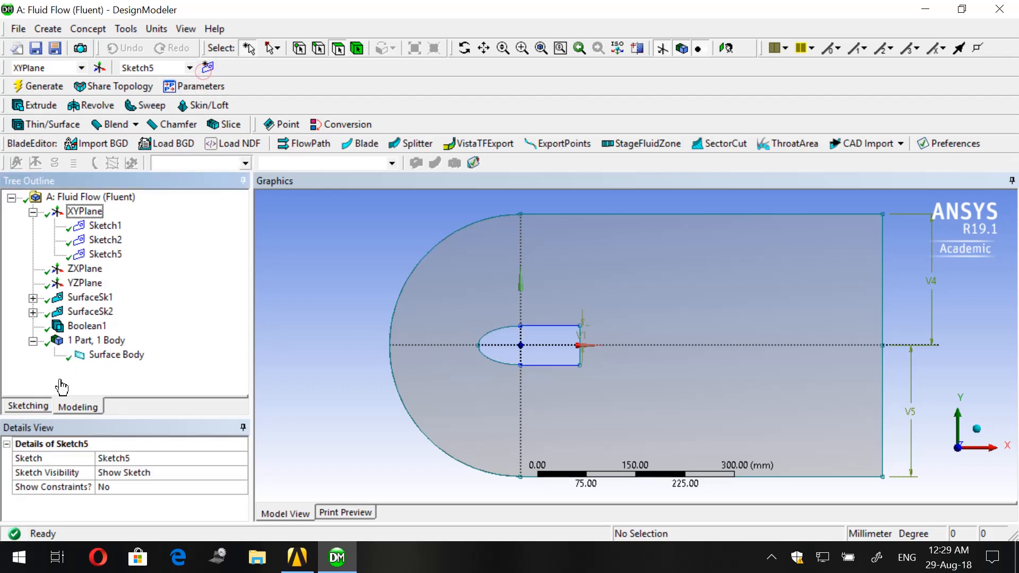
pyautogui.click(28, 406)
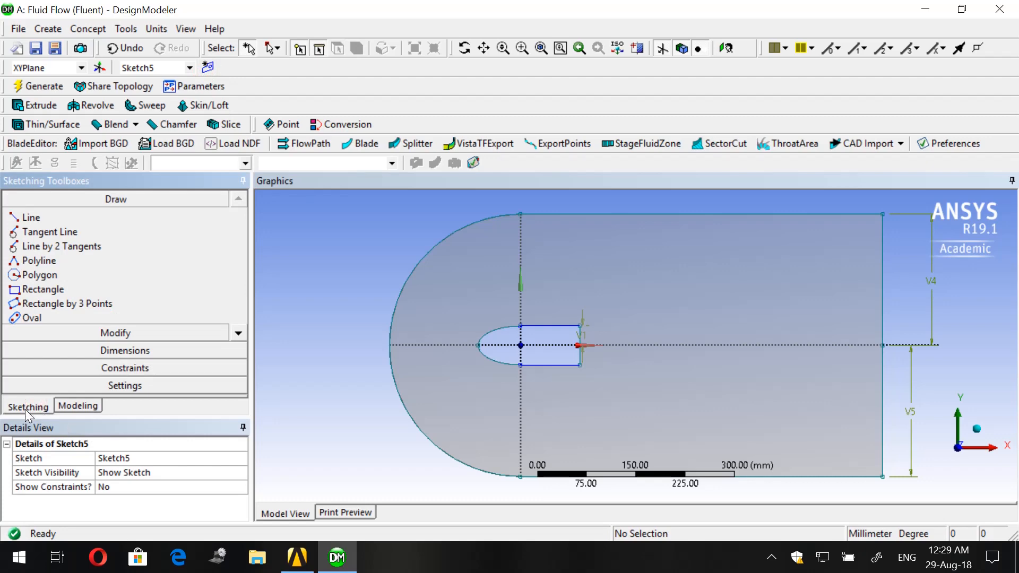
pyautogui.click(62, 222)
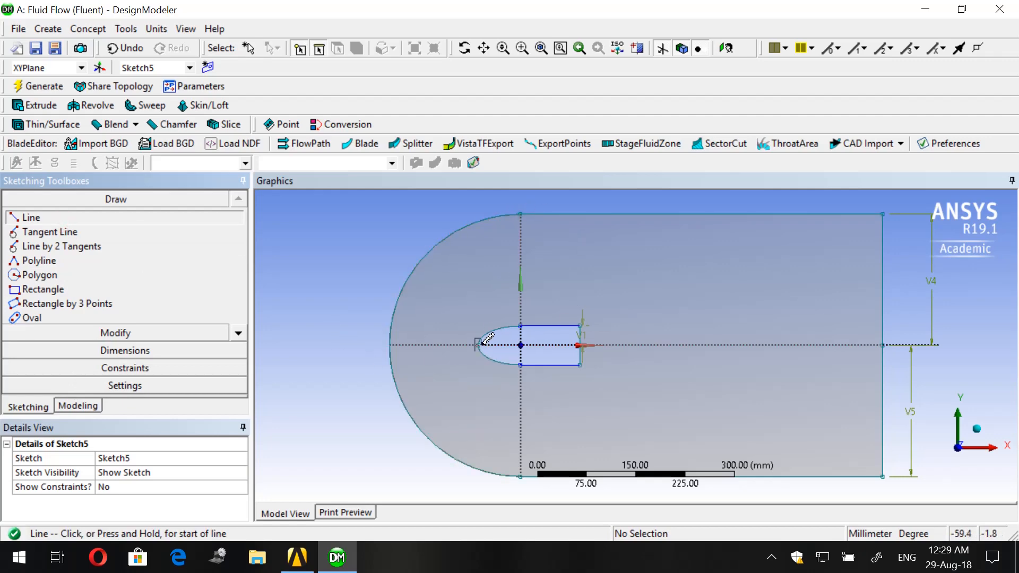
pyautogui.click(480, 344)
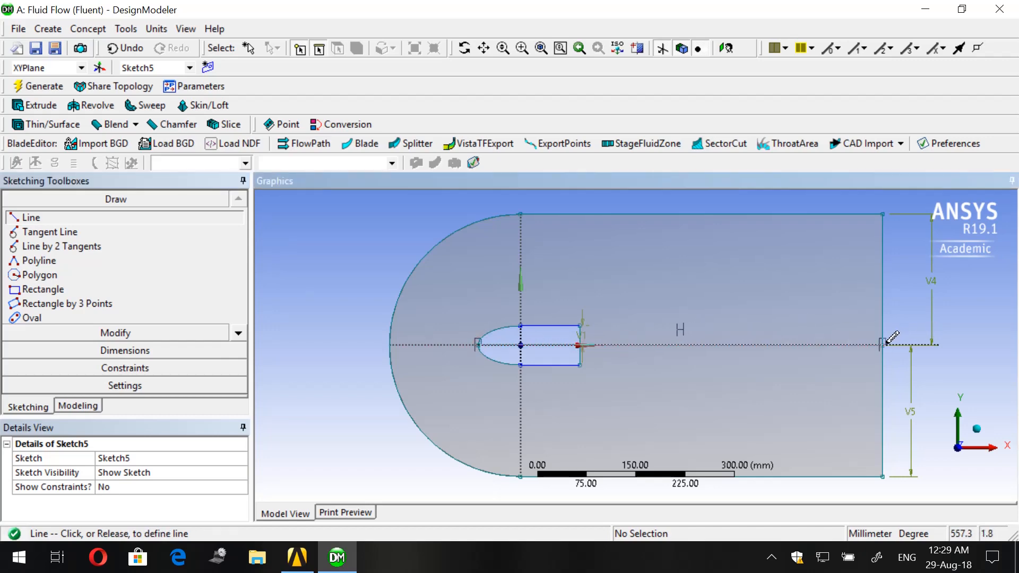
pyautogui.click(884, 344)
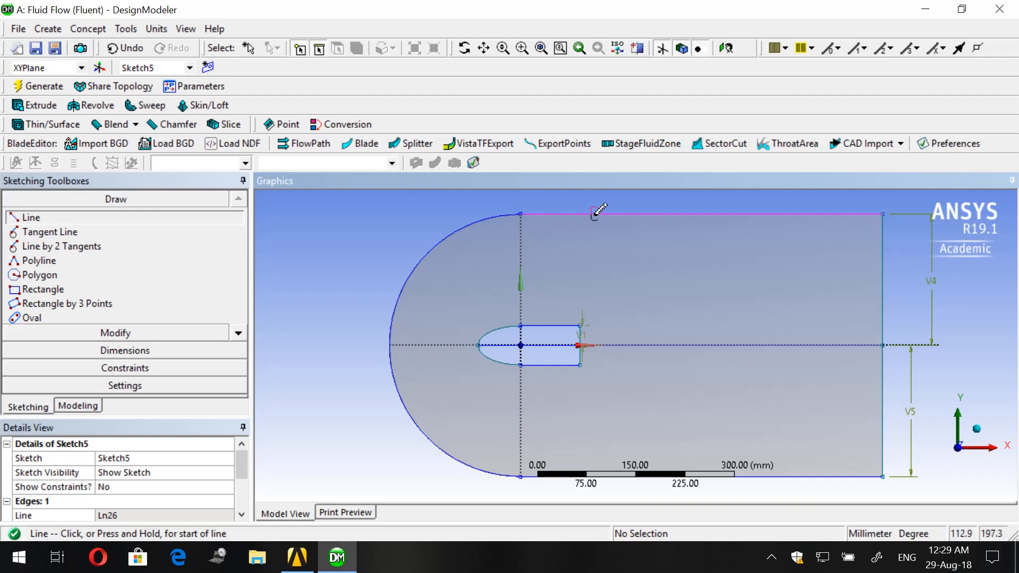
# - Draw a vertical line at about X = 113 mm, just behind the body, from the domain's upper edge to beyond its lower edge
pyautogui.click(594, 215)
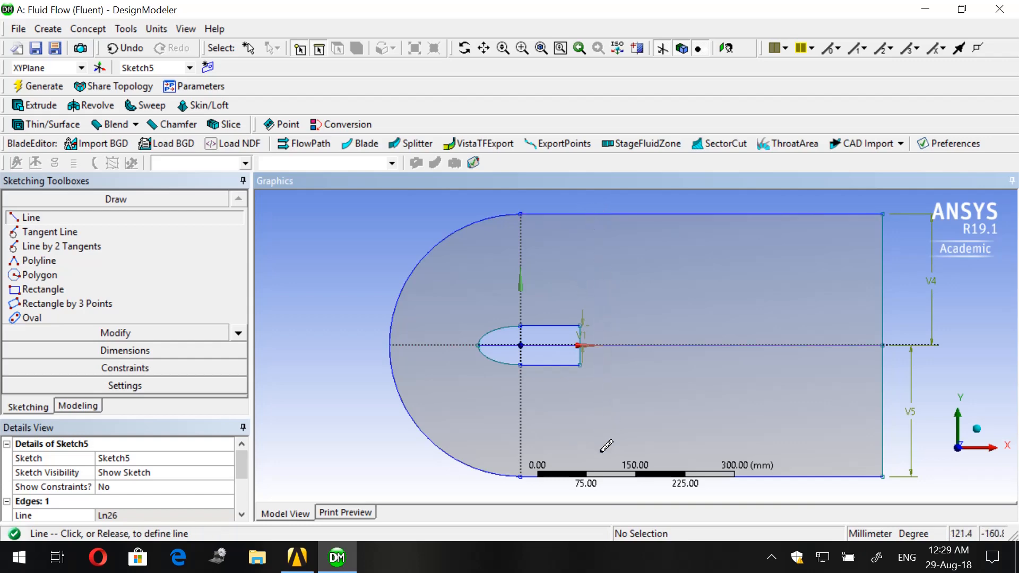
pyautogui.scroll(-2, 606, 445)
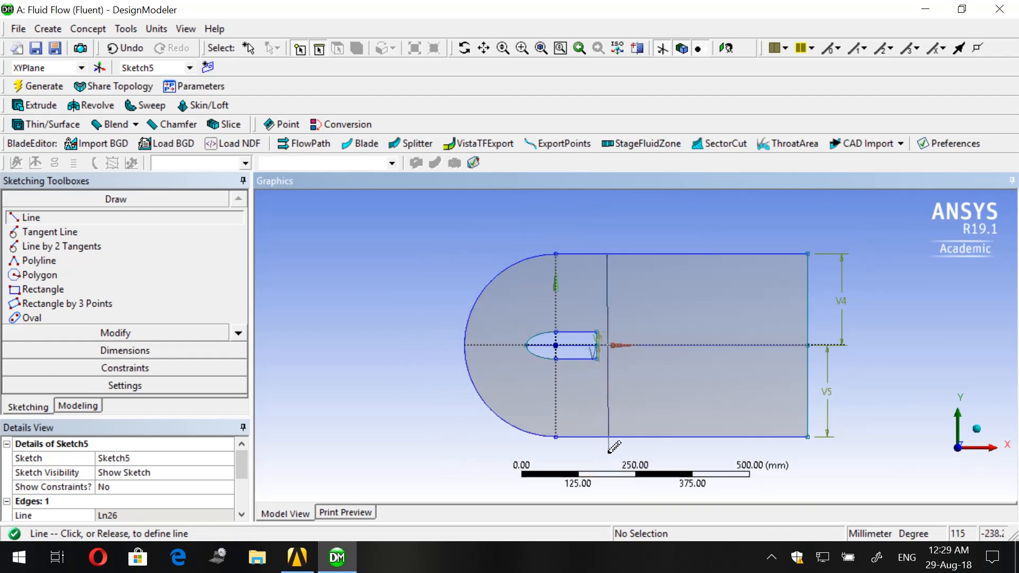
pyautogui.click(607, 455)
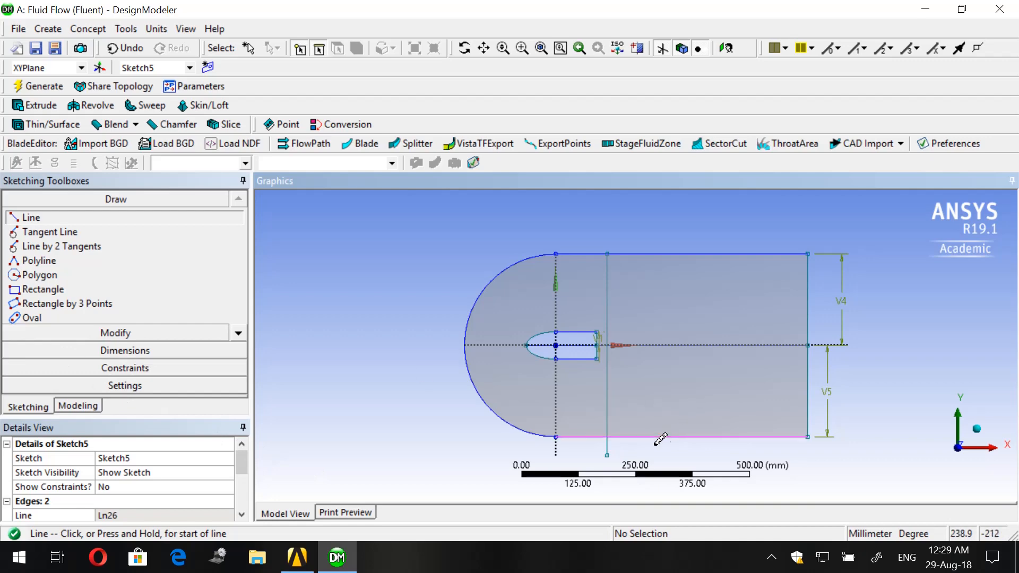
# - Trim off the part of the vertical line that extends below the domain's lower edge
pyautogui.click(128, 351)
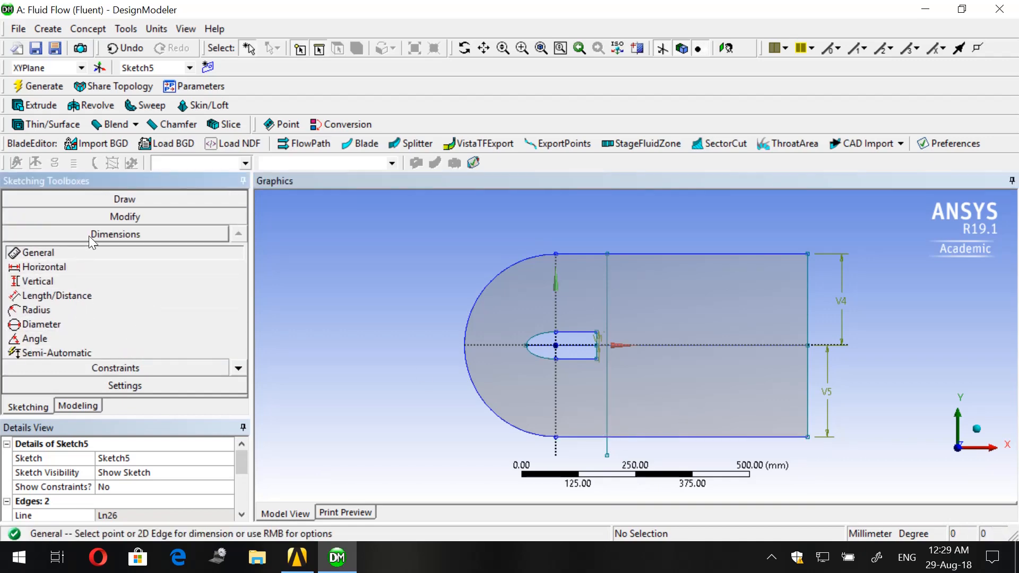
pyautogui.click(94, 217)
pyautogui.click(64, 277)
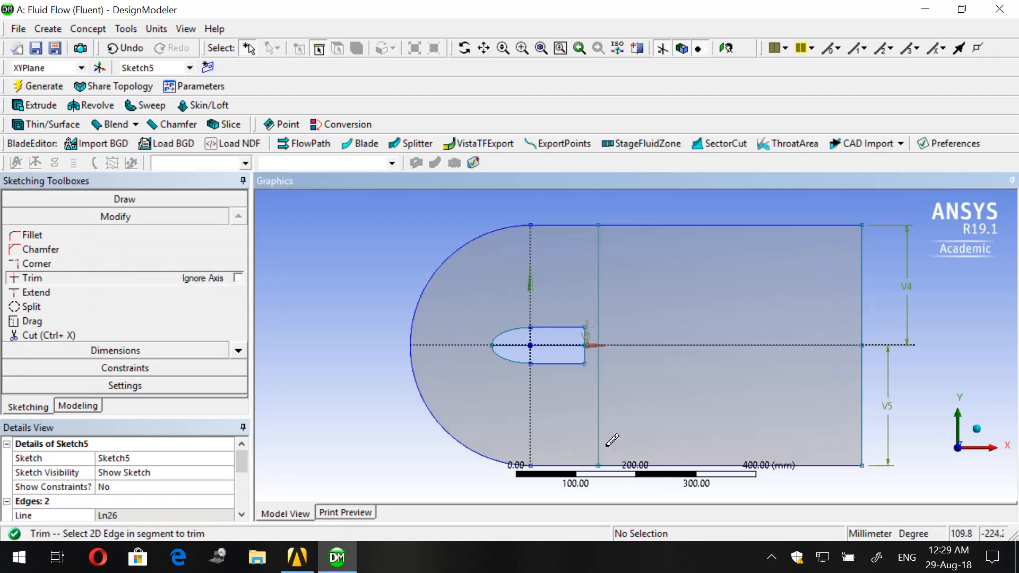
pyautogui.scroll(2, 609, 437)
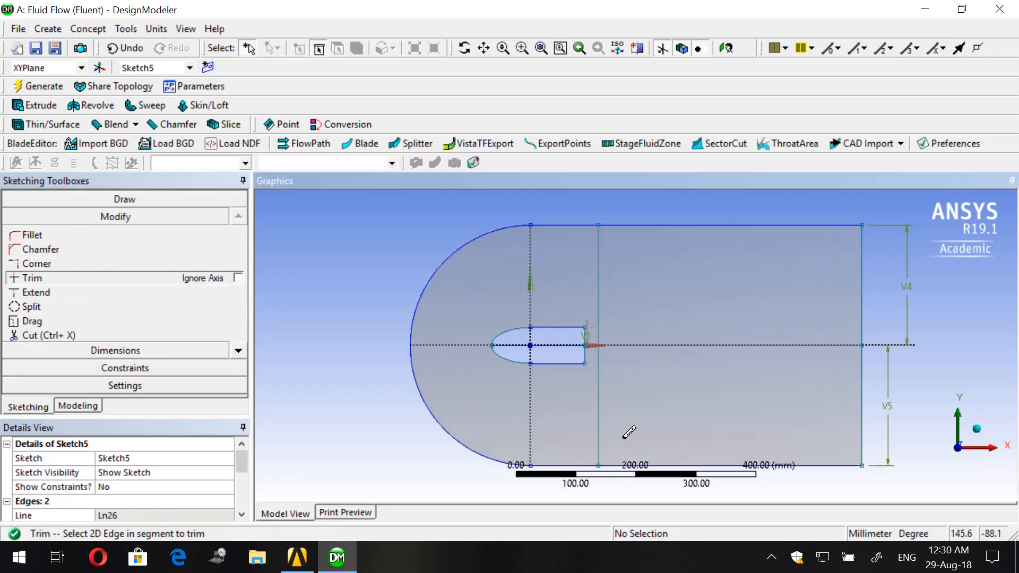
pyautogui.click(75, 200)
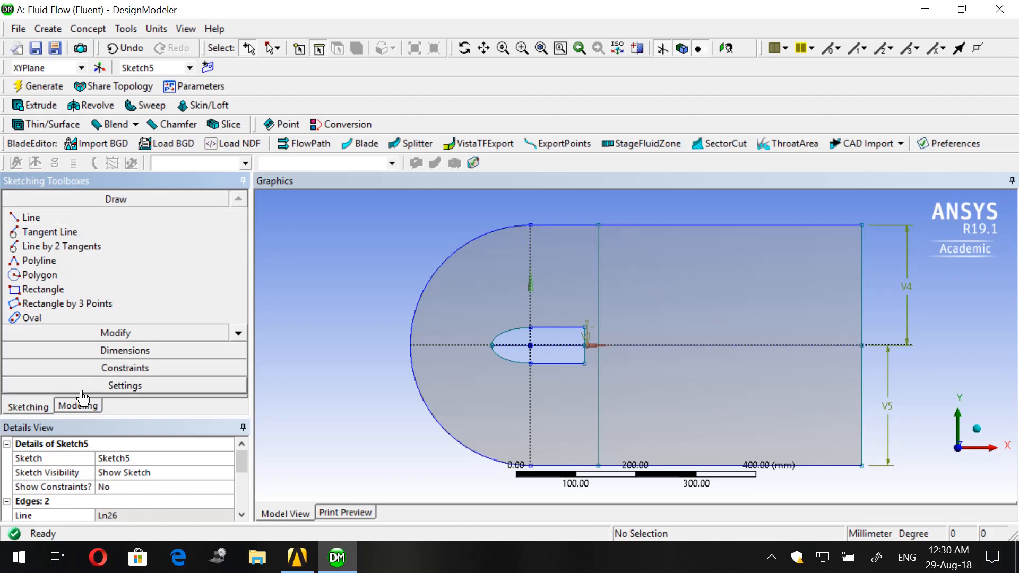
# - Generate a line body from the sketch of the two crossing lines with Lines From Sketches, using the Add Material operation
pyautogui.click(80, 407)
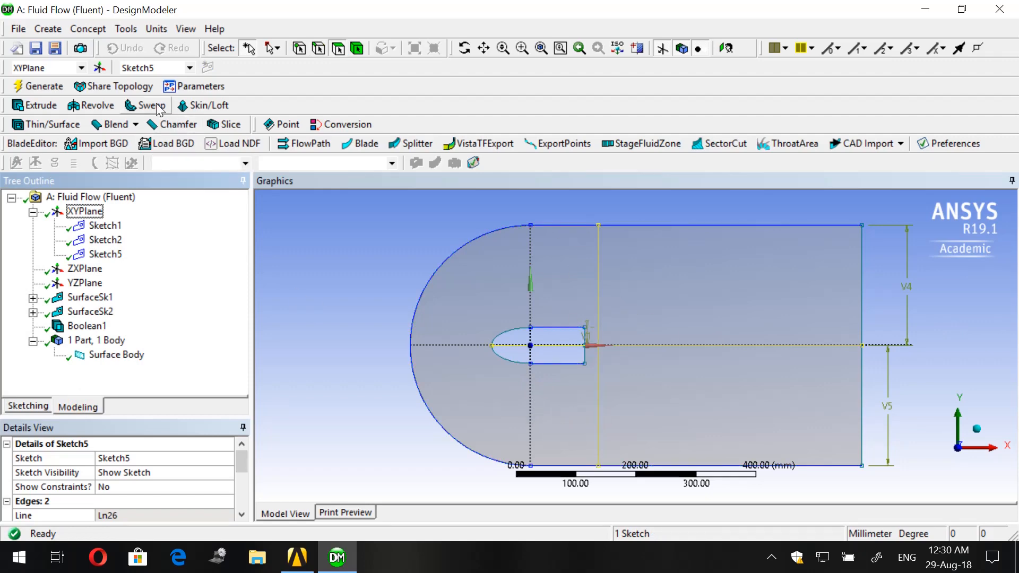
pyautogui.click(105, 30)
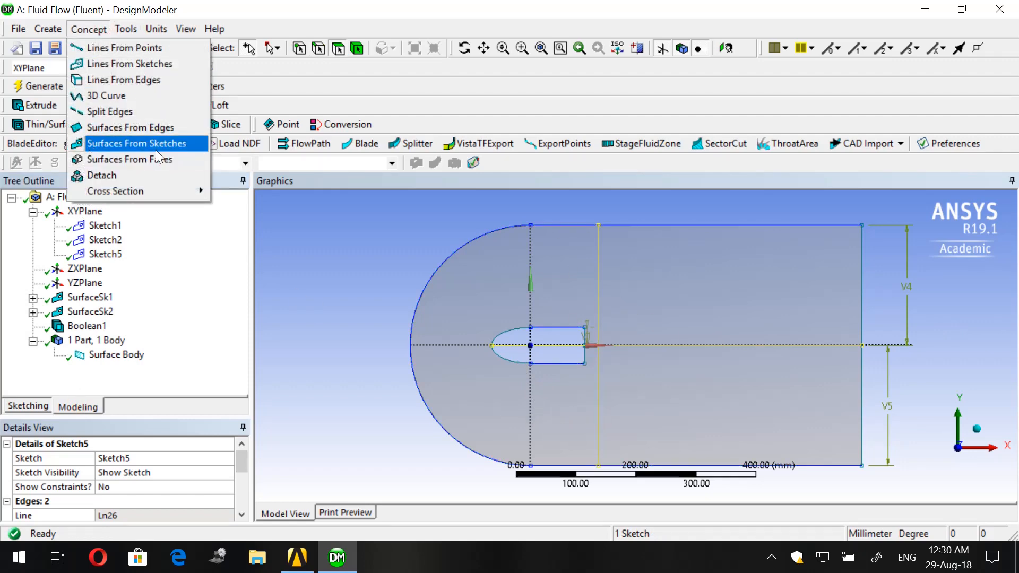
pyautogui.click(142, 65)
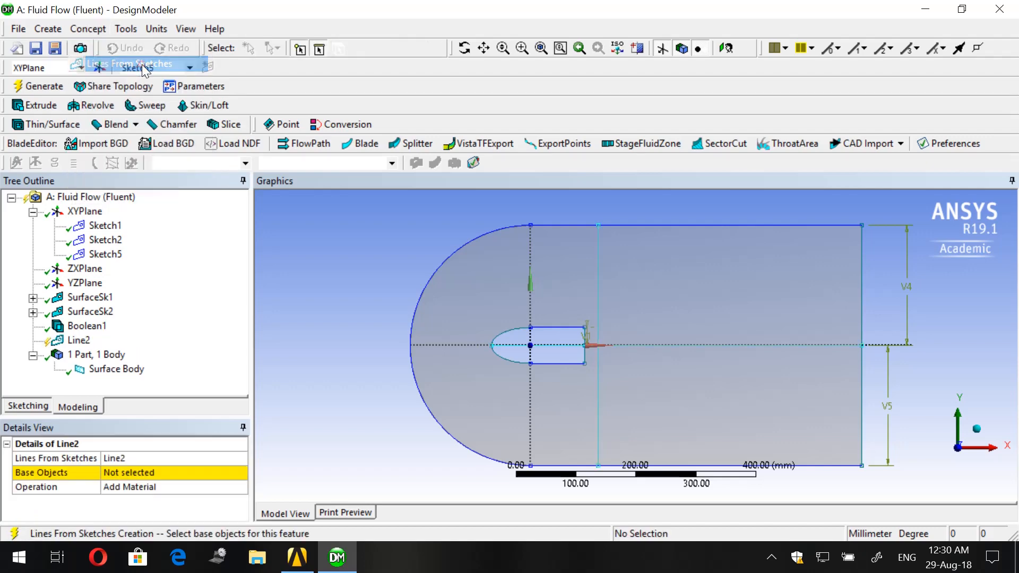
pyautogui.click(597, 267)
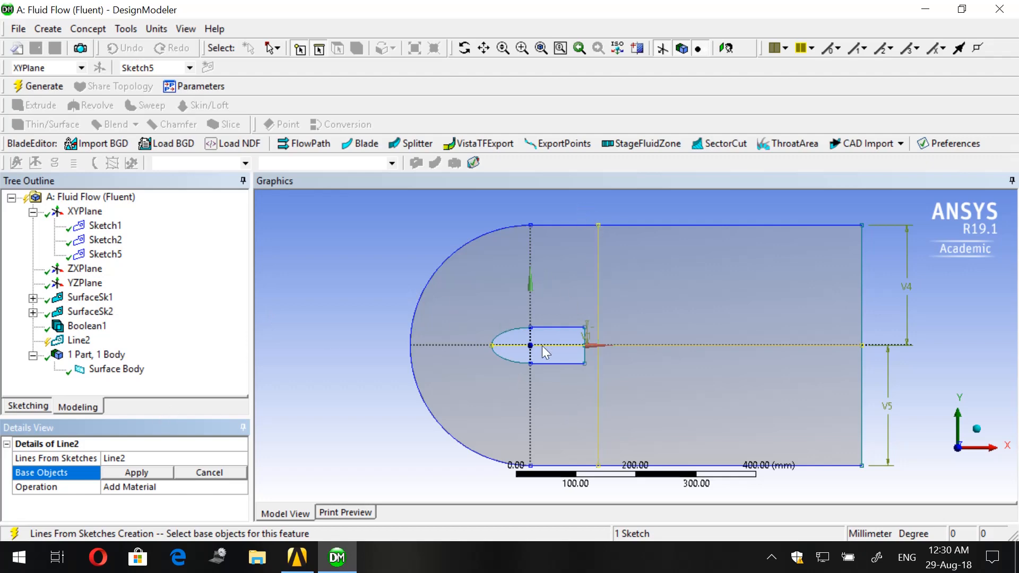
pyautogui.click(153, 469)
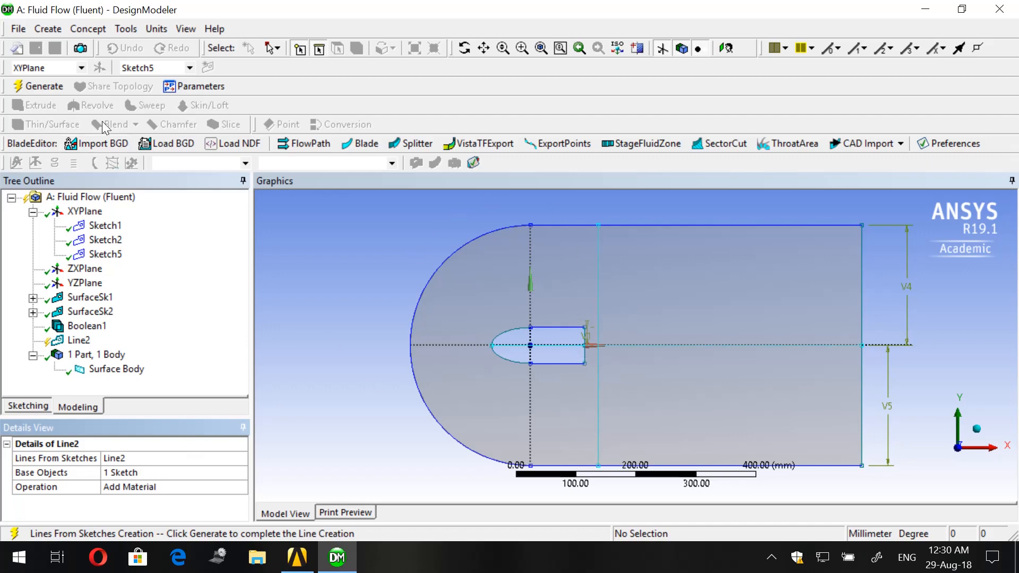
pyautogui.click(63, 87)
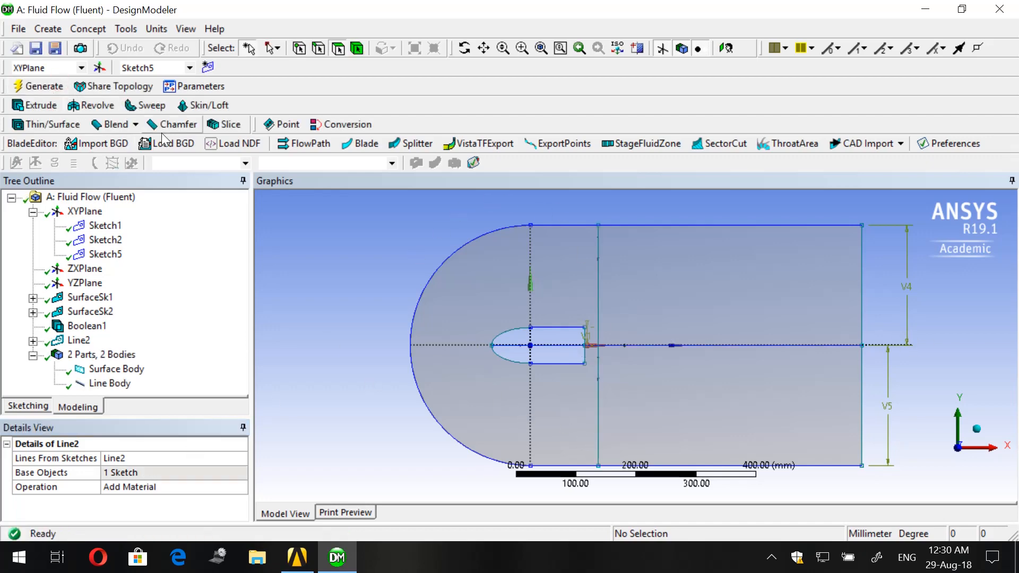
pyautogui.click(77, 340)
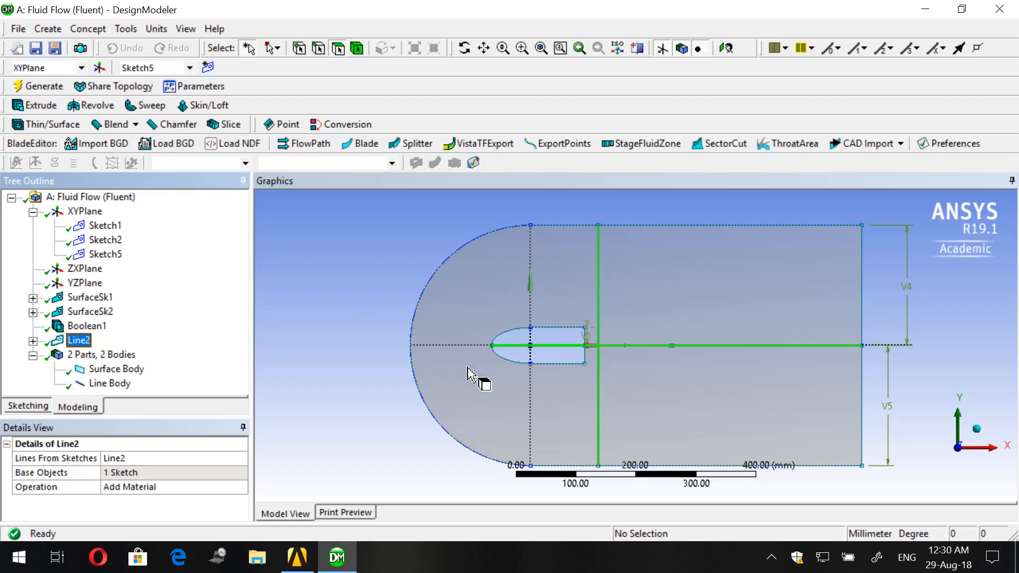
pyautogui.scroll(1, 470, 376)
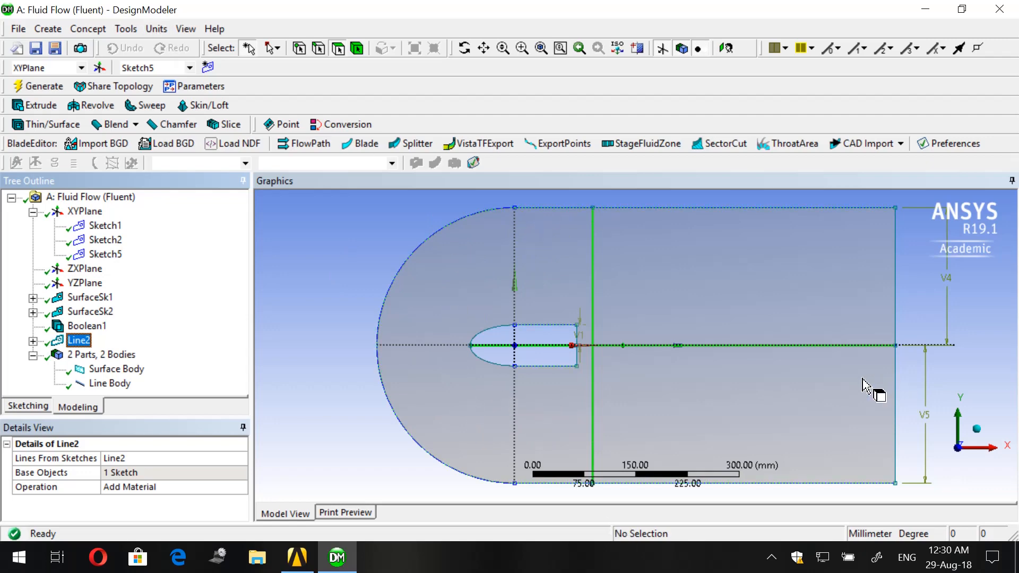
# - Start an Edges On Face projection and assign the four vertical and horizontal line segments as its edges
pyautogui.click(127, 29)
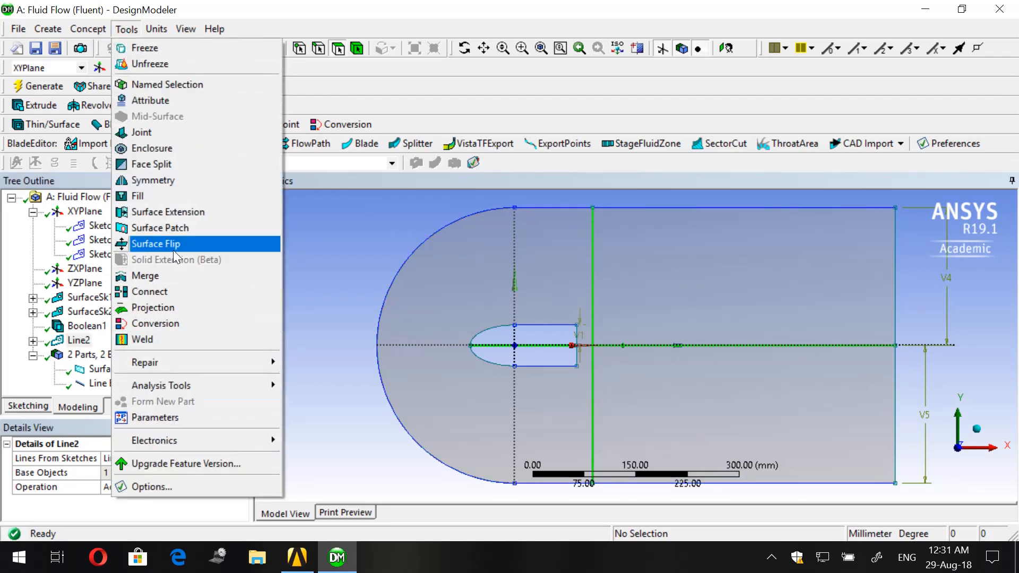
pyautogui.click(178, 311)
pyautogui.scroll(-1, 141, 349)
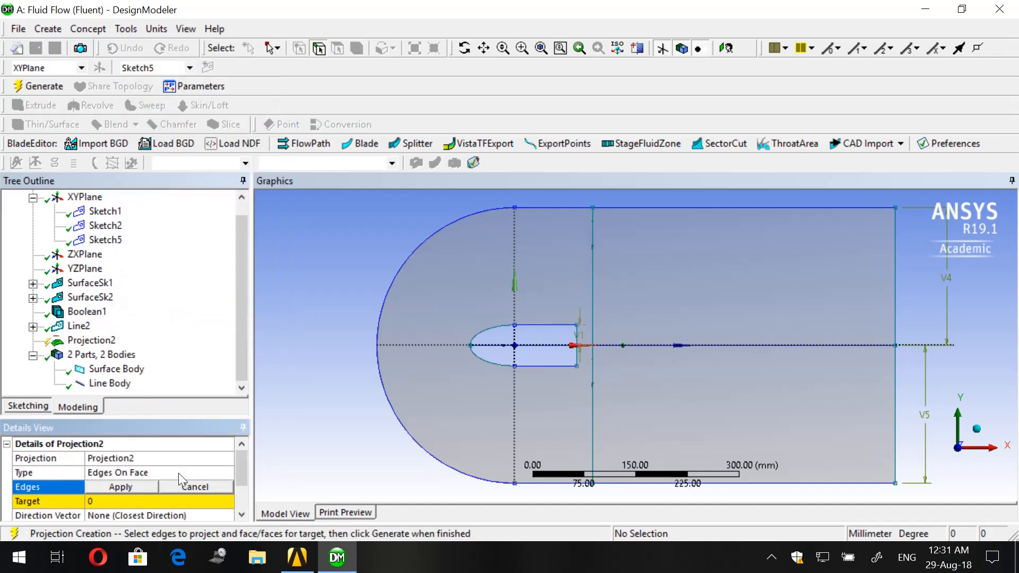
pyautogui.click(594, 283)
pyautogui.keyDown('ctrl'); pyautogui.click(593, 395); pyautogui.keyUp('ctrl')
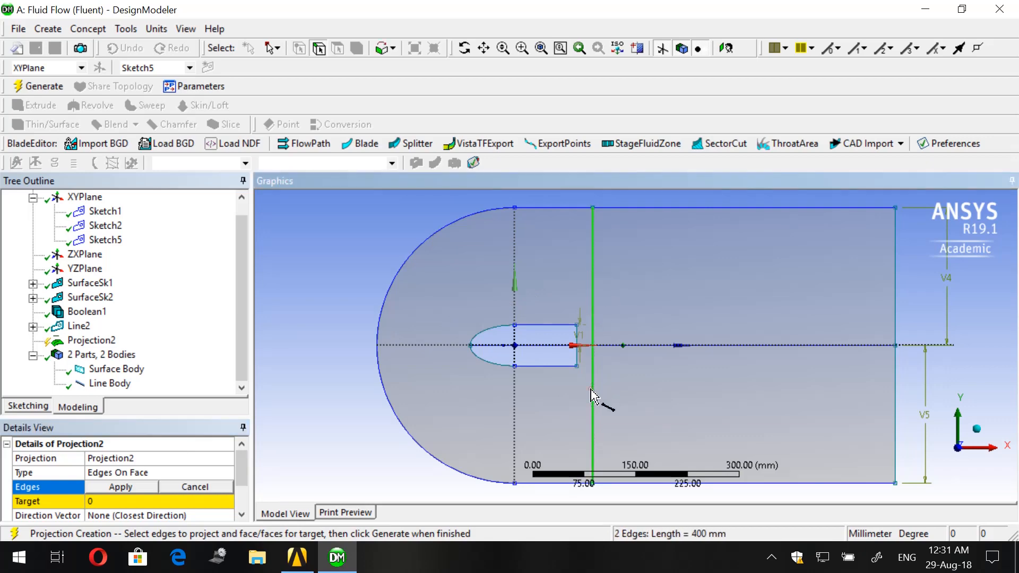
pyautogui.keyDown('ctrl'); pyautogui.click(519, 346); pyautogui.keyUp('ctrl')
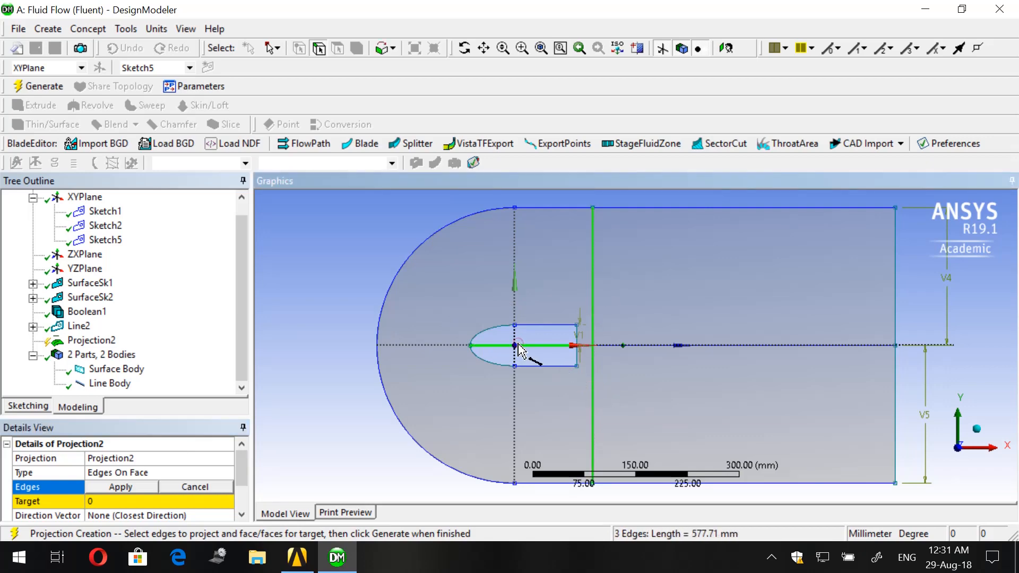
pyautogui.keyDown('ctrl'); pyautogui.click(645, 346); pyautogui.keyUp('ctrl')
pyautogui.scroll(2, 578, 350)
pyautogui.scroll(2, 578, 350)
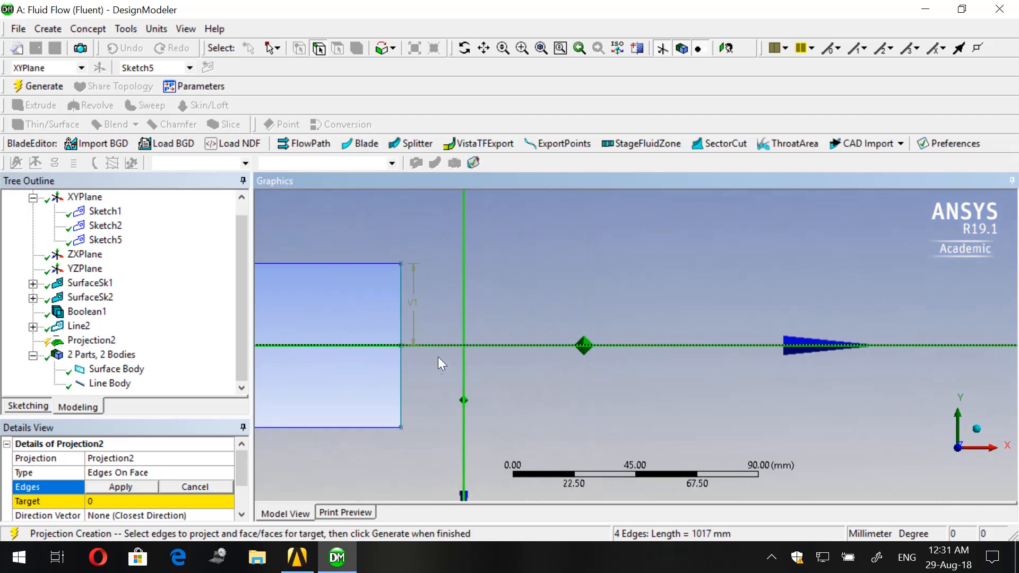
pyautogui.scroll(-5, 519, 359)
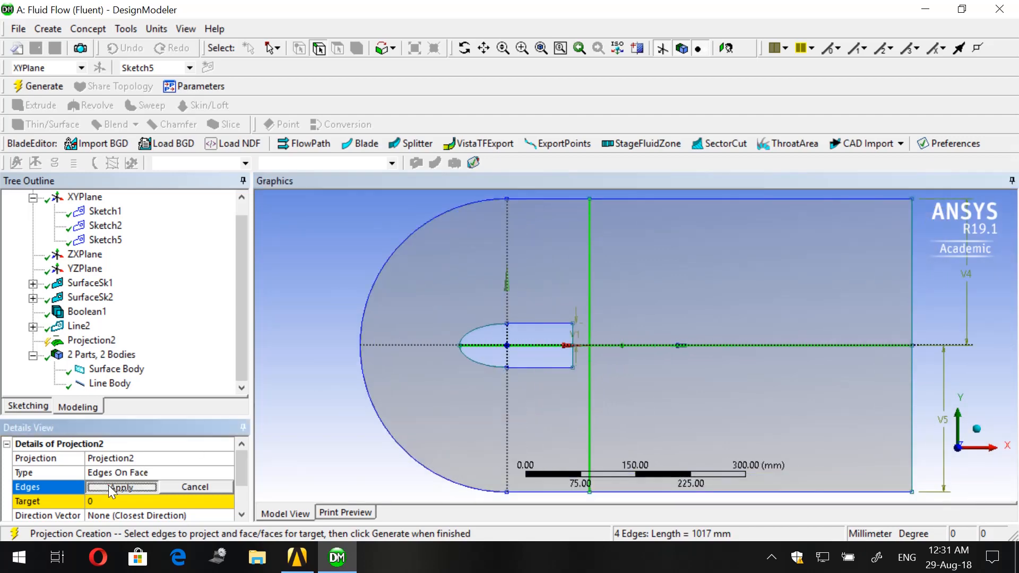
pyautogui.click(111, 488)
# - Assign the fluid domain face as the projection's target and generate the projection
pyautogui.scroll(-1, 394, 387)
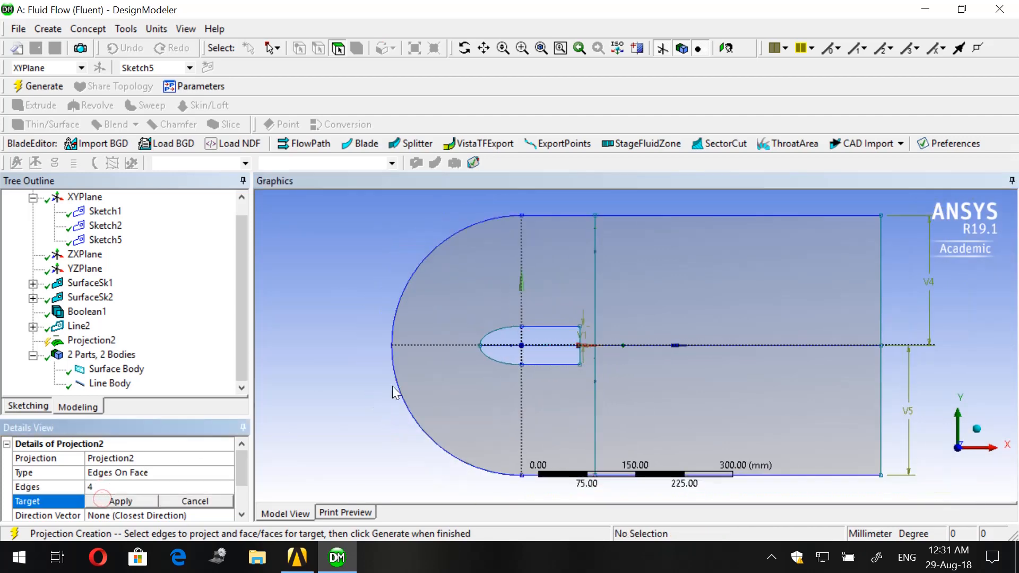
pyautogui.click(469, 283)
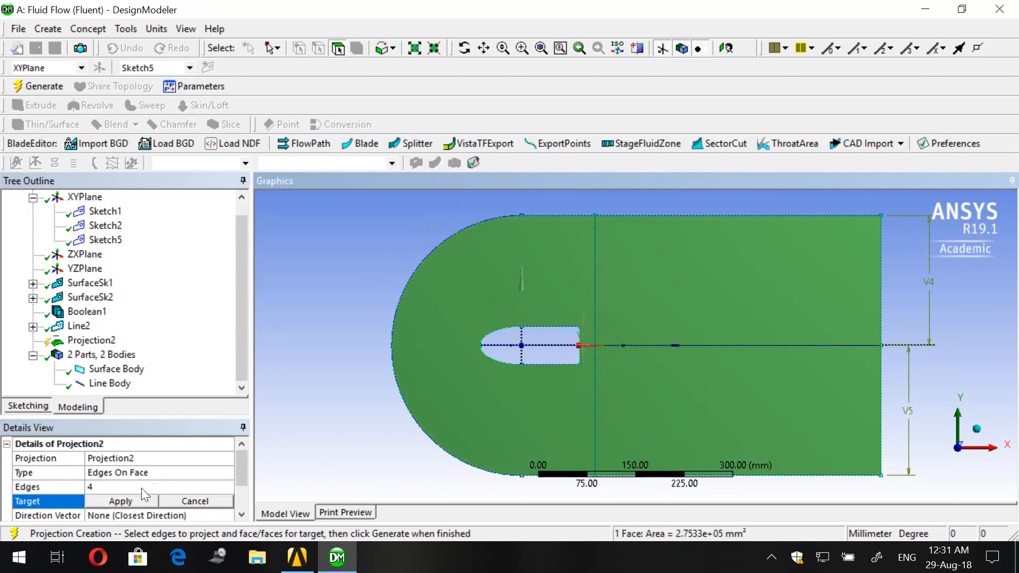
pyautogui.click(127, 501)
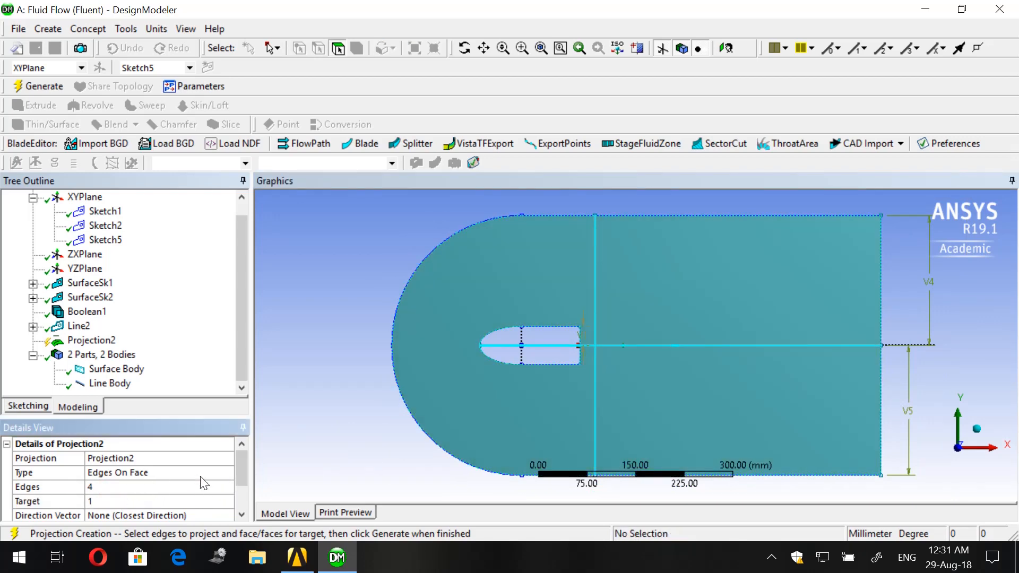
pyautogui.scroll(-1, 131, 464)
pyautogui.scroll(1, 133, 474)
pyautogui.click(40, 86)
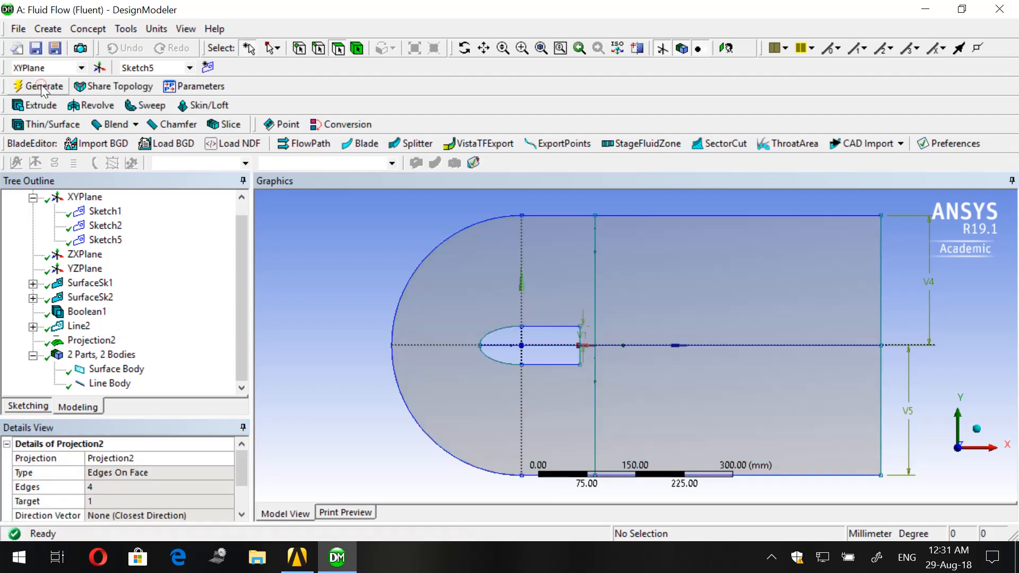
# - Suppress the line body and inspect the split domain face around the elliptical-nosed body
pyautogui.rightClick(105, 385)
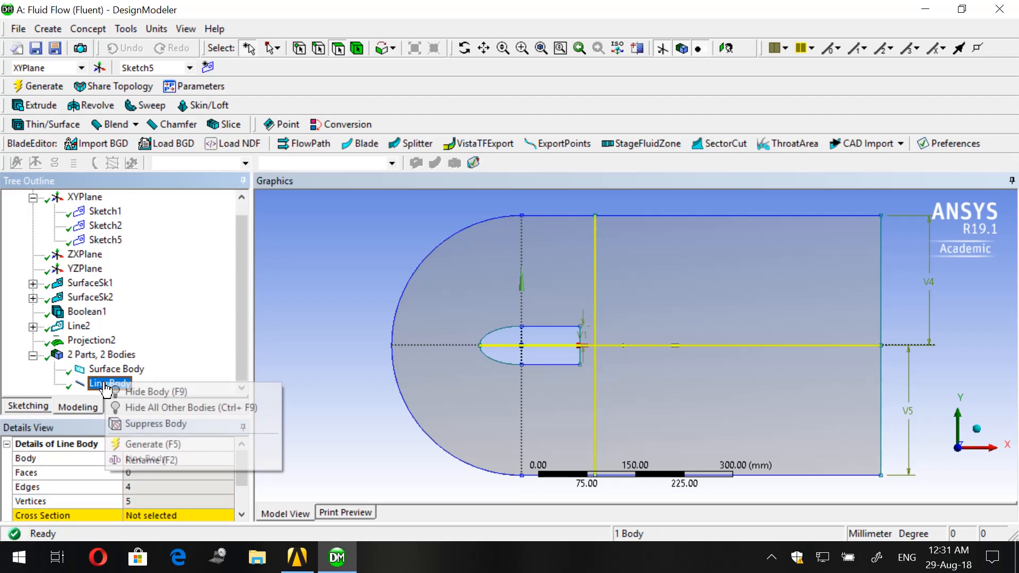
pyautogui.click(125, 423)
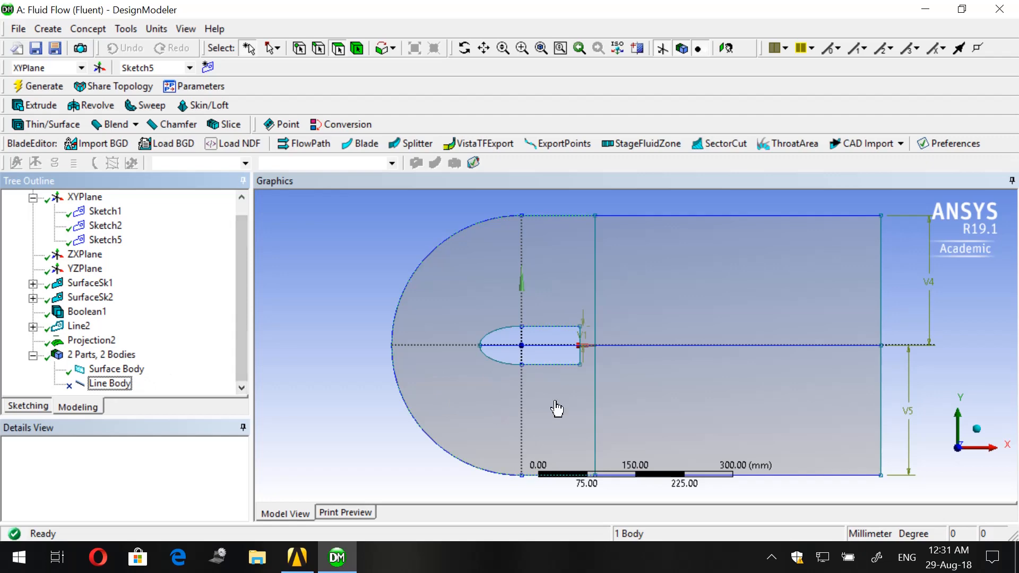
pyautogui.scroll(3, 556, 408)
pyautogui.scroll(2, 383, 364)
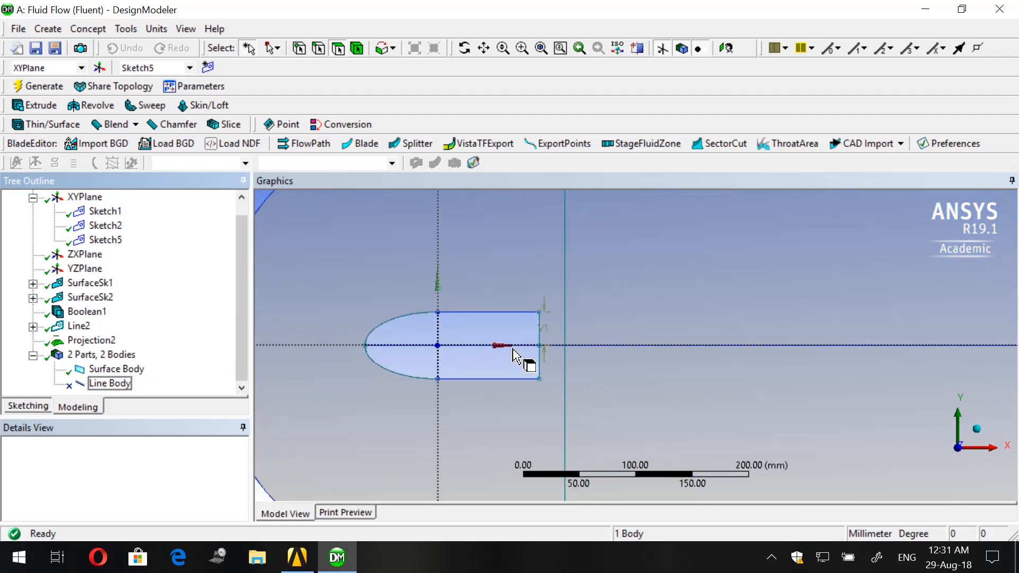
pyautogui.scroll(1, 430, 342)
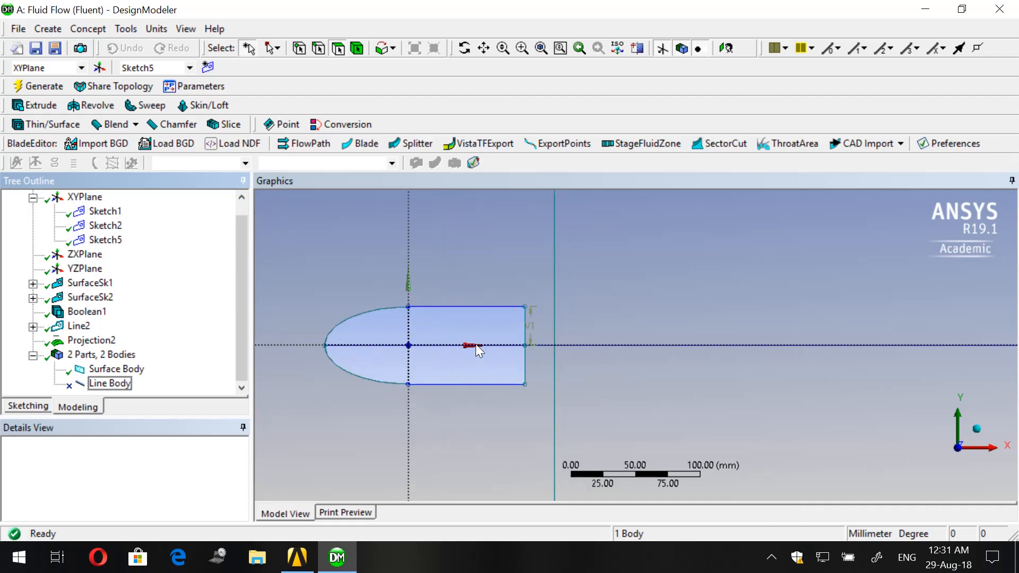
# - Switch to Workbench and open the Fluid Flow (Fluent) system's Mesh cell in Meshing, re-reading the upstream geometry data
pyautogui.scroll(-3, 477, 345)
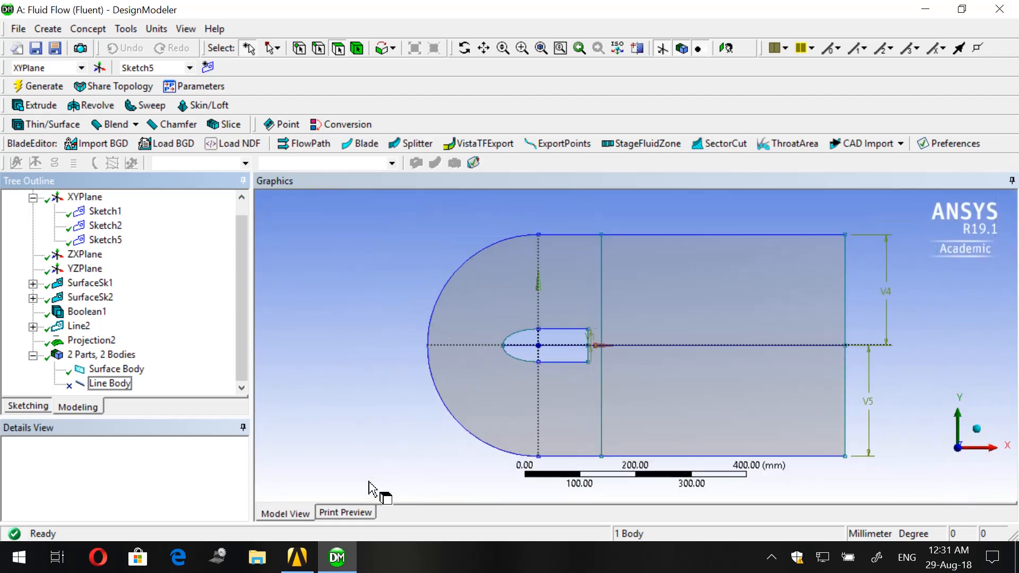
pyautogui.click(297, 557)
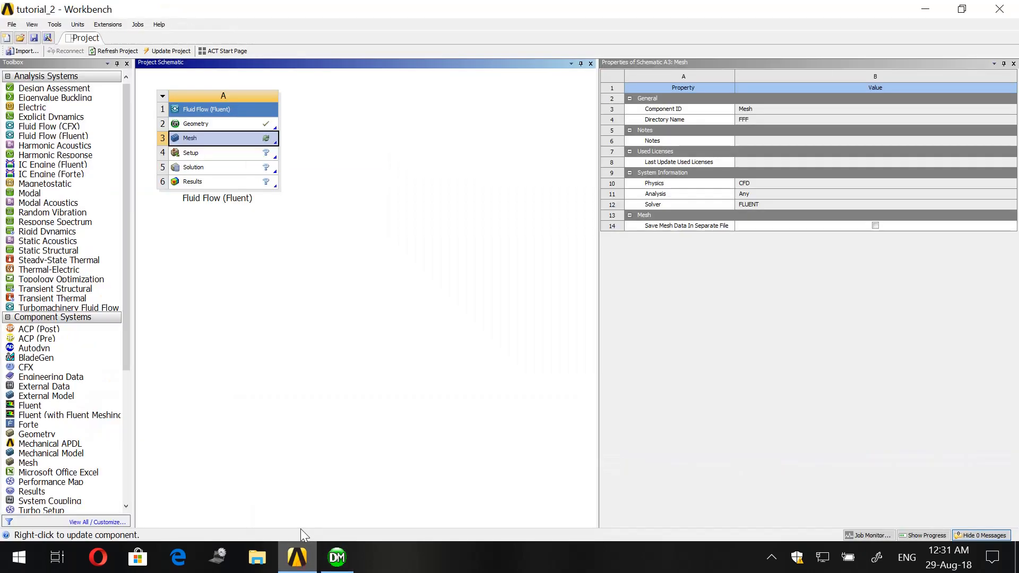
pyautogui.doubleClick(238, 139)
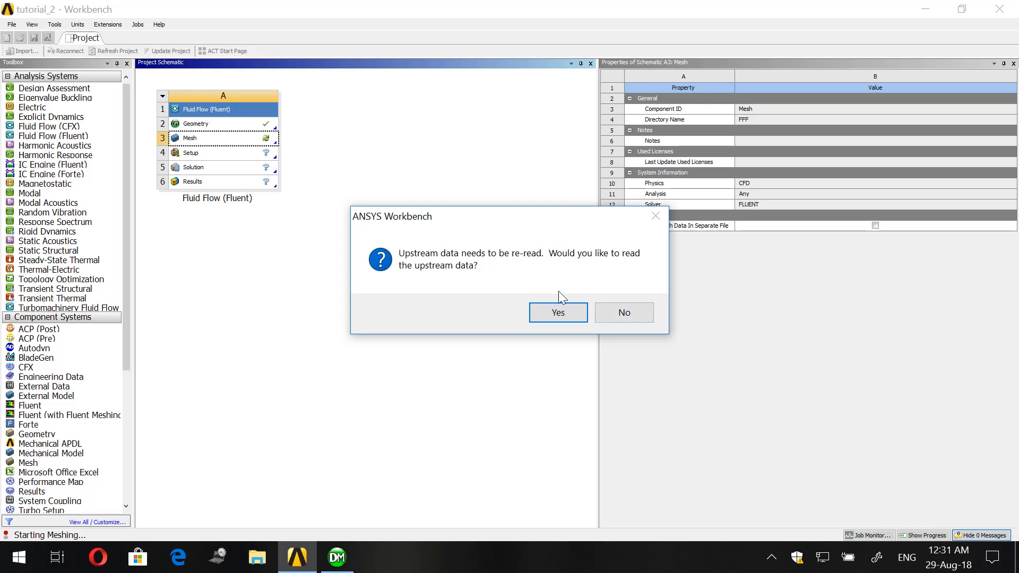
pyautogui.click(553, 314)
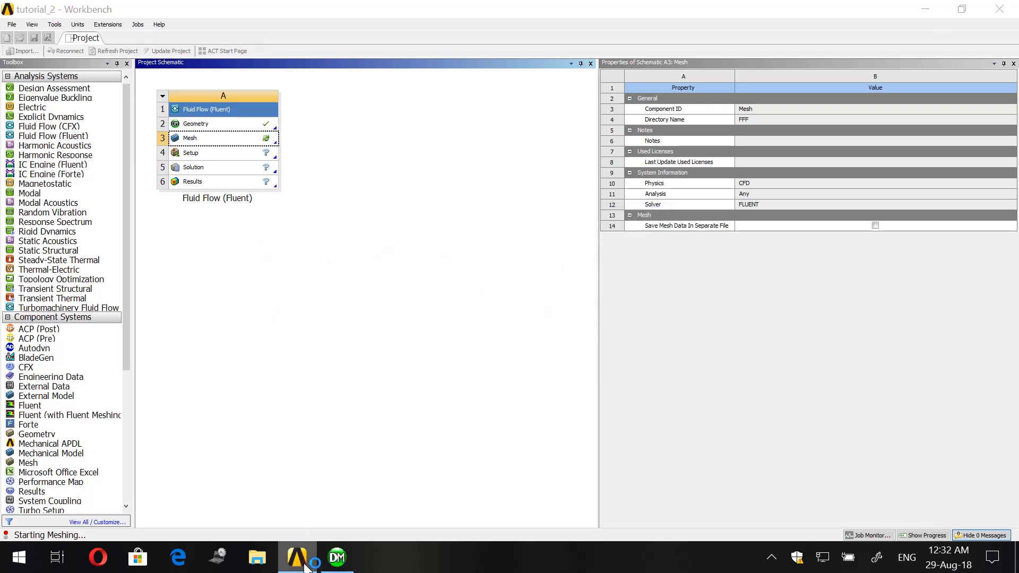
pyautogui.click(772, 558)
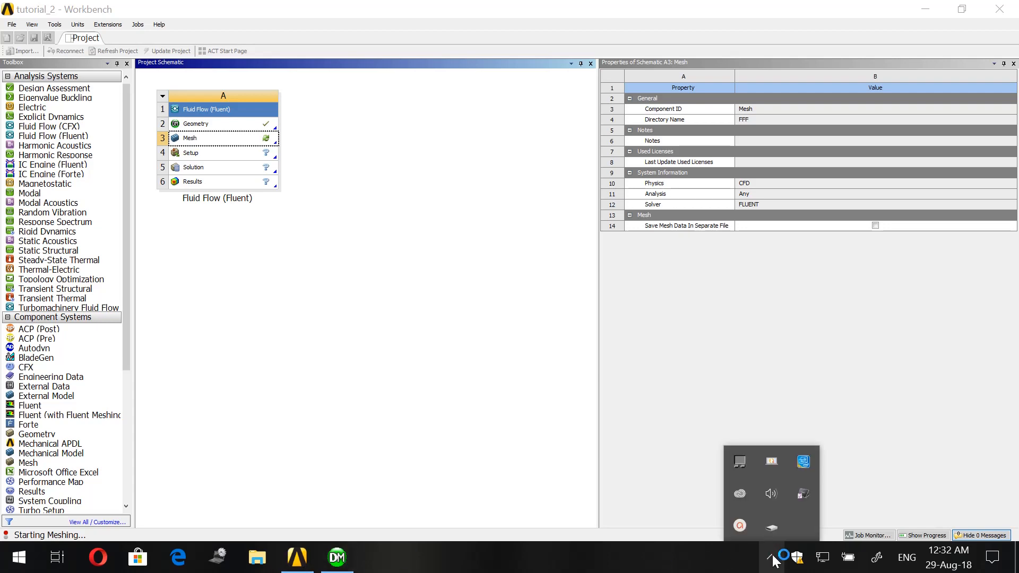
pyautogui.click(740, 525)
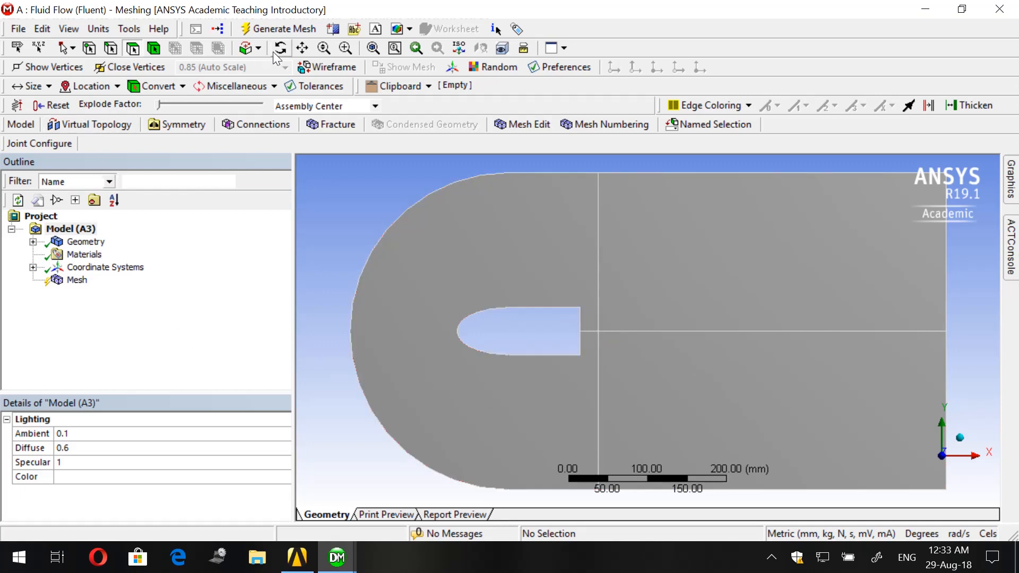
# - Generate the mesh with default settings and inspect it around the elliptical-nosed body and along the downstream faces
pyautogui.click(279, 29)
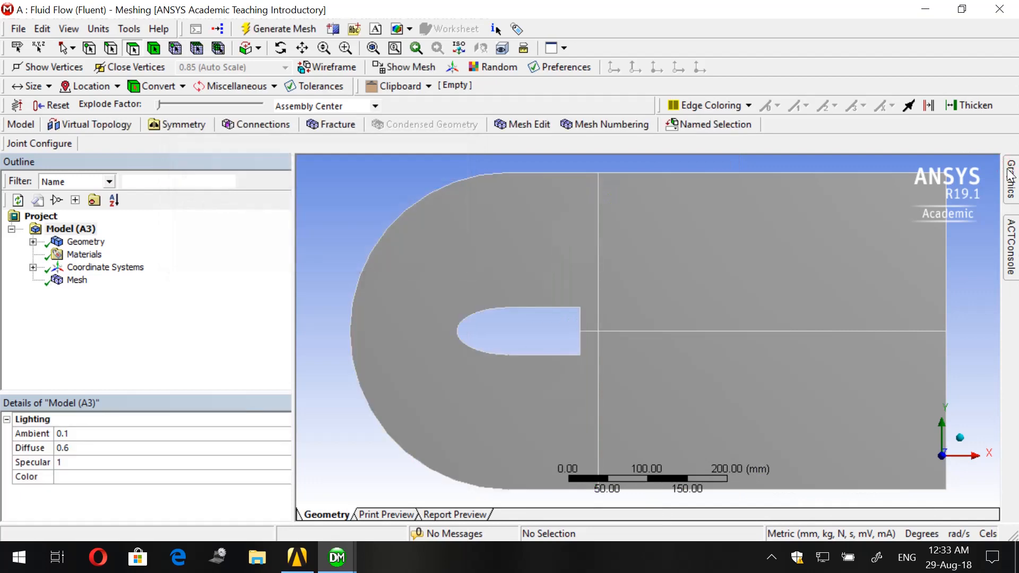
pyautogui.click(76, 280)
pyautogui.click(1018, 183)
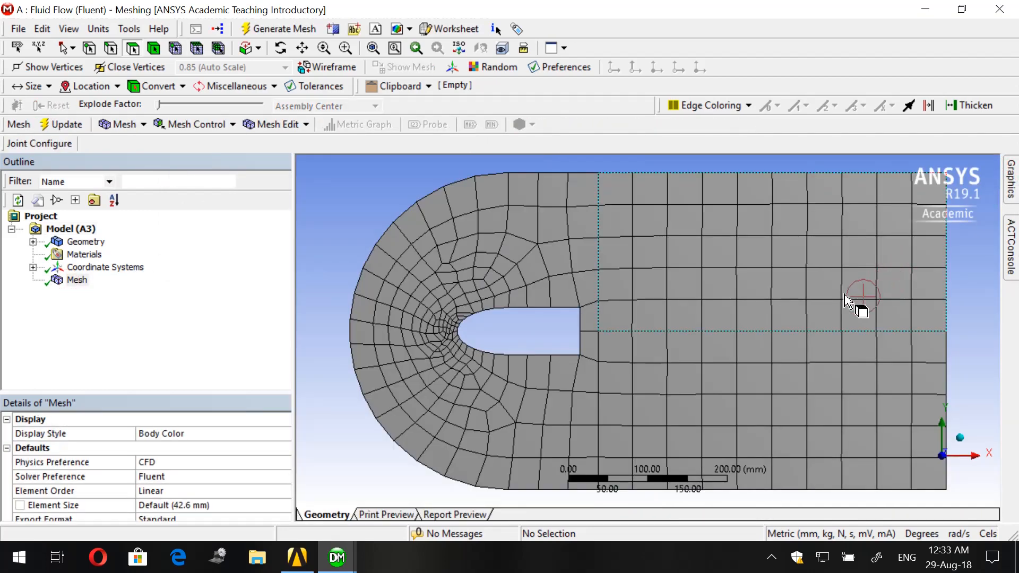
pyautogui.scroll(-2, 801, 312)
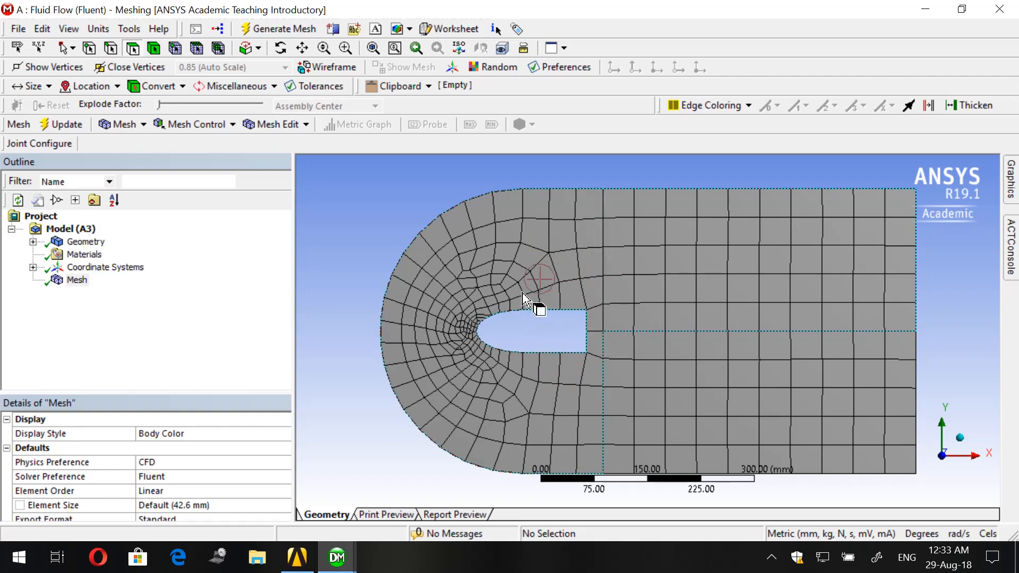
pyautogui.scroll(2, 499, 254)
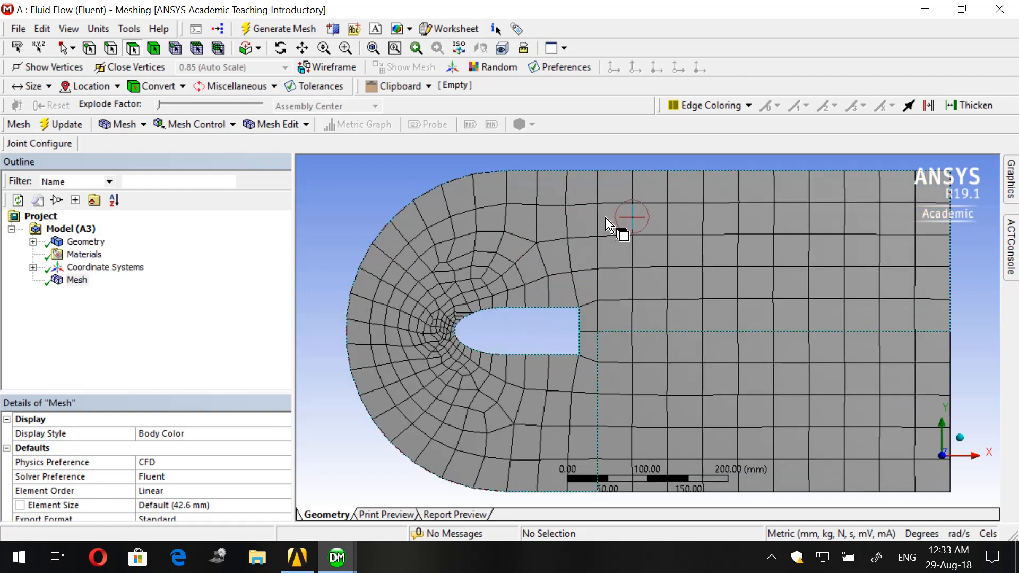
pyautogui.scroll(-1, 456, 321)
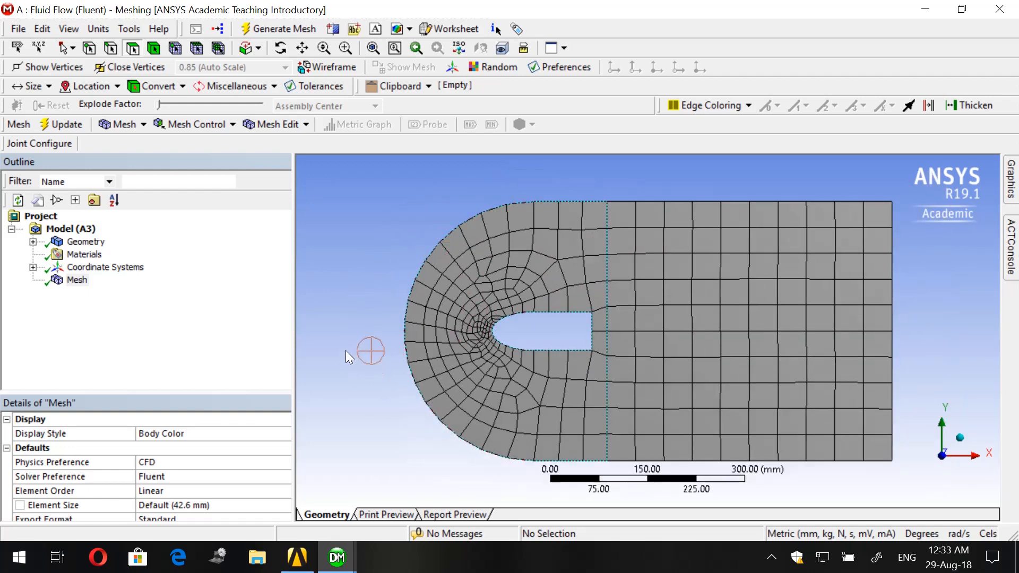
# - Set the global mesh element size to 5 mm
pyautogui.click(77, 280)
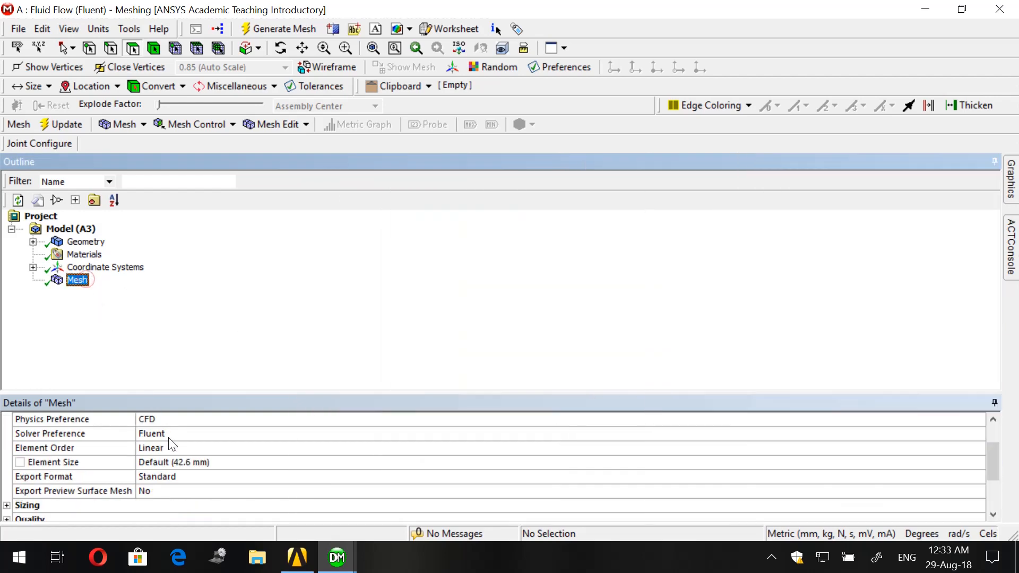
pyautogui.click(183, 463)
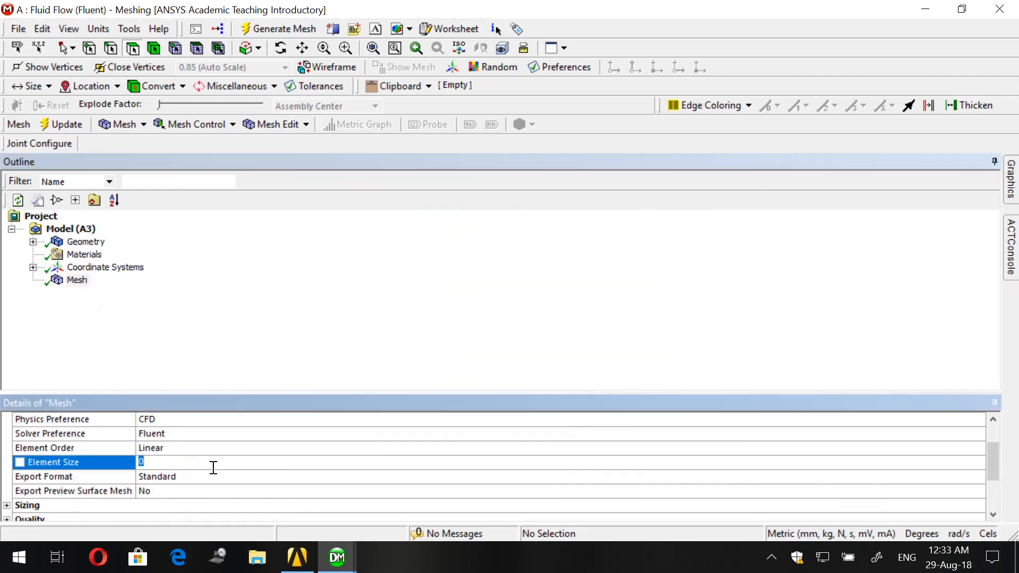
pyautogui.press('Return')
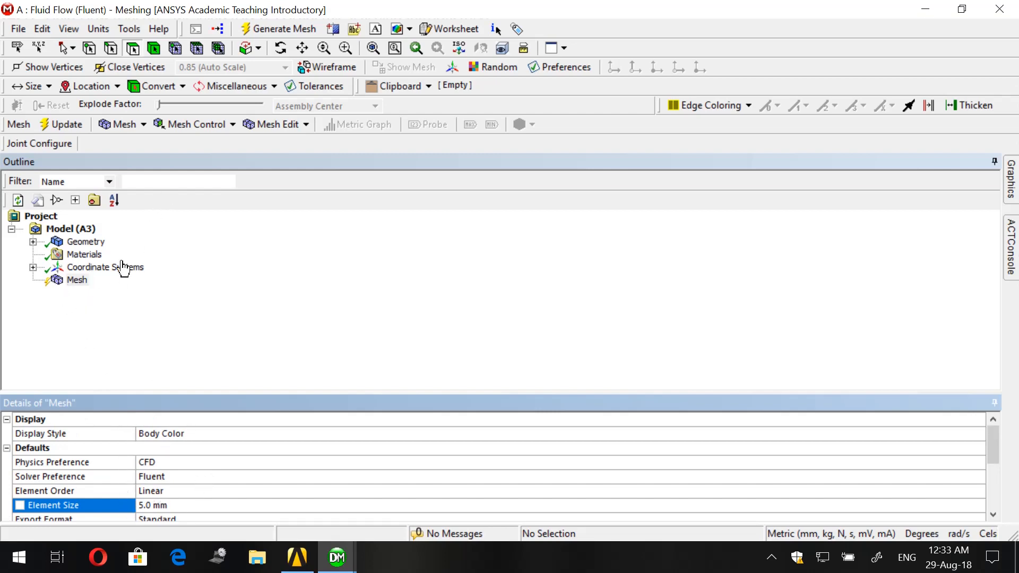
# - Add an inflation control and scope its geometry to the round-fronted domain face that surrounds the body
pyautogui.click(188, 128)
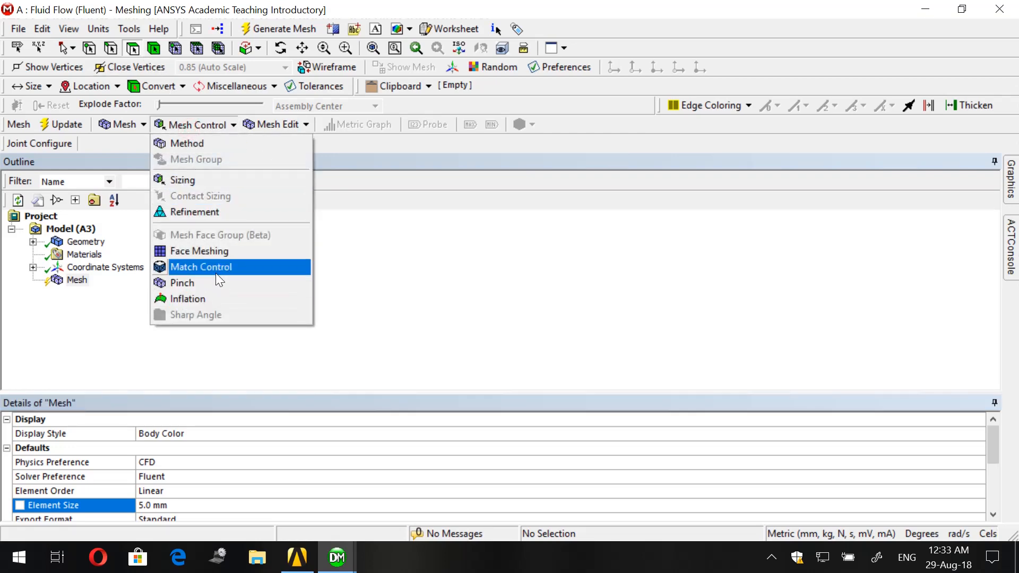
pyautogui.click(198, 298)
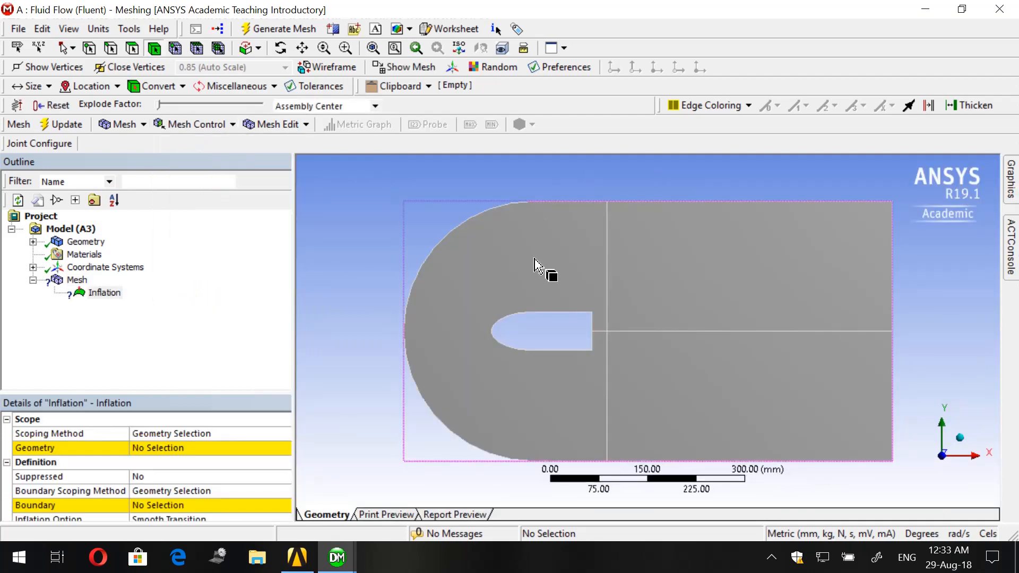
pyautogui.click(132, 52)
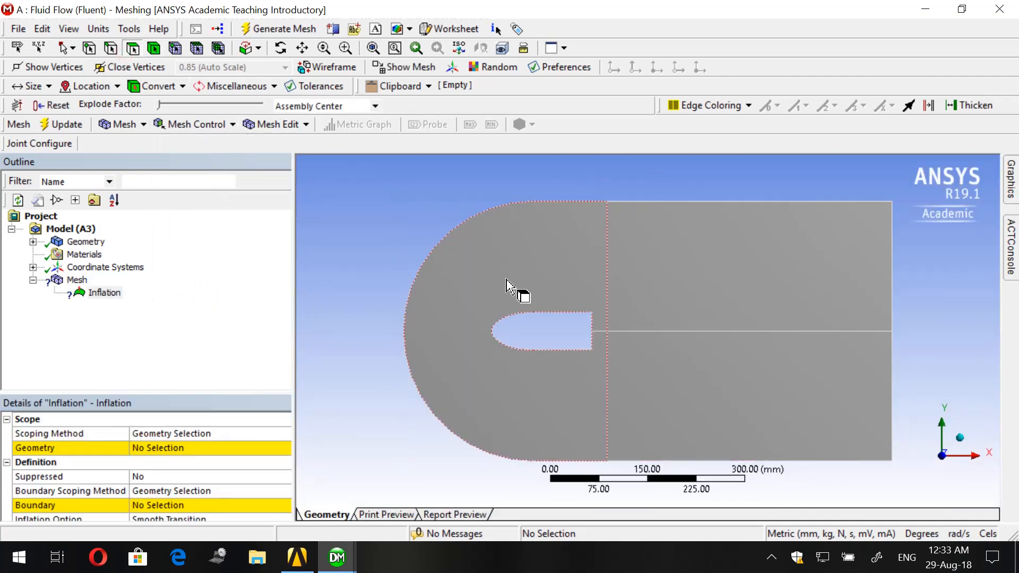
pyautogui.click(507, 287)
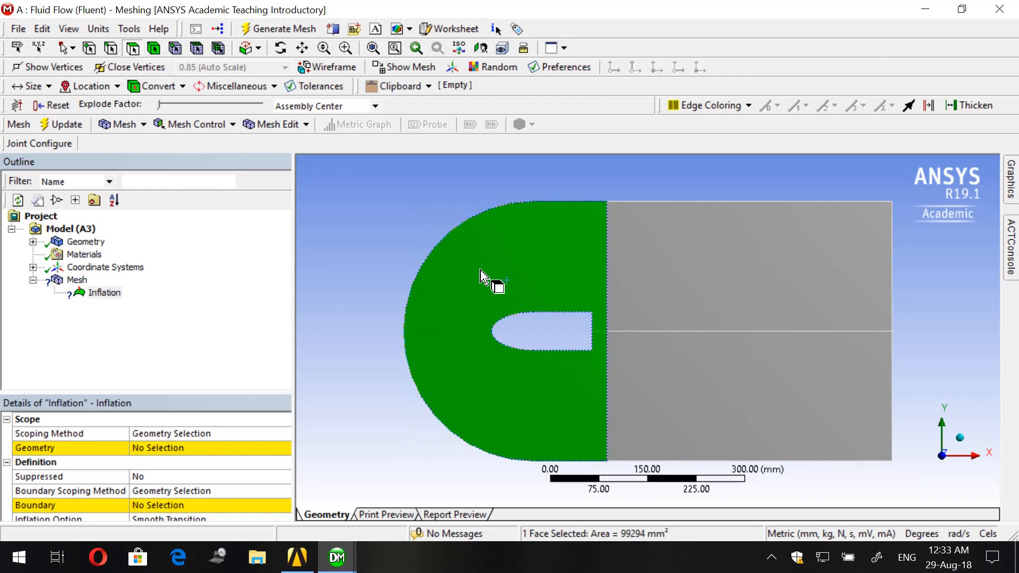
pyautogui.click(161, 447)
pyautogui.click(160, 446)
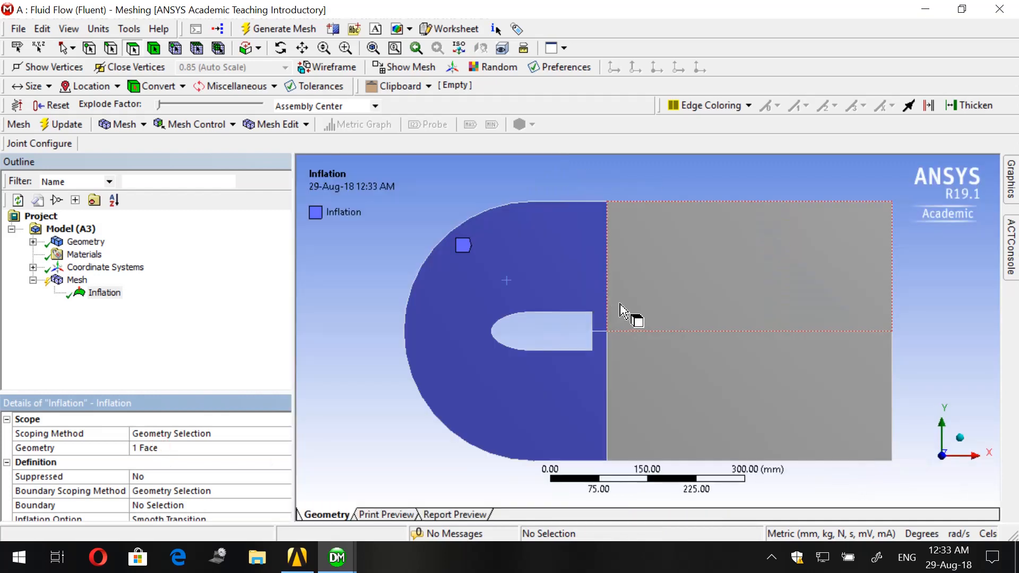
# - Assign the body's two elliptical nose edges and two straight side edges as the inflation boundary
pyautogui.click(248, 505)
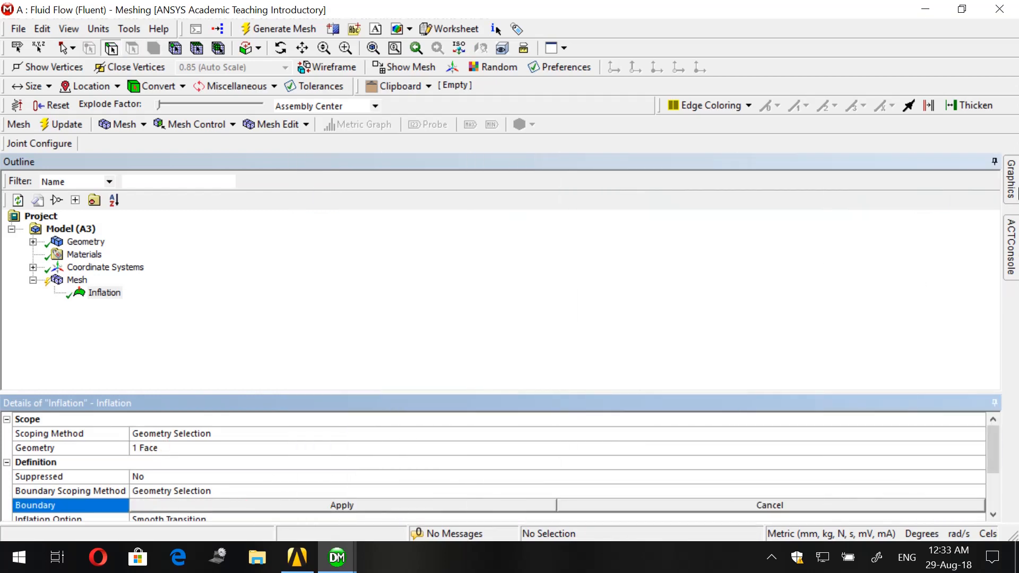
pyautogui.click(1018, 189)
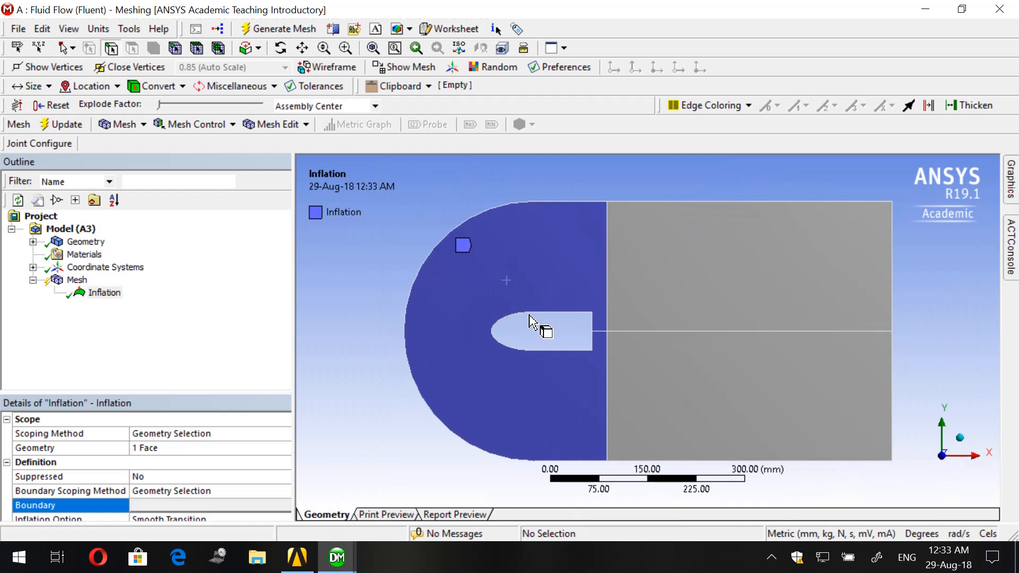
pyautogui.scroll(2, 519, 322)
pyautogui.click(469, 313)
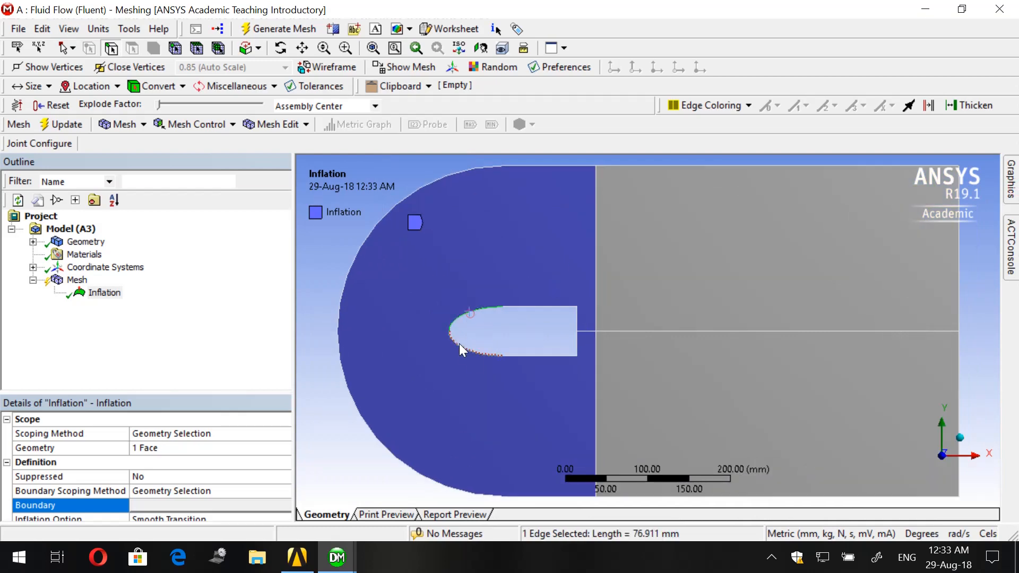
pyautogui.keyDown('ctrl'); pyautogui.click(461, 351); pyautogui.keyUp('ctrl')
pyautogui.keyDown('ctrl'); pyautogui.click(516, 356); pyautogui.keyUp('ctrl')
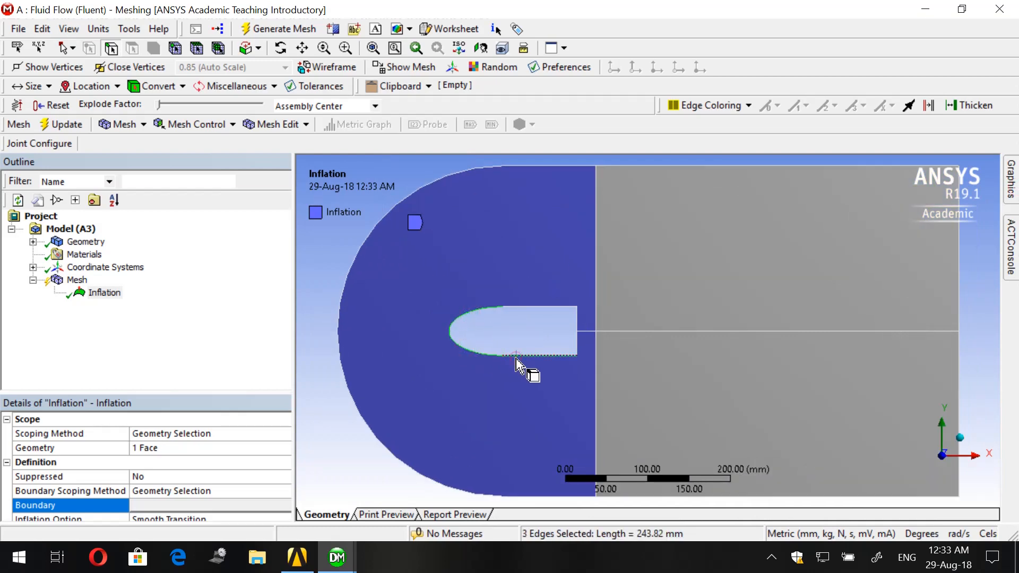
pyautogui.keyDown('ctrl'); pyautogui.click(529, 308); pyautogui.keyUp('ctrl')
pyautogui.scroll(-2, 509, 250)
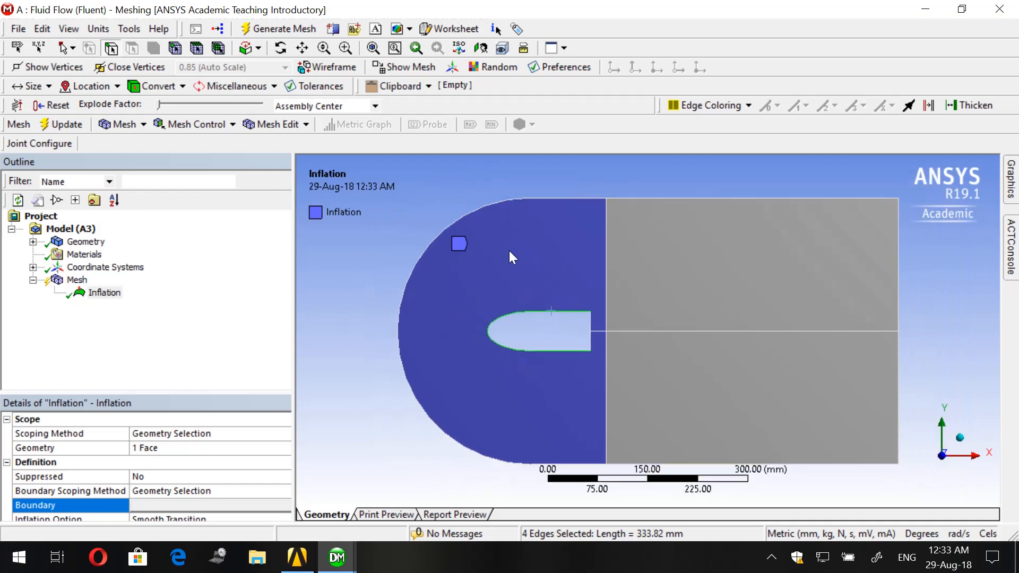
pyautogui.click(218, 505)
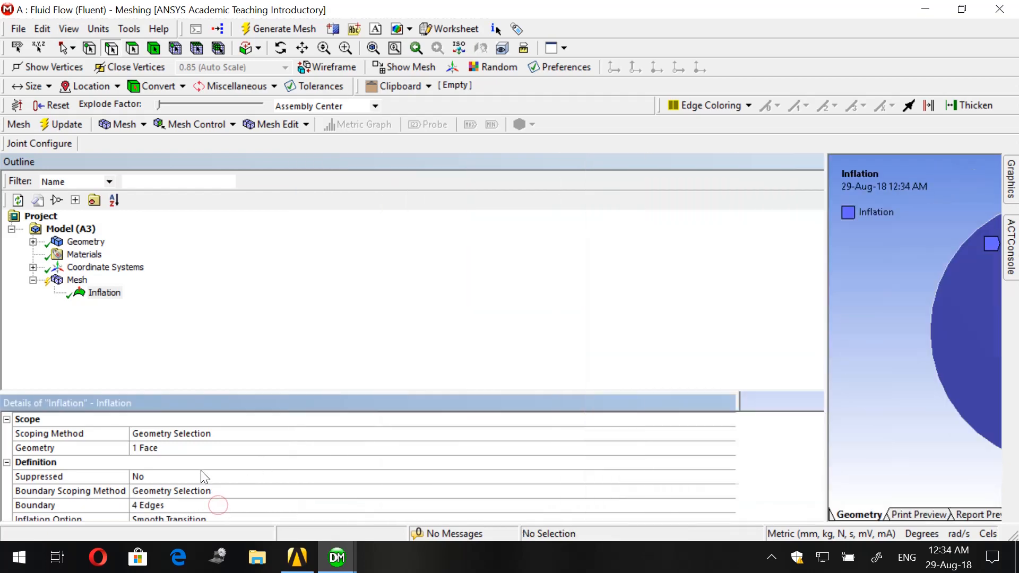
# - Set the inflation control's maximum layers to 15
pyautogui.scroll(-2, 202, 477)
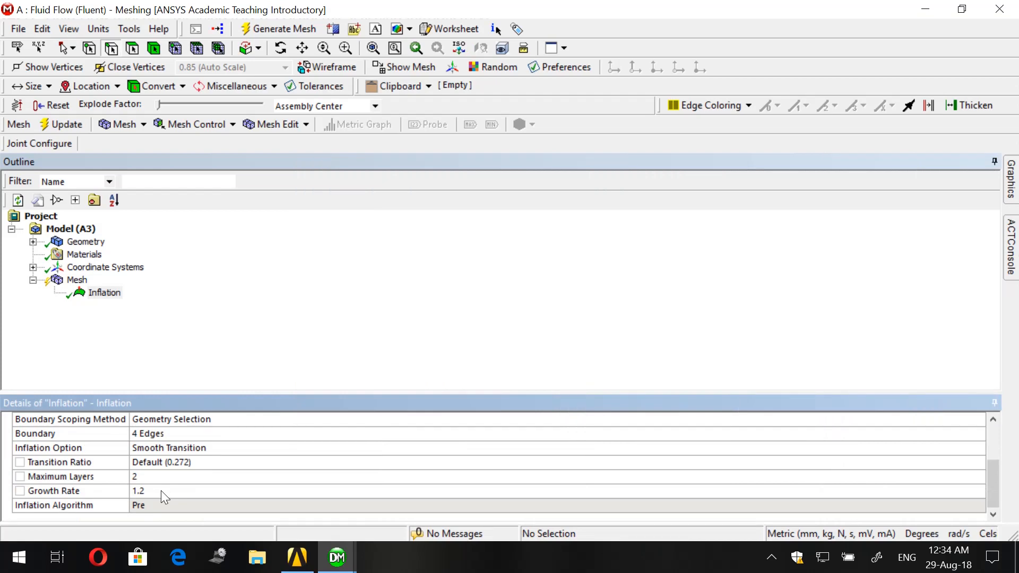
pyautogui.click(158, 477)
pyautogui.write('1')
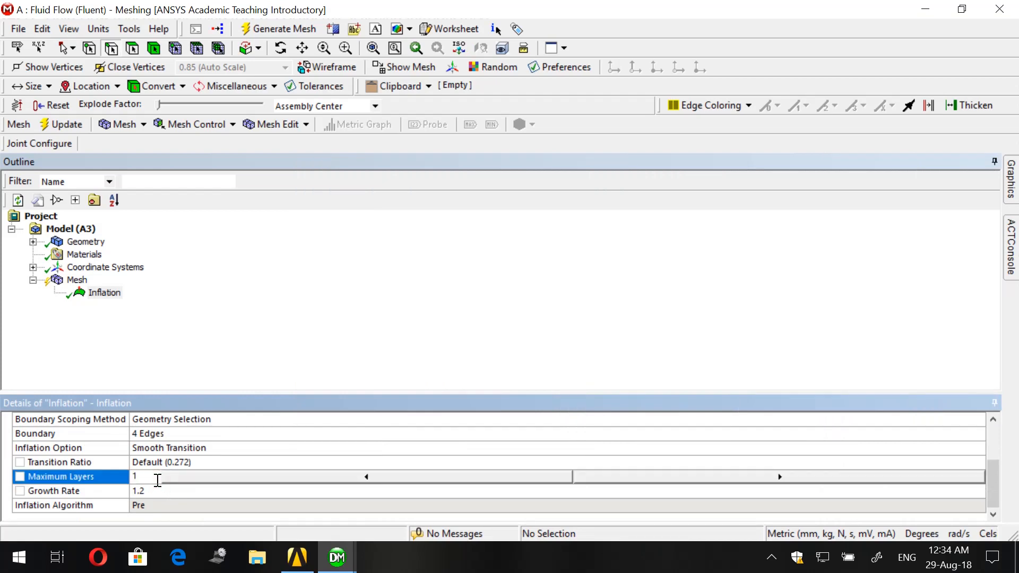
pyautogui.write('5')
pyautogui.press('Return')
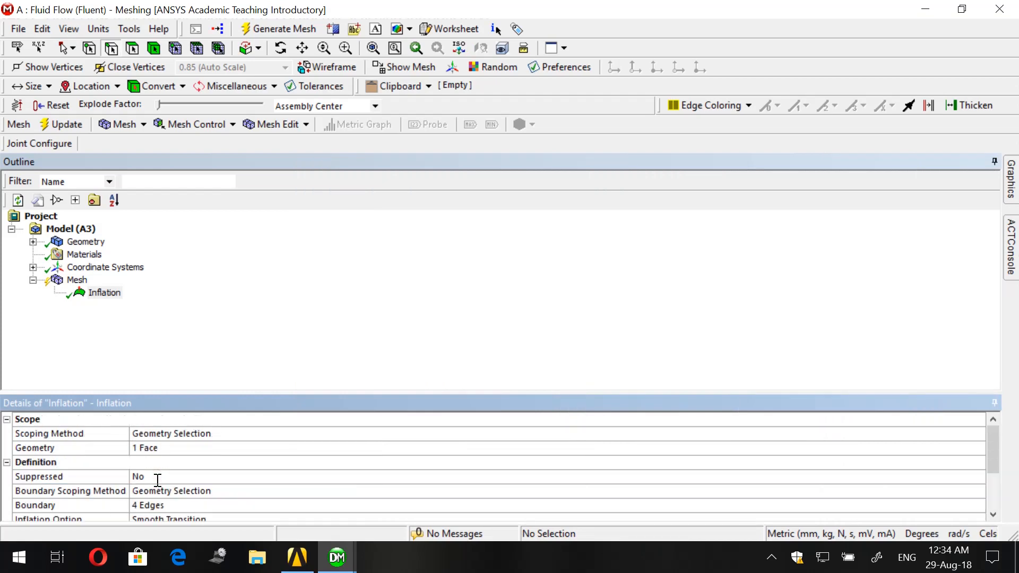
pyautogui.scroll(-2, 207, 483)
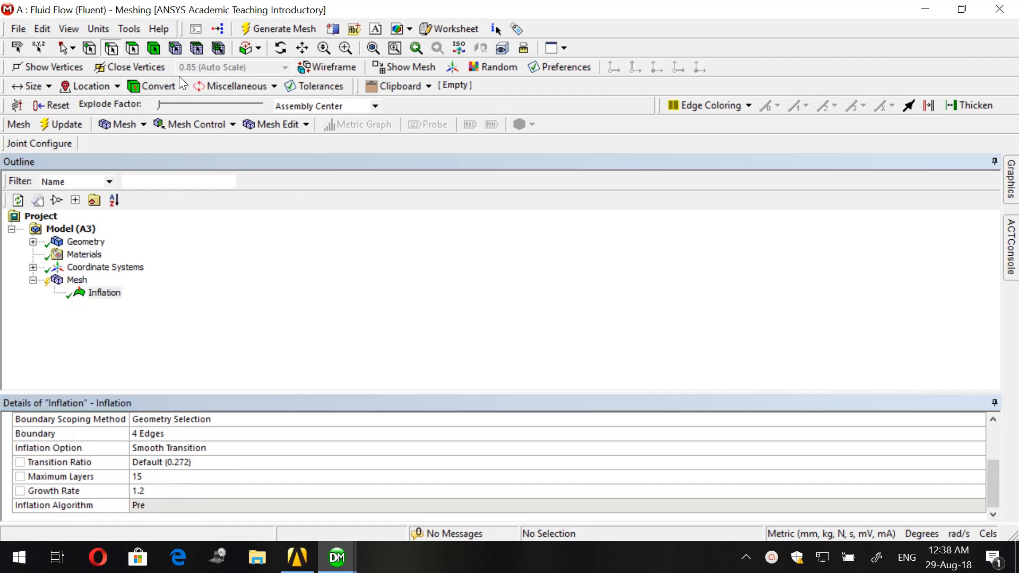
# - Add a sizing control and scope it to the horizontal split edge between the two downstream domain faces
pyautogui.click(212, 125)
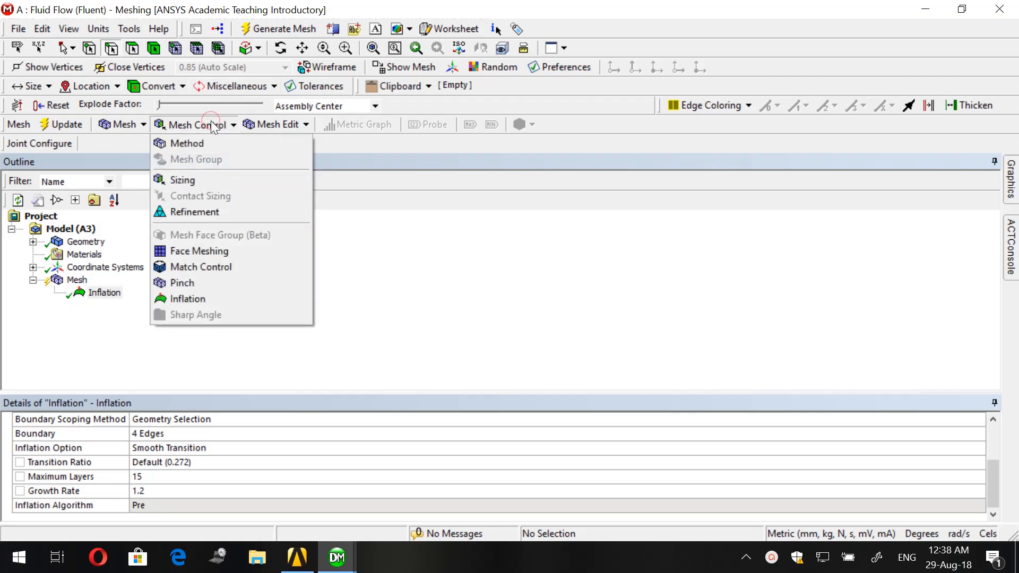
pyautogui.click(216, 180)
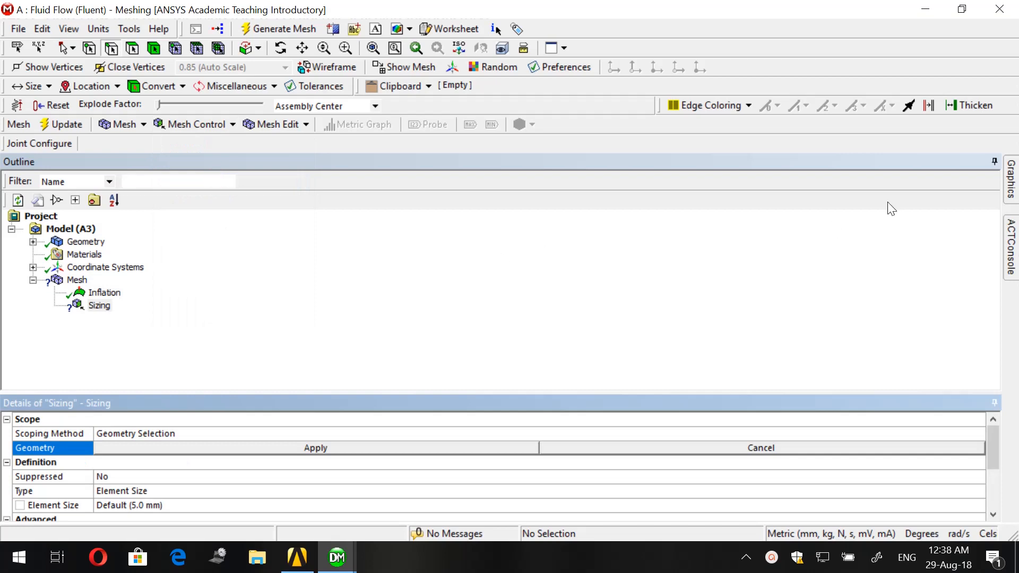
pyautogui.click(111, 48)
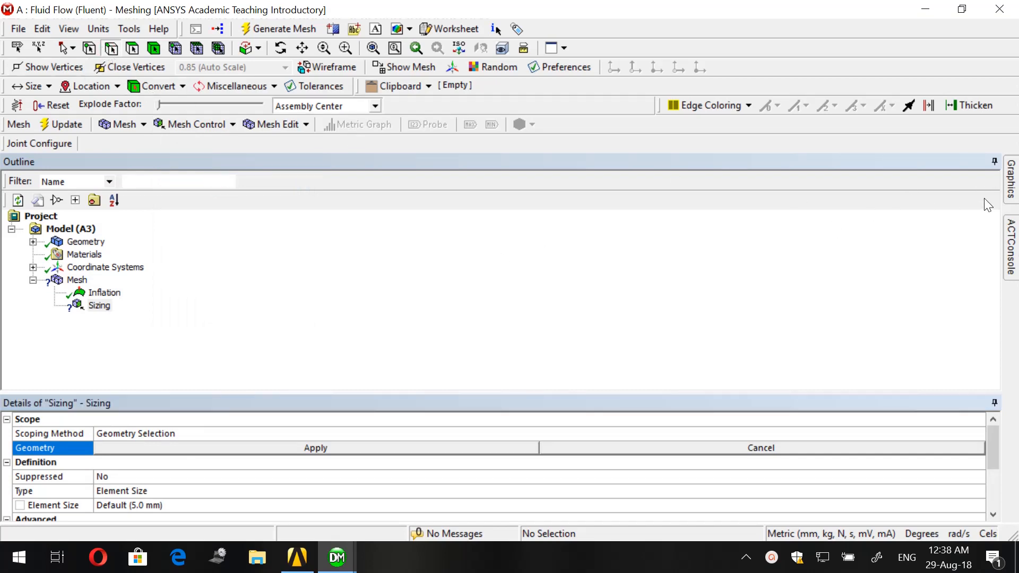
pyautogui.click(1010, 186)
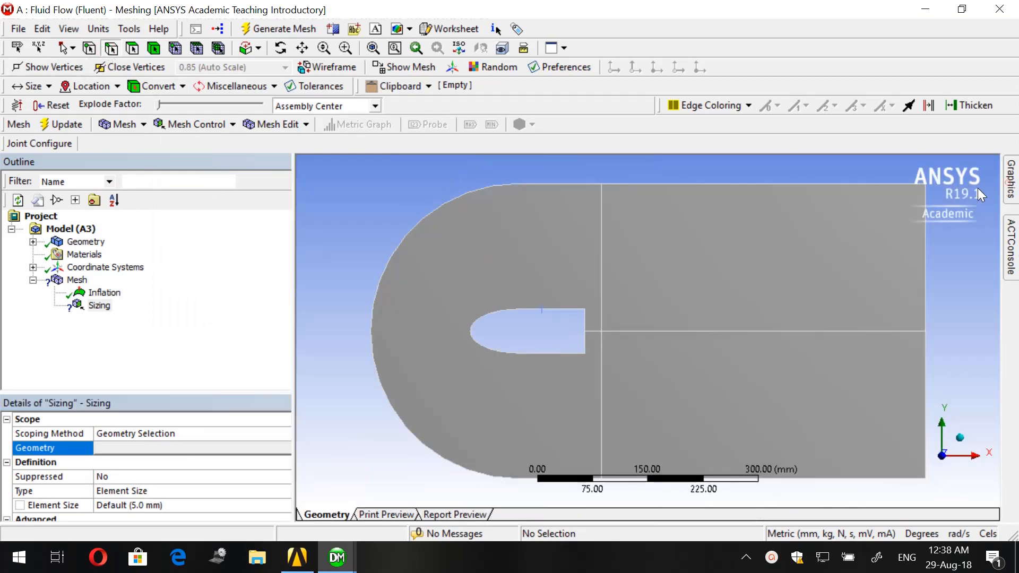
pyautogui.click(653, 332)
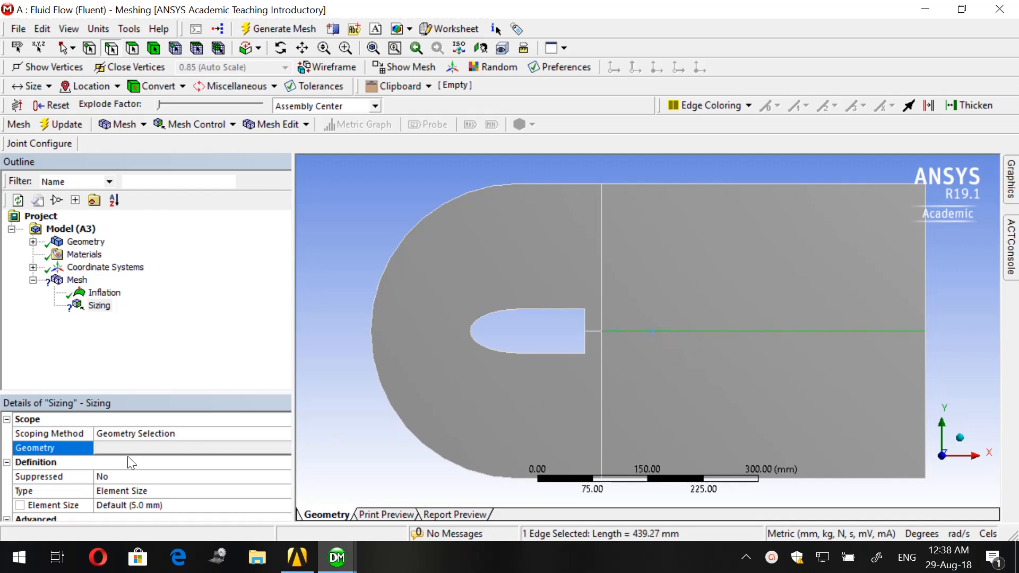
pyautogui.click(116, 448)
pyautogui.click(116, 447)
pyautogui.scroll(-1, 115, 445)
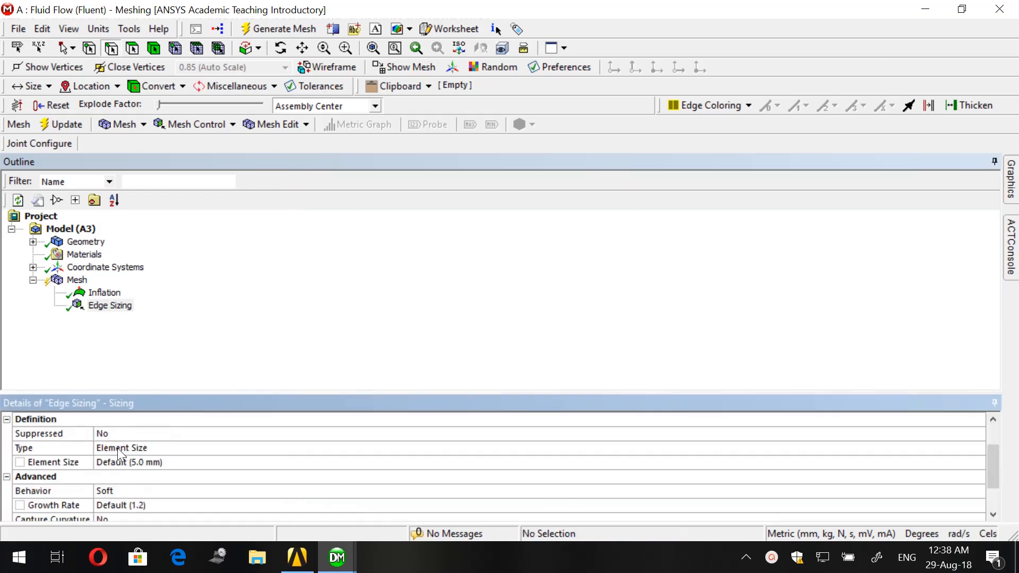
# - Define the edge sizing by Number of Divisions and set it to 600 divisions
pyautogui.click(117, 448)
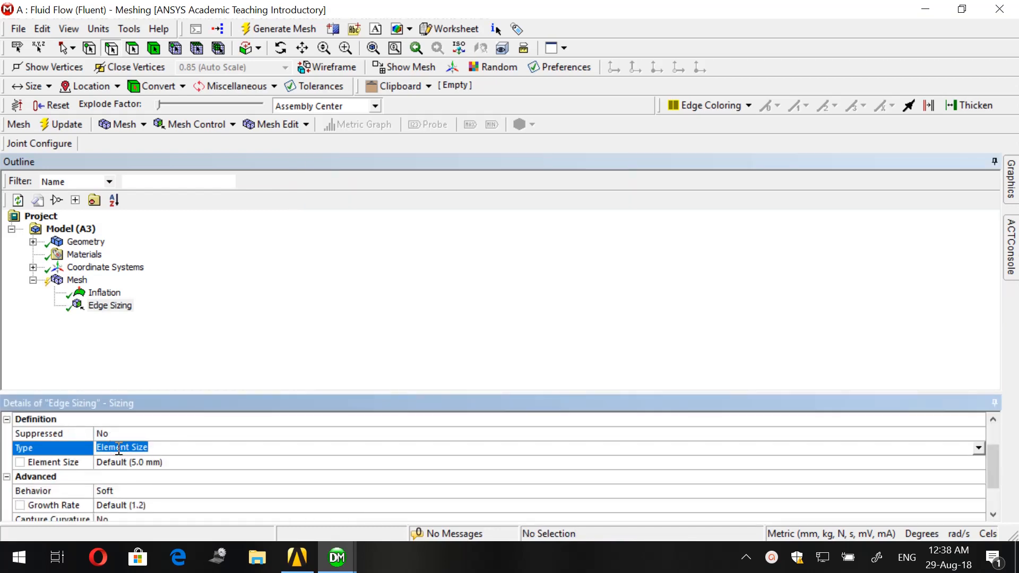
pyautogui.write('num')
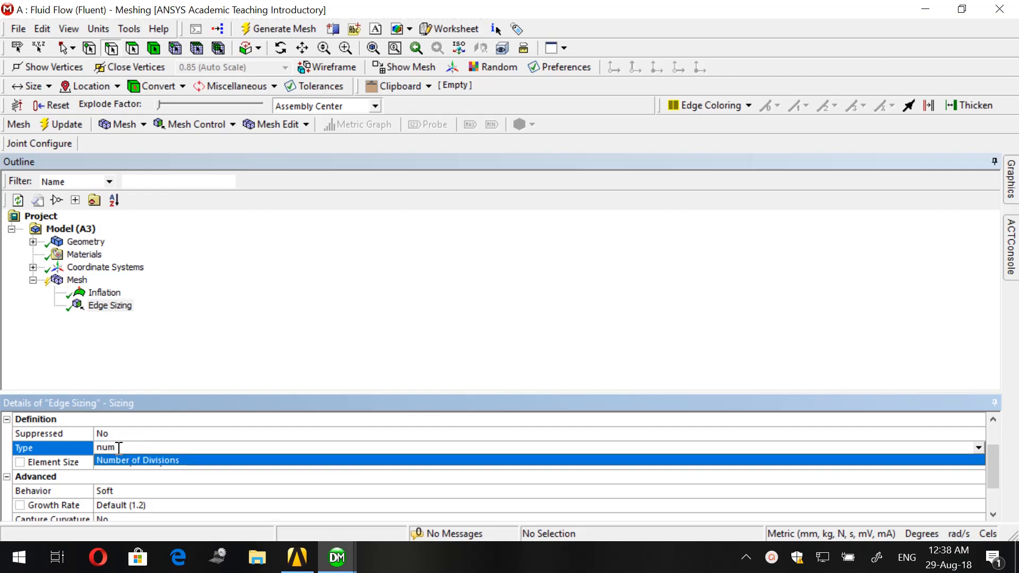
pyautogui.press('Return')
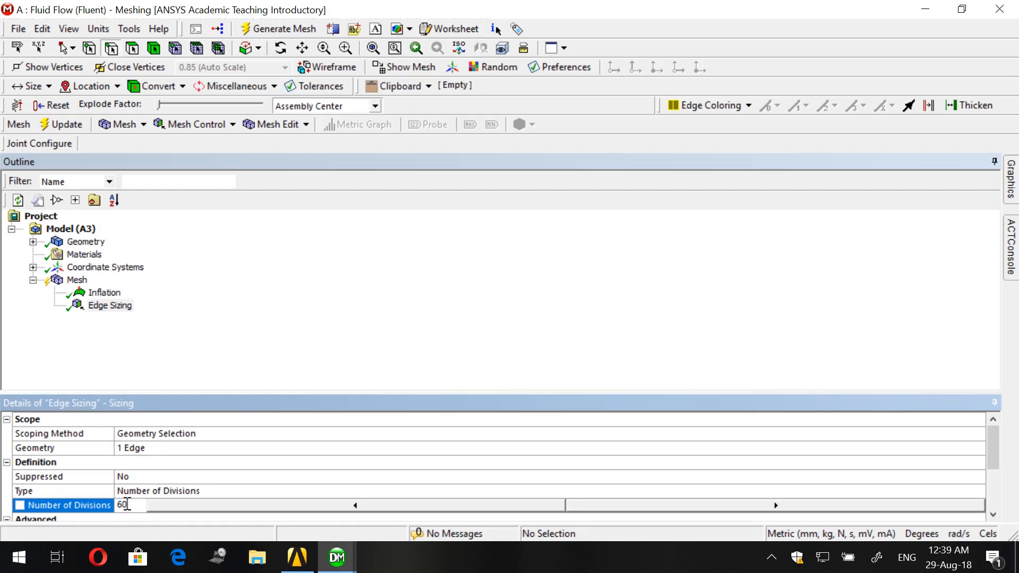
pyautogui.press('Return')
# - Give the edge sizing the bias type whose dashes go from long to short, with a bias factor of 6
pyautogui.scroll(-2, 138, 502)
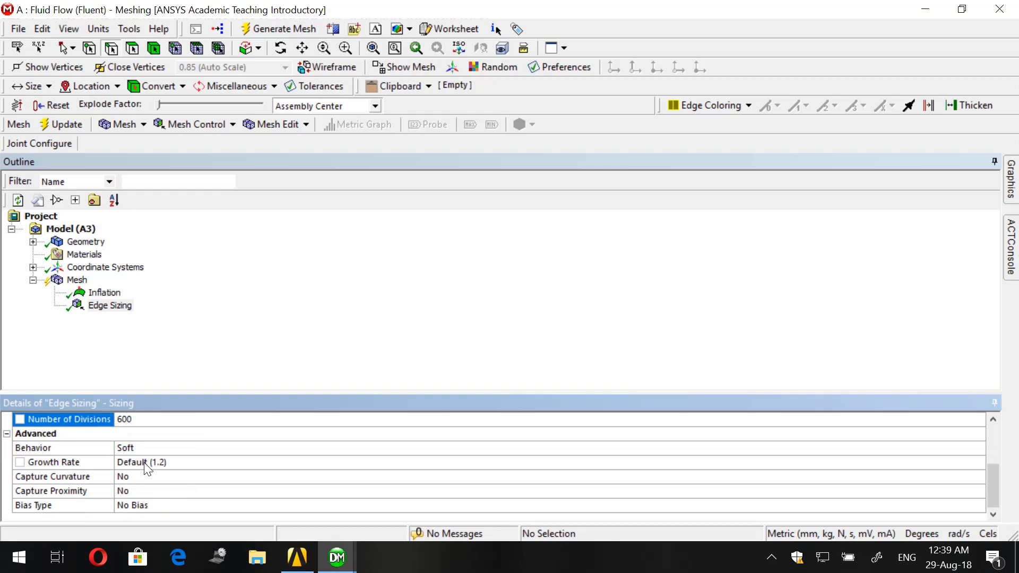
pyautogui.click(143, 503)
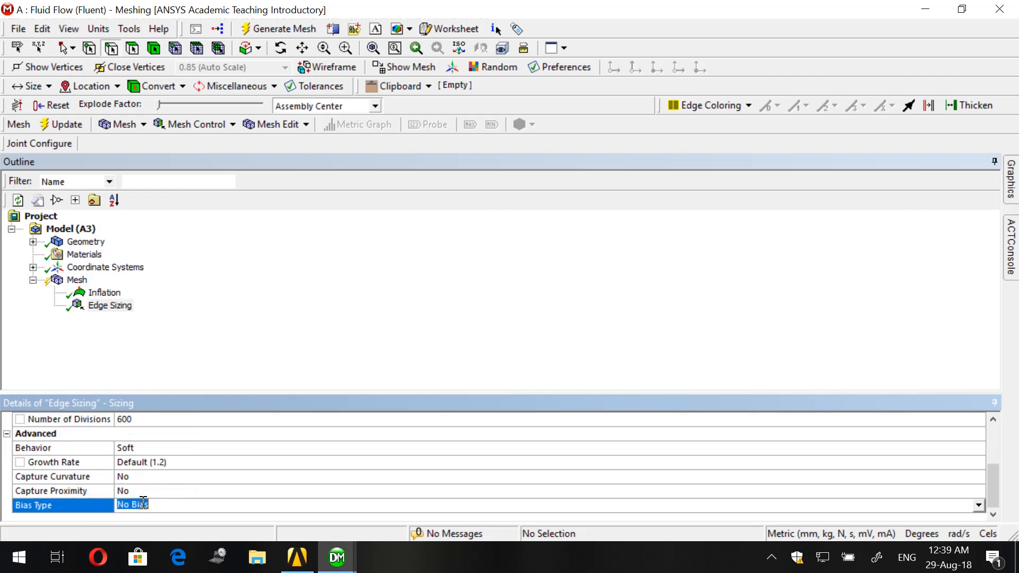
pyautogui.click(978, 505)
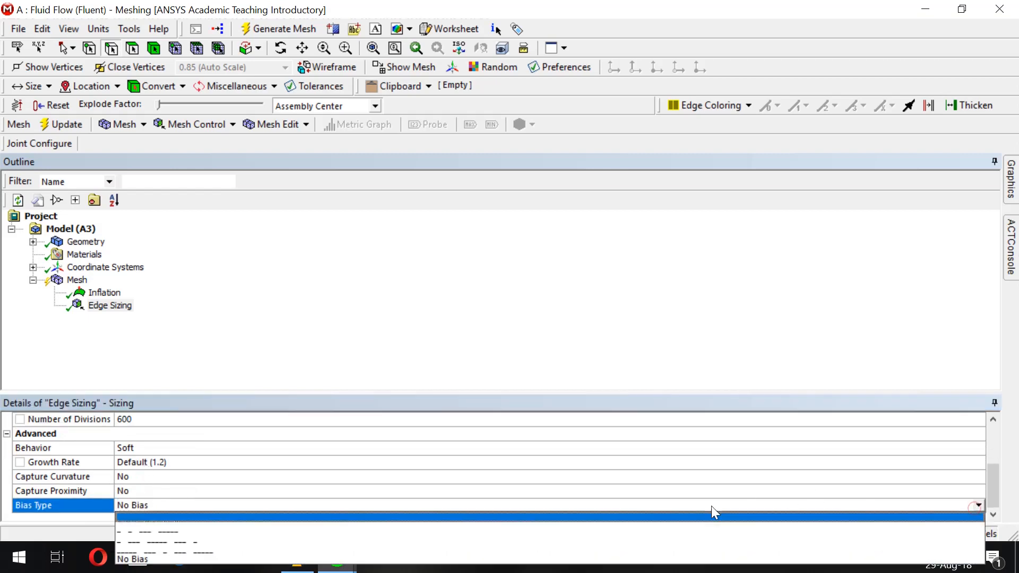
pyautogui.click(405, 518)
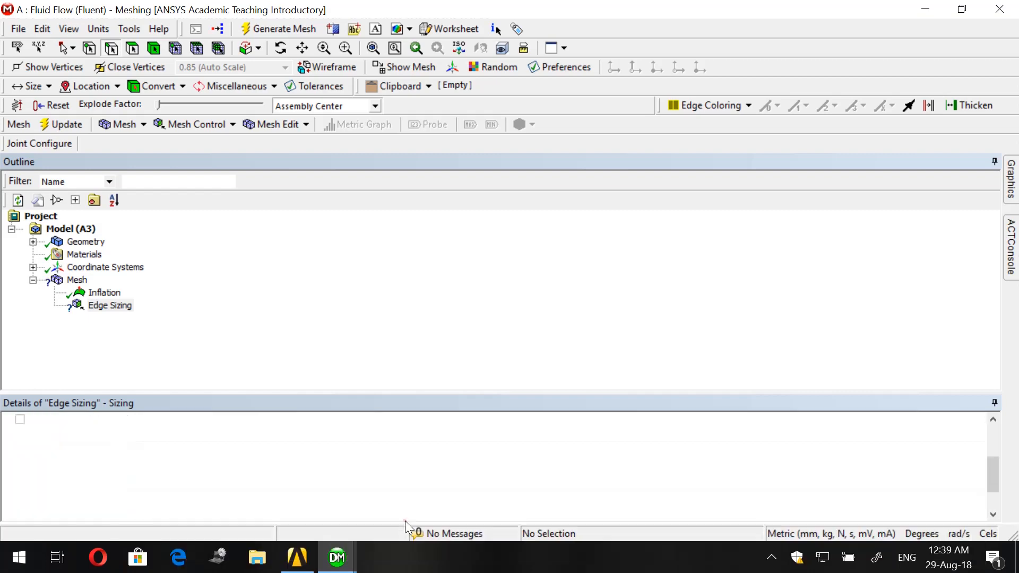
pyautogui.click(351, 492)
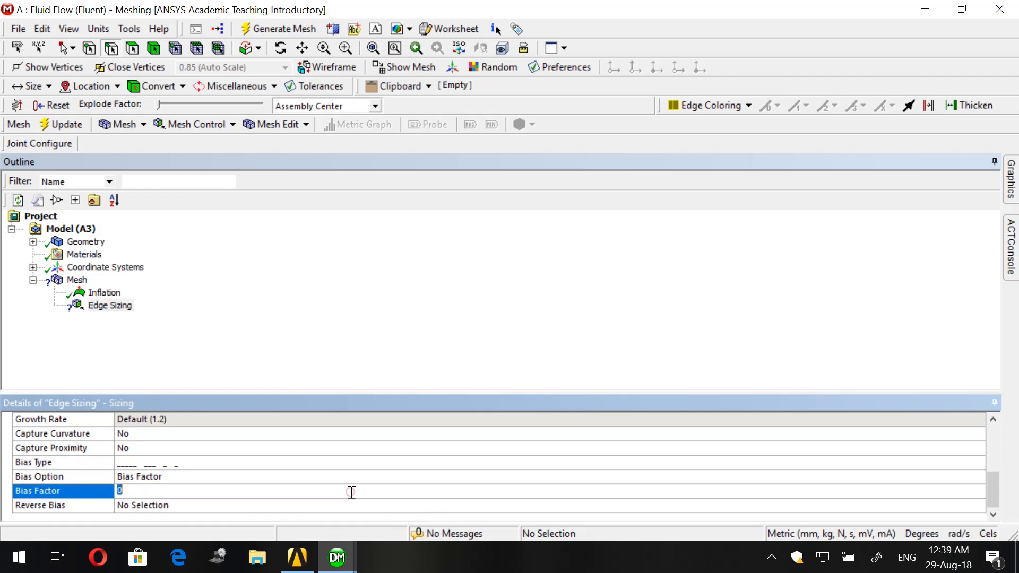
pyautogui.press('Return')
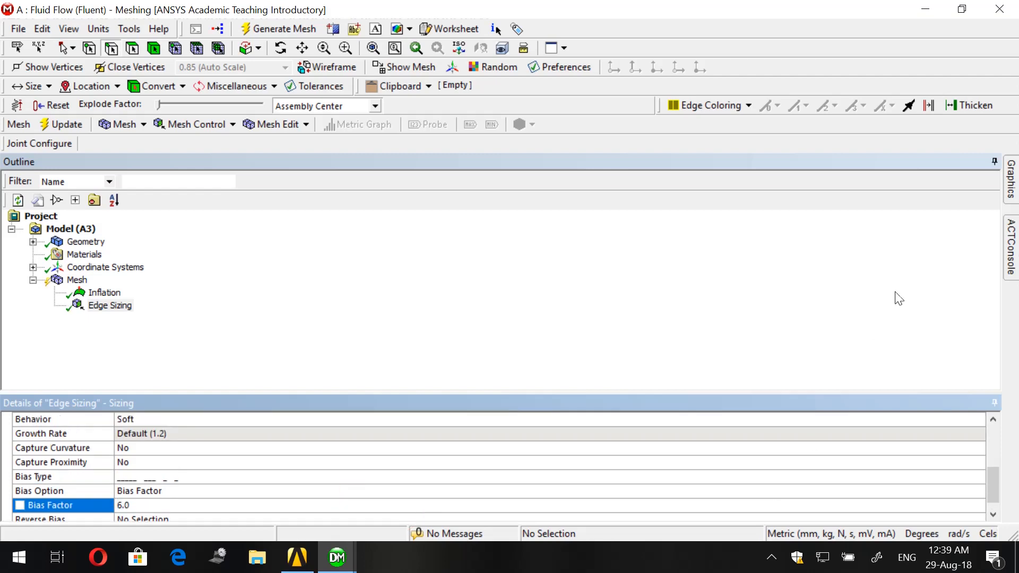
# - Examine the spacing of the divisions along the downstream split edge, from the body side to the outlet
pyautogui.click(1011, 178)
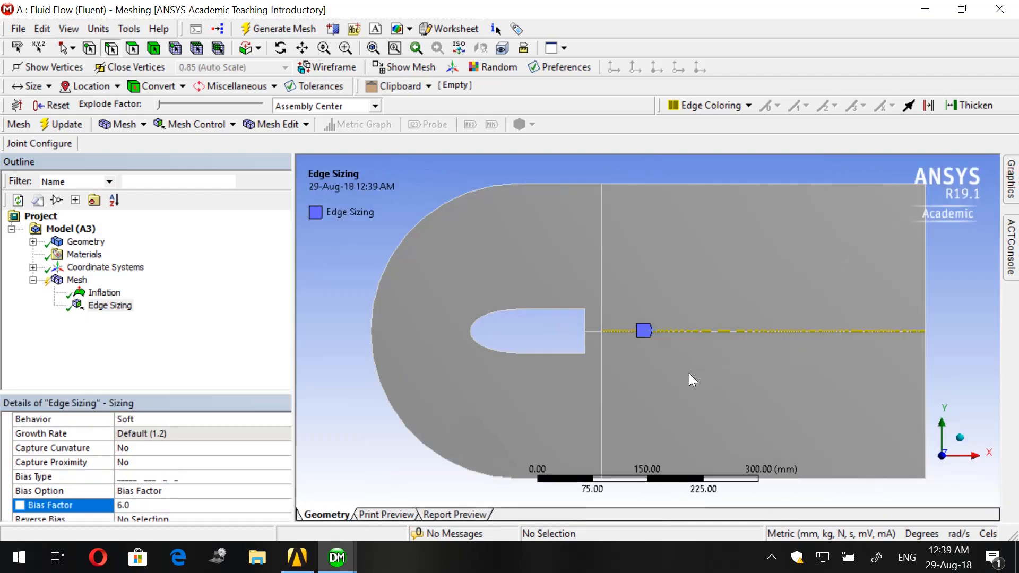
pyautogui.scroll(10, 651, 335)
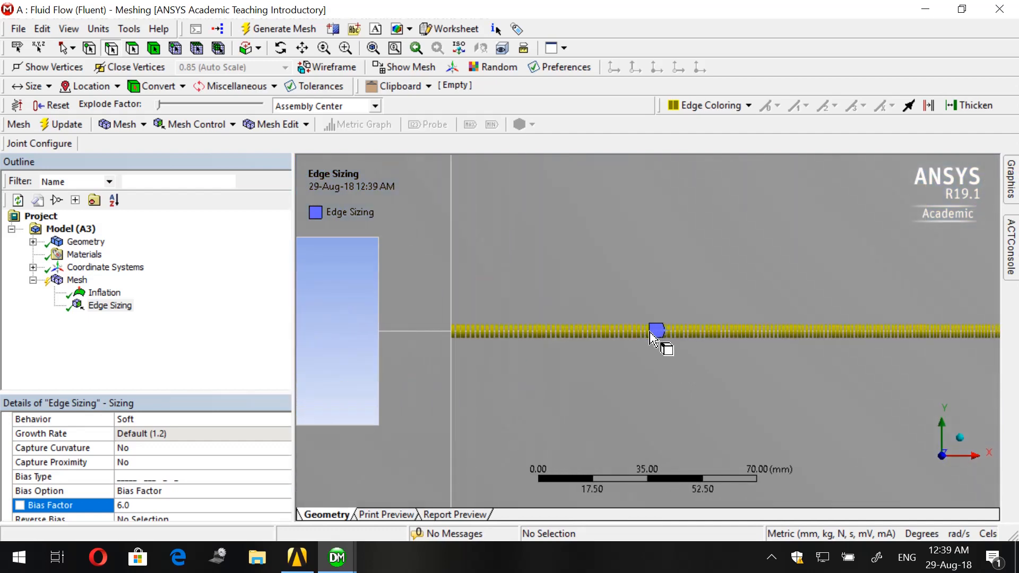
pyautogui.scroll(-8, 652, 332)
pyautogui.scroll(6, 651, 335)
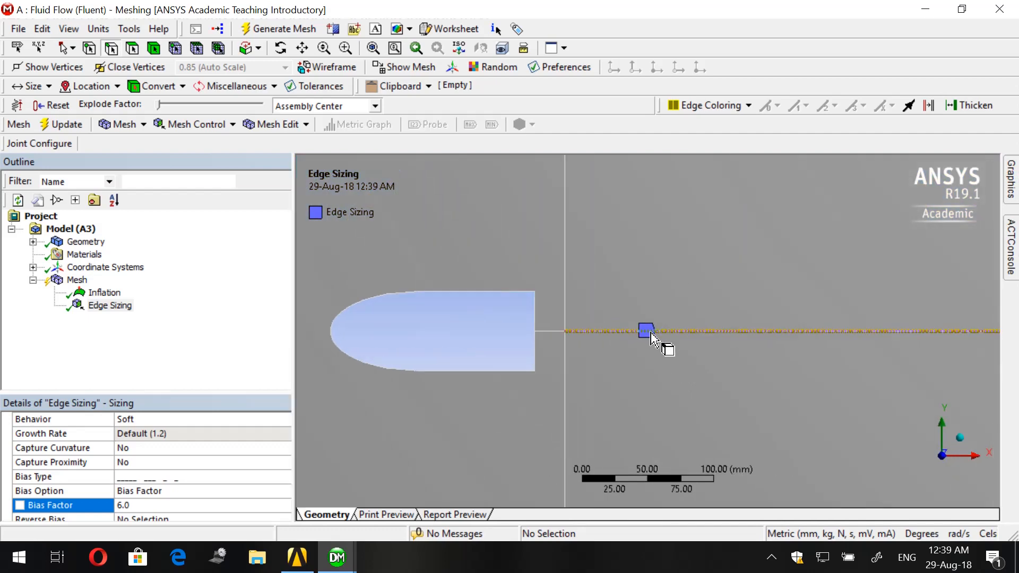
pyautogui.scroll(-3, 651, 335)
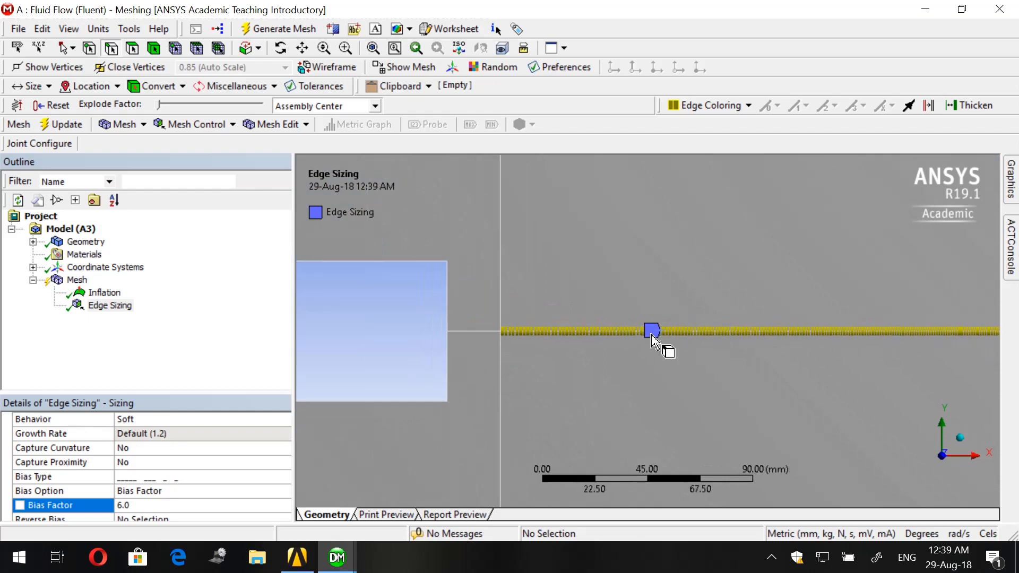
pyautogui.scroll(-5, 648, 335)
pyautogui.click(348, 48)
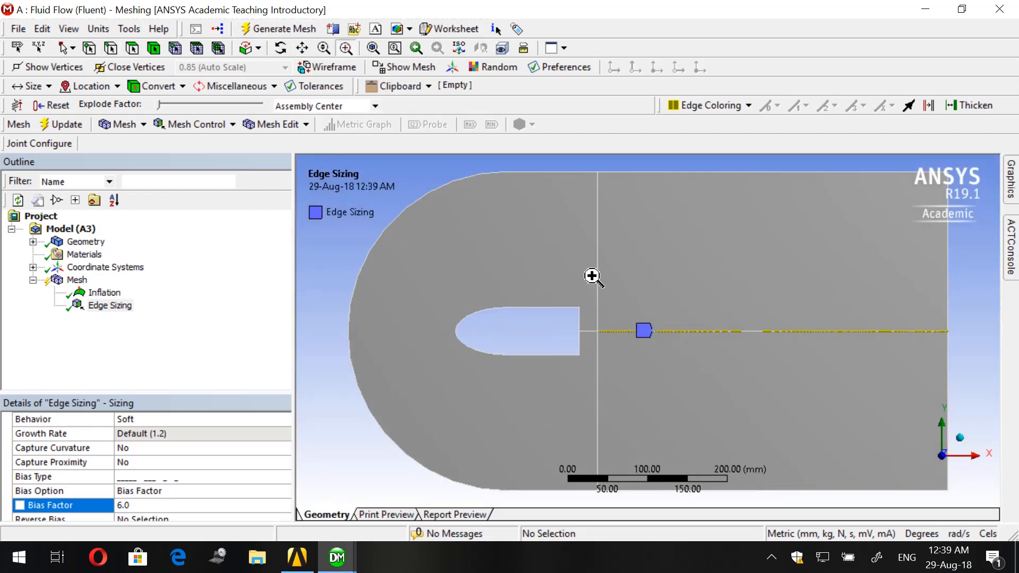
pyautogui.moveTo(570, 303); pyautogui.dragTo(962, 368)
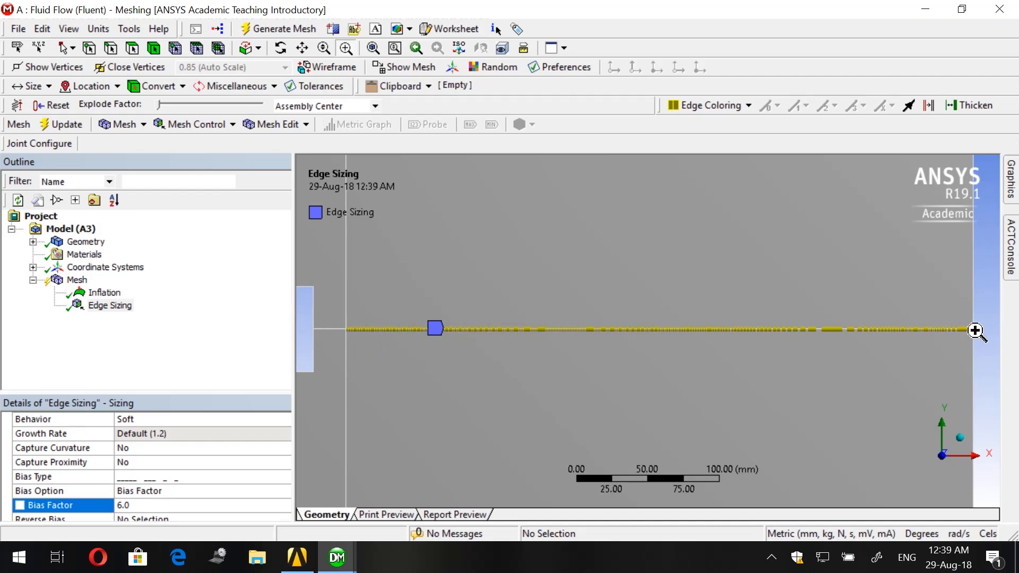
pyautogui.scroll(-2, 775, 335)
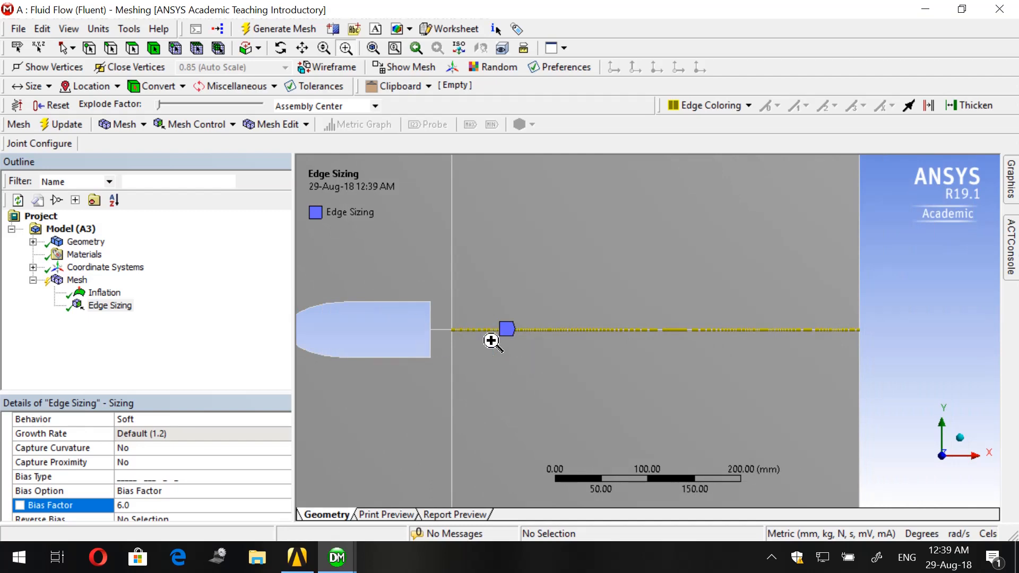
pyautogui.scroll(-1, 477, 340)
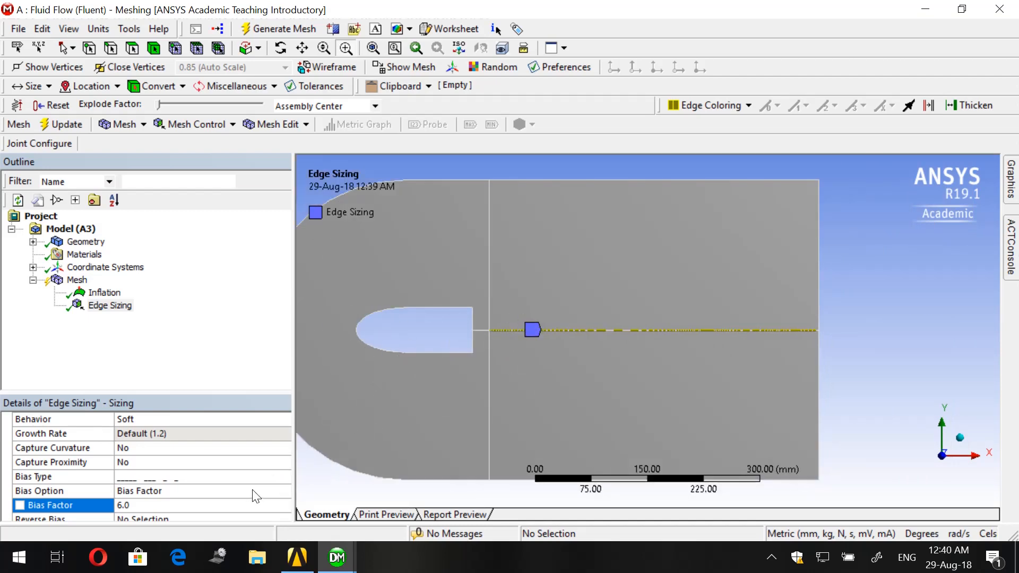
# - Pick the long-to-short bias type again for the edge sizing and open its bias factor for editing
pyautogui.scroll(-1, 256, 495)
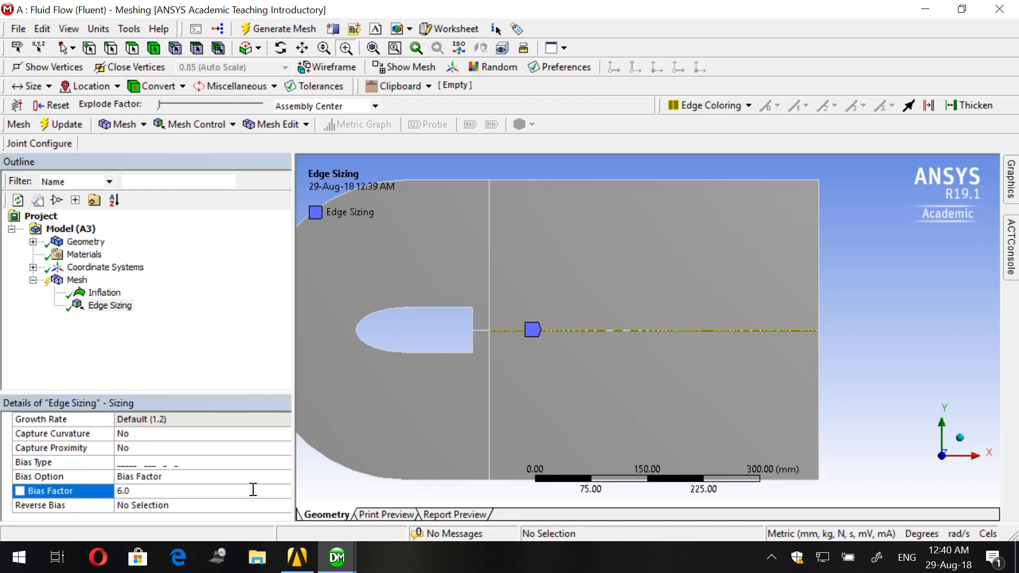
pyautogui.click(203, 464)
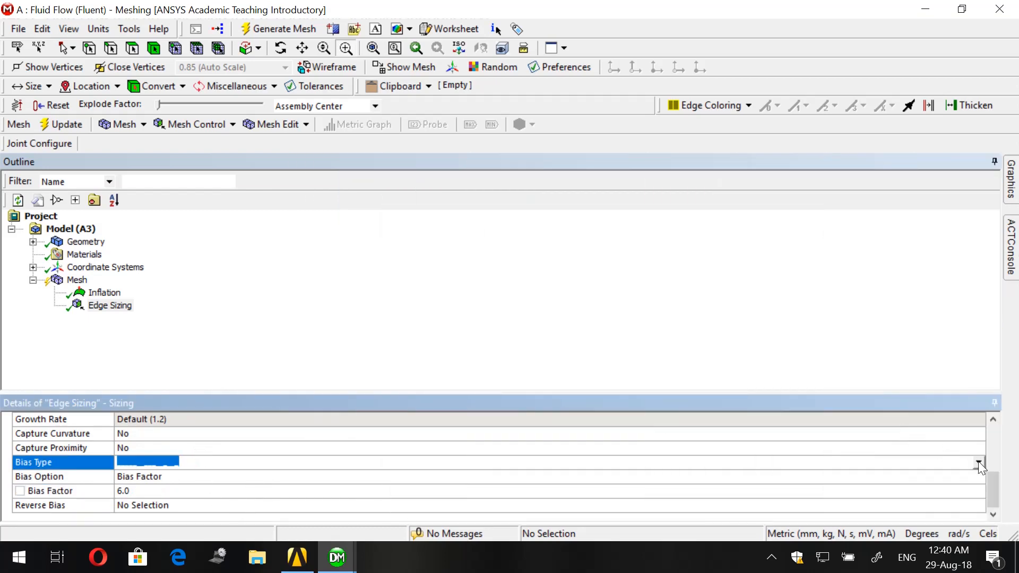
pyautogui.click(978, 462)
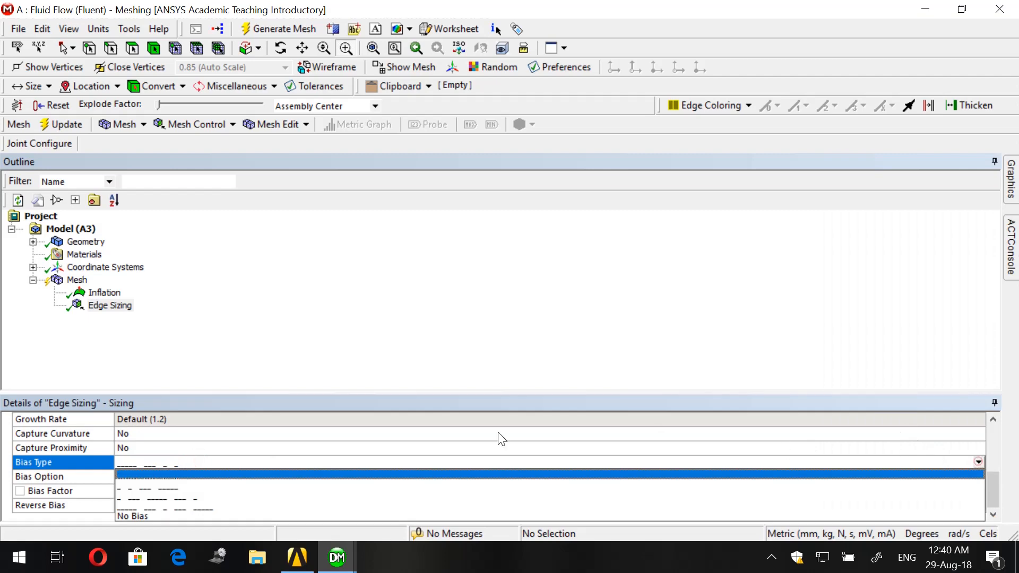
pyautogui.click(298, 473)
pyautogui.click(212, 489)
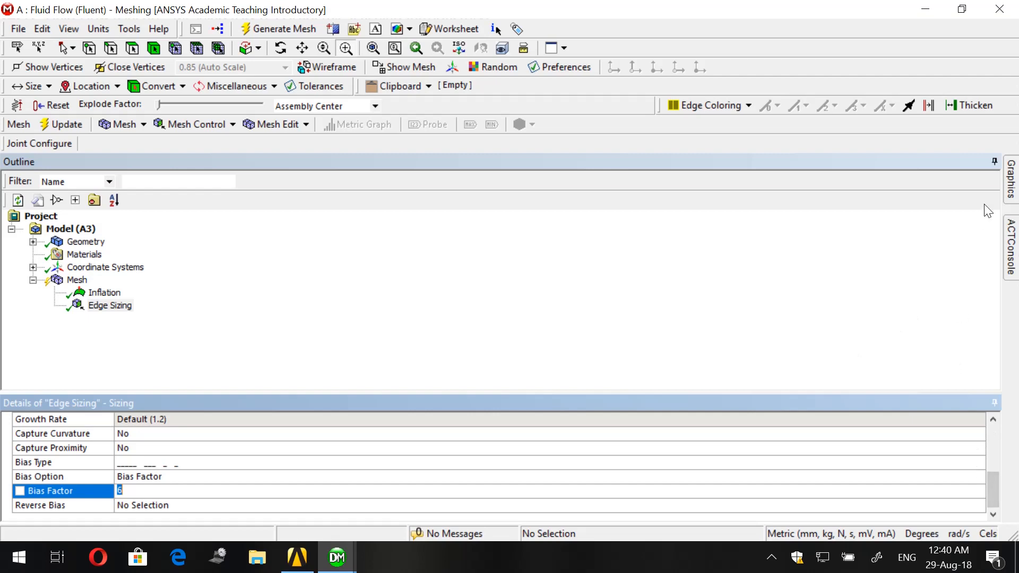
# - Generate the mesh of the whole fluid domain with the inflation and edge sizing controls applied
pyautogui.moveTo(1011, 189)
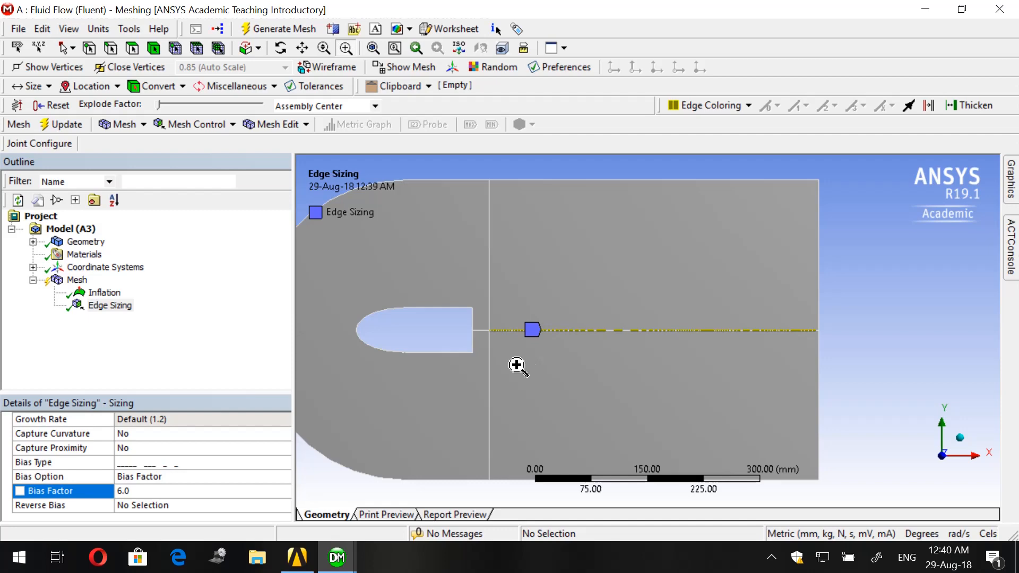
pyautogui.scroll(-2, 522, 352)
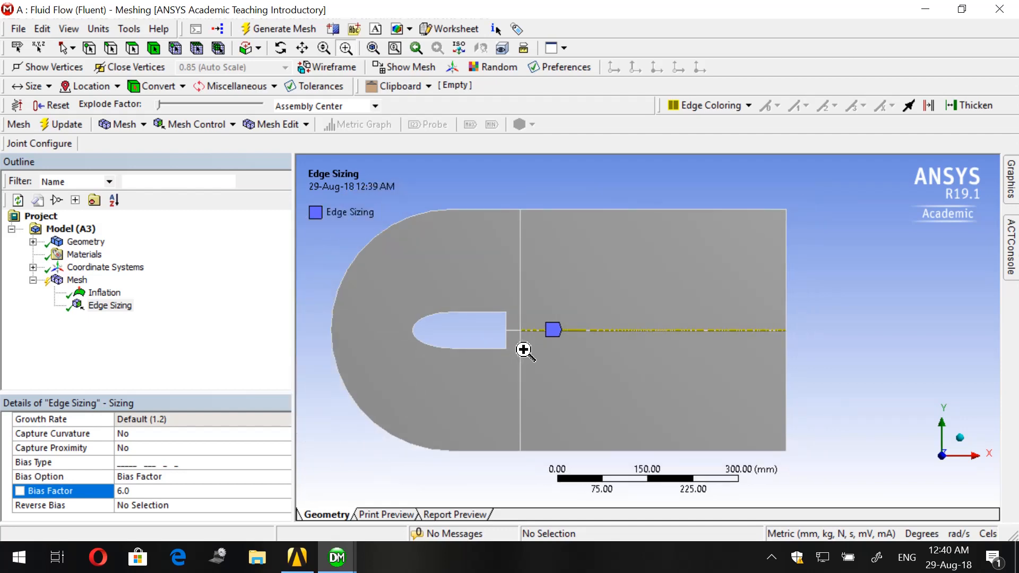
pyautogui.scroll(2, 525, 350)
pyautogui.scroll(-1, 525, 350)
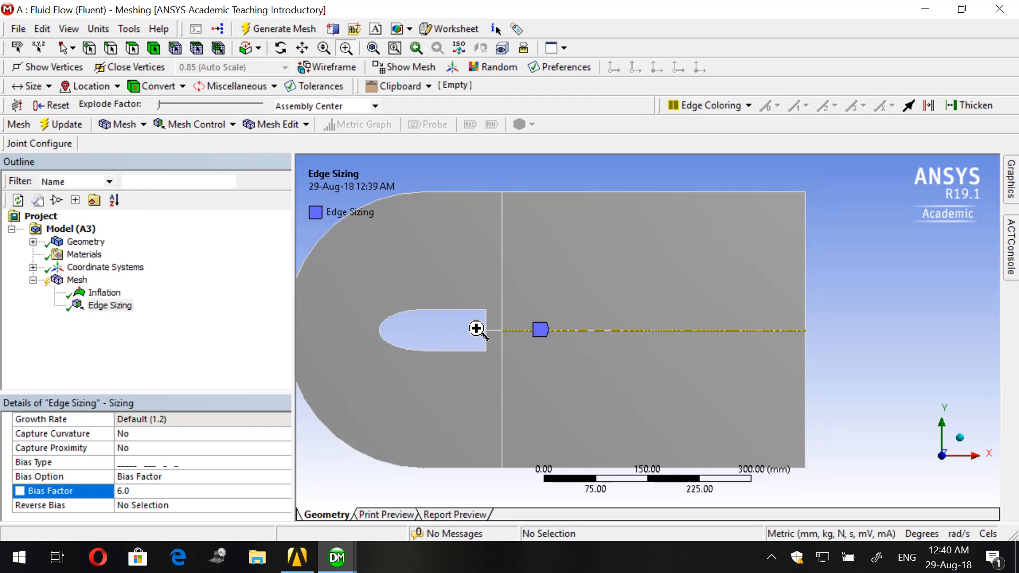
pyautogui.scroll(-1, 439, 348)
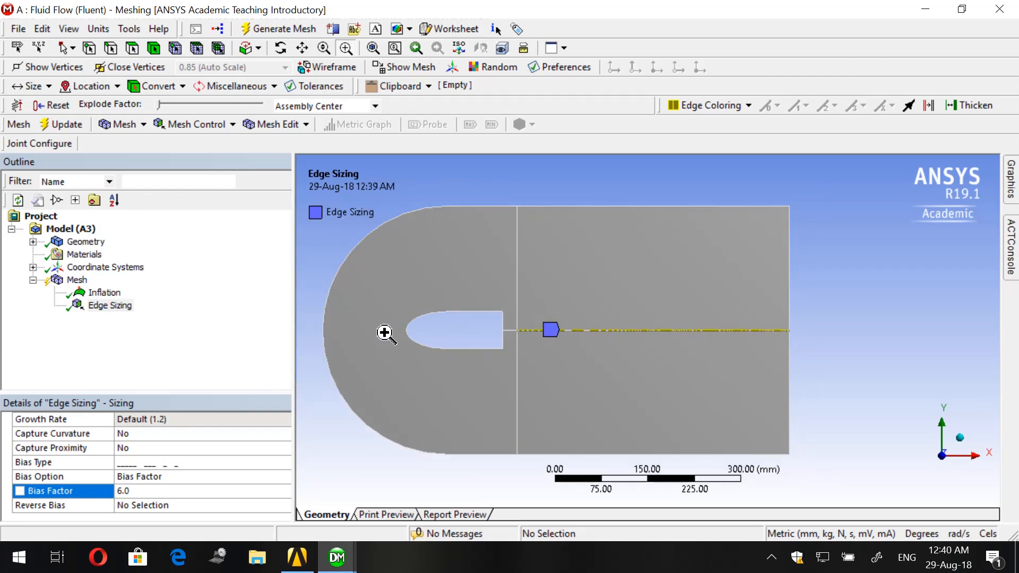
pyautogui.click(77, 280)
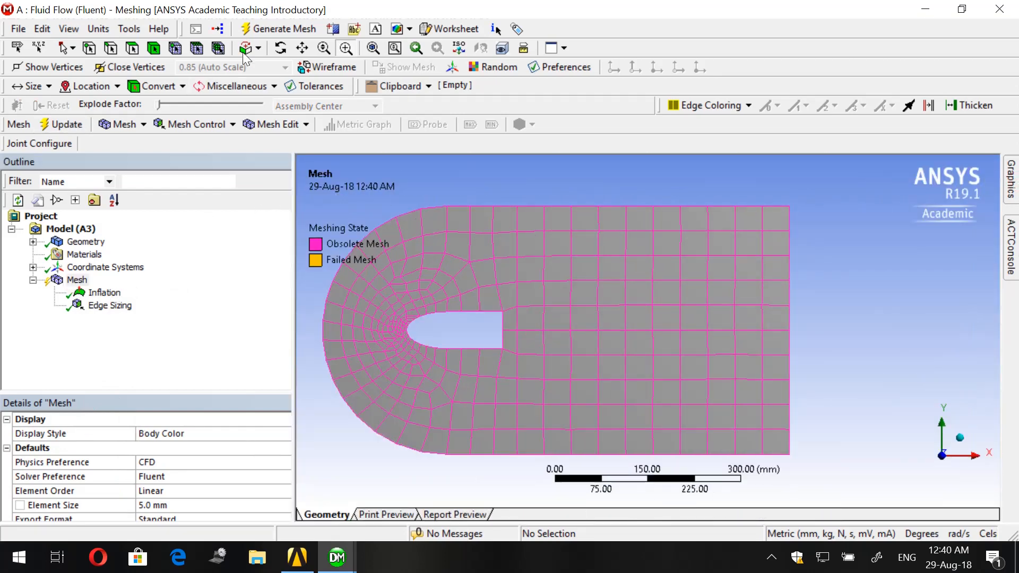
pyautogui.click(280, 29)
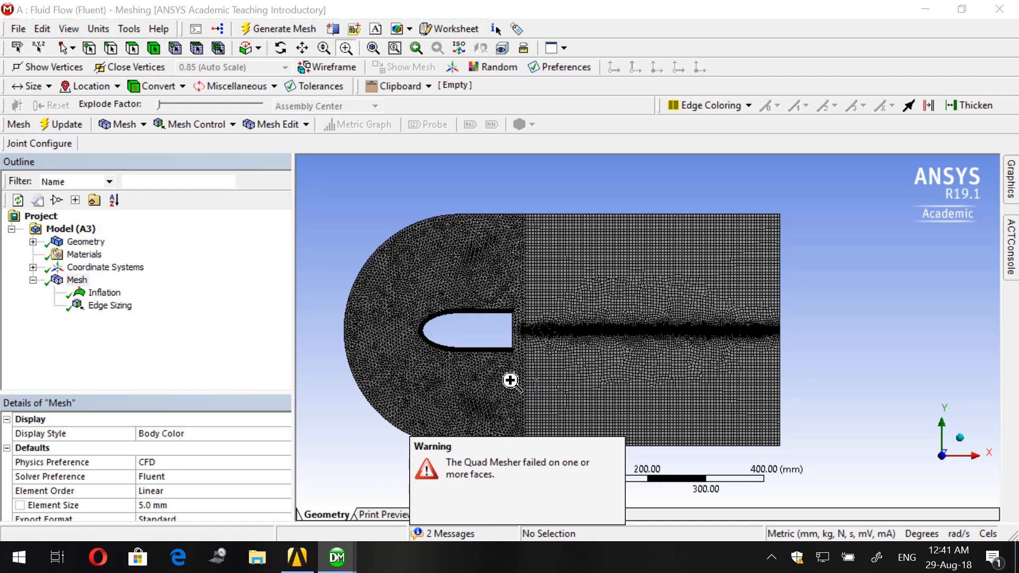
# - Examine the generated mesh in the wake behind the body and the inflation layers around its elliptical nose
pyautogui.scroll(-2, 510, 381)
pyautogui.scroll(3, 519, 394)
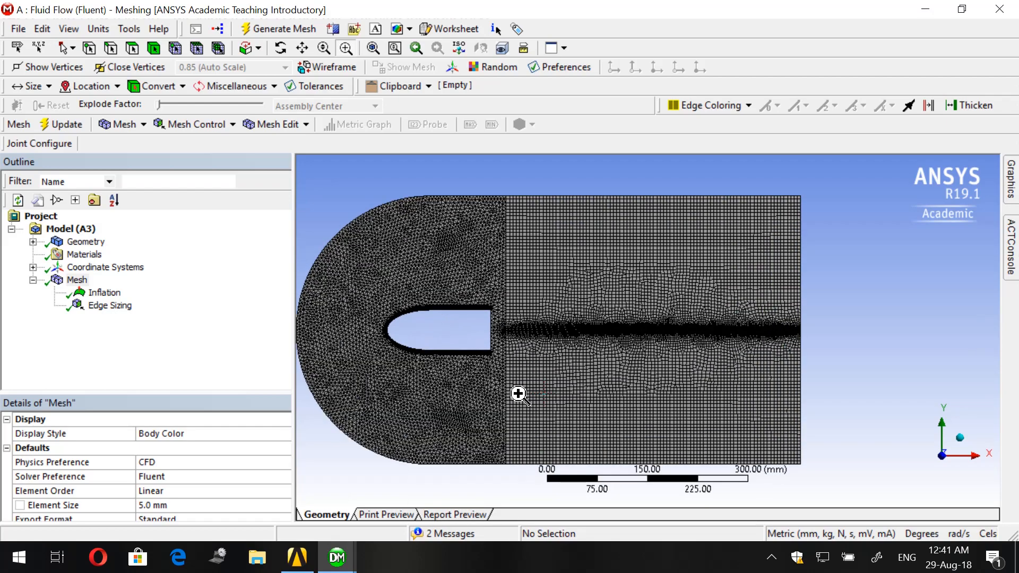
pyautogui.scroll(-1, 339, 351)
pyautogui.scroll(2, 355, 348)
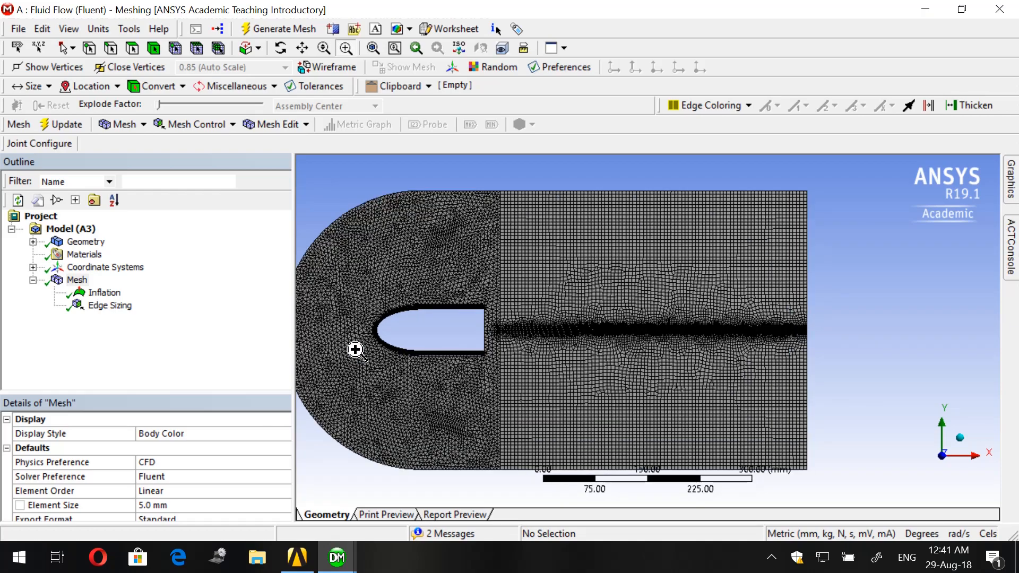
pyautogui.scroll(2, 355, 349)
pyautogui.scroll(-3, 355, 350)
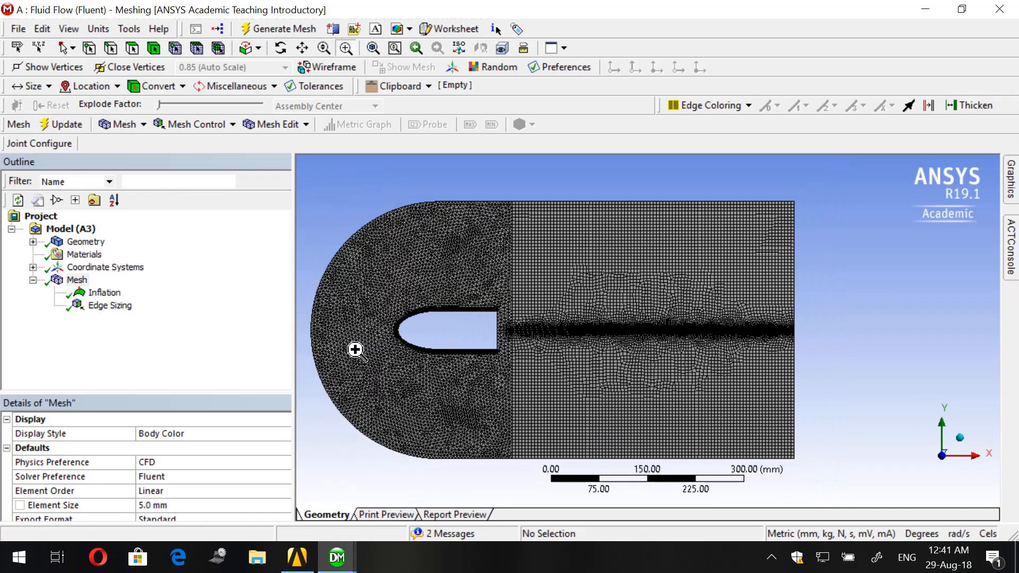
pyautogui.moveTo(350, 289); pyautogui.dragTo(837, 387)
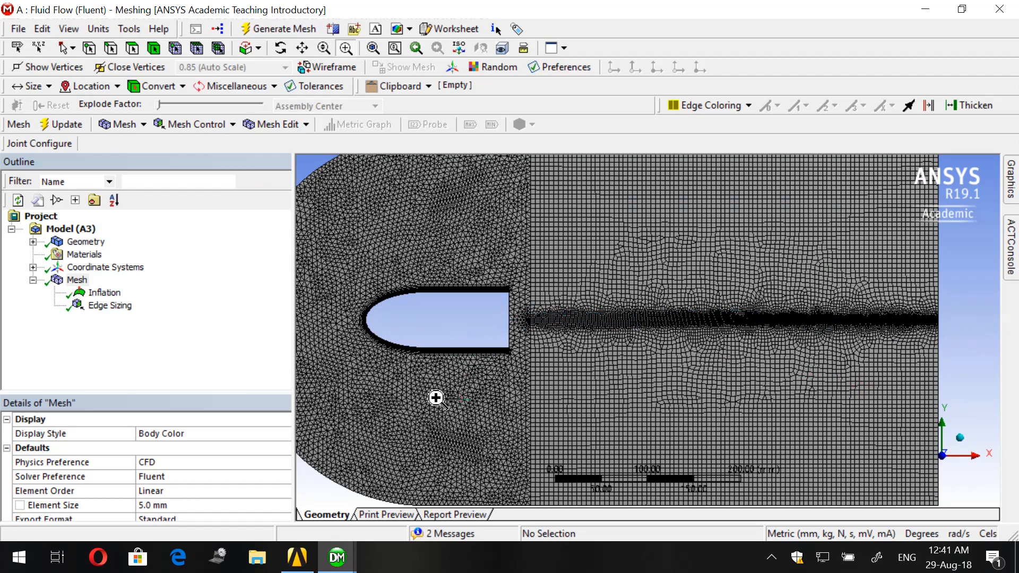
pyautogui.scroll(2, 438, 403)
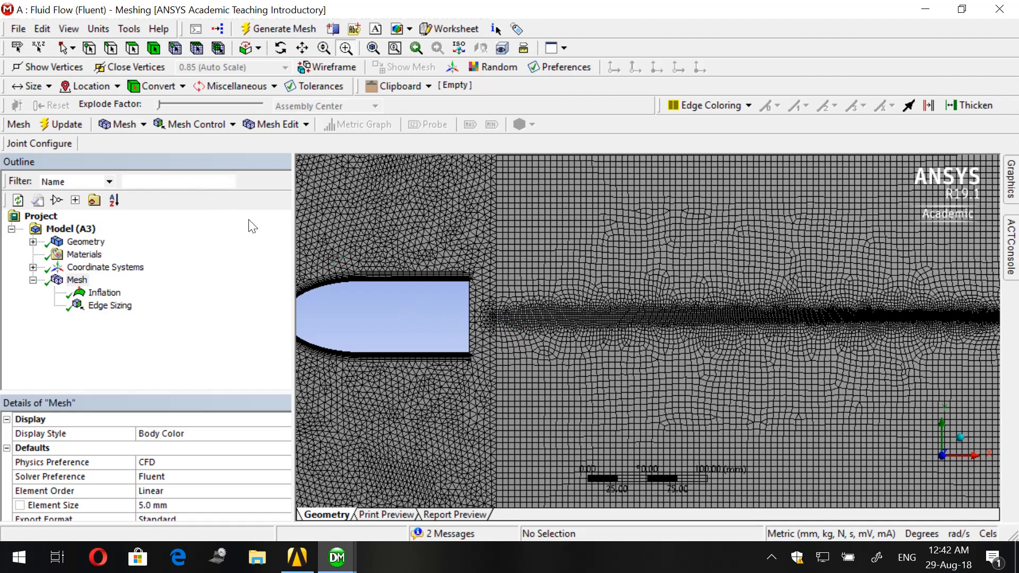
pyautogui.scroll(-3, 443, 325)
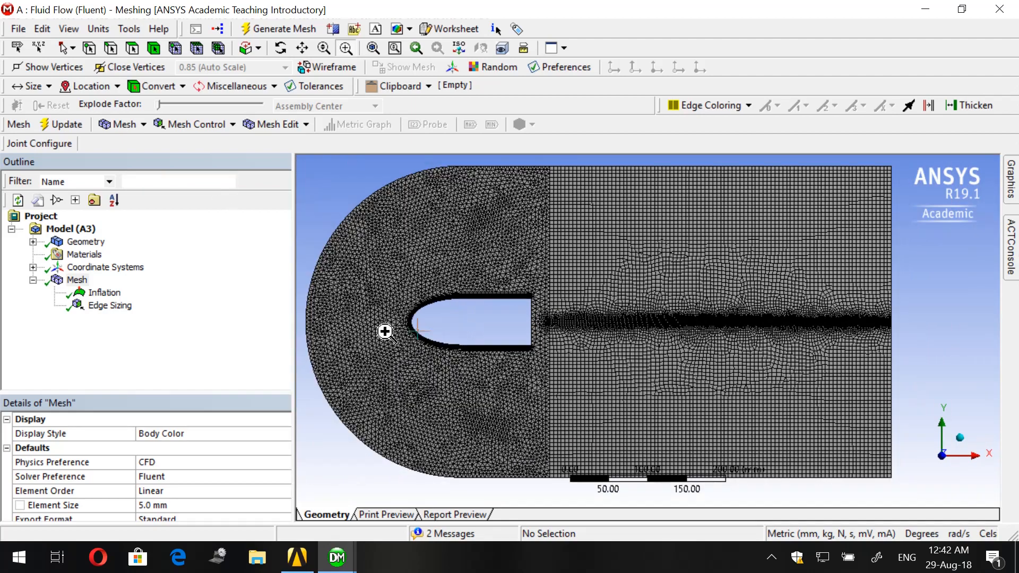
pyautogui.moveTo(318, 262); pyautogui.dragTo(610, 403)
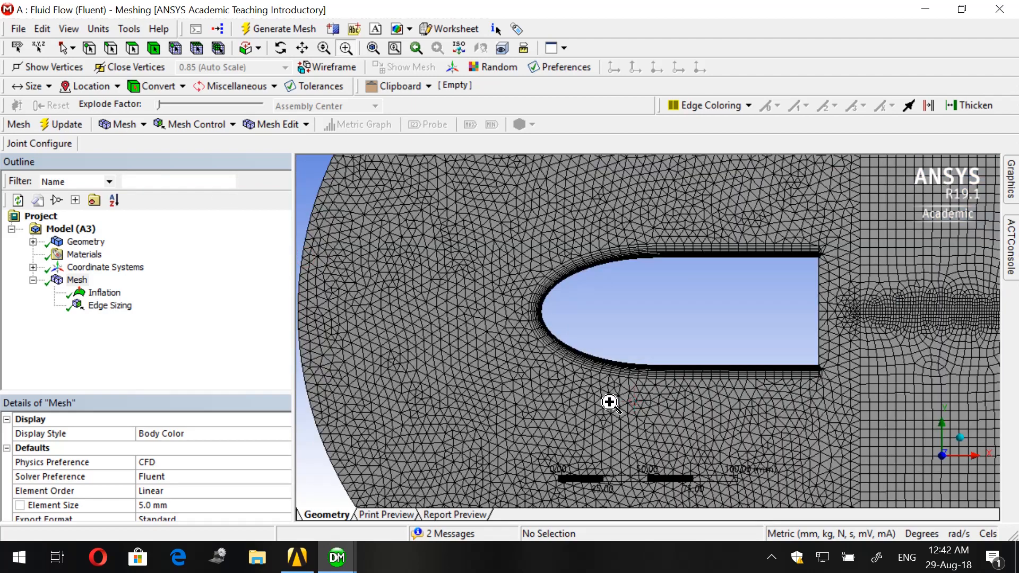
pyautogui.scroll(2, 636, 266)
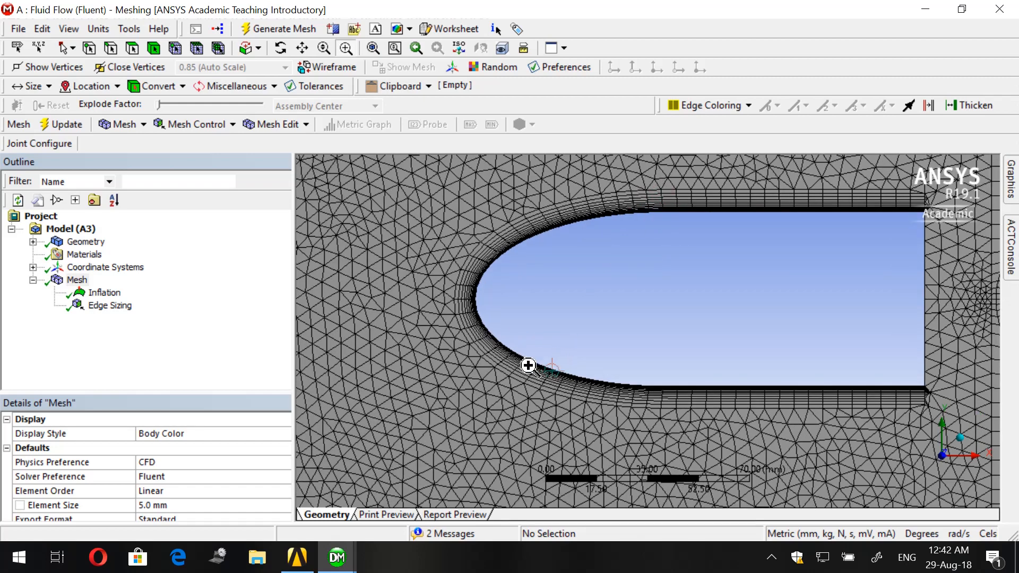
# - Examine the inflation layers up close along the lower side of the body's elliptical nose
pyautogui.scroll(2, 520, 385)
pyautogui.scroll(-2, 519, 384)
pyautogui.scroll(3, 519, 385)
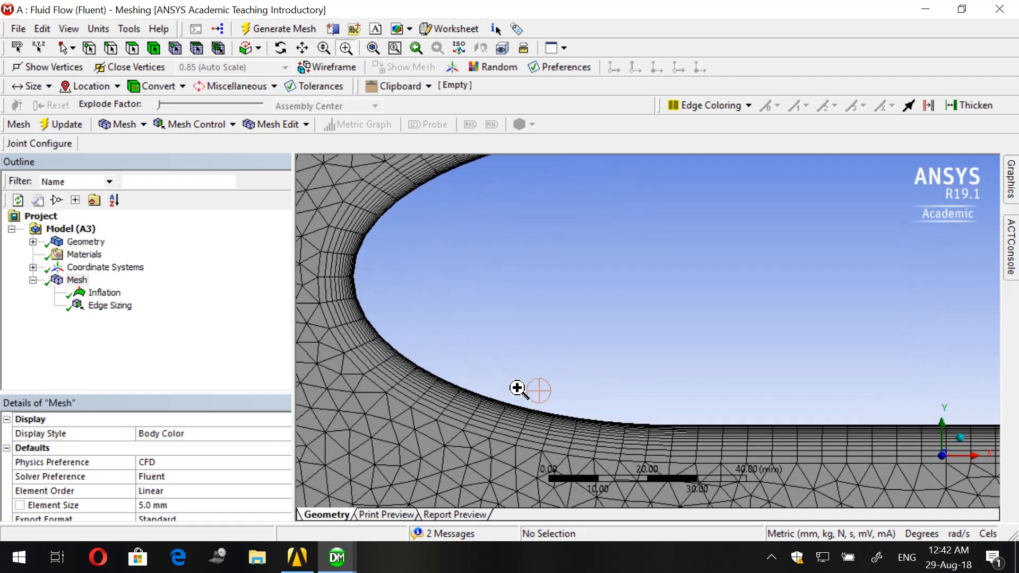
pyautogui.scroll(1, 468, 418)
pyautogui.scroll(1, 428, 453)
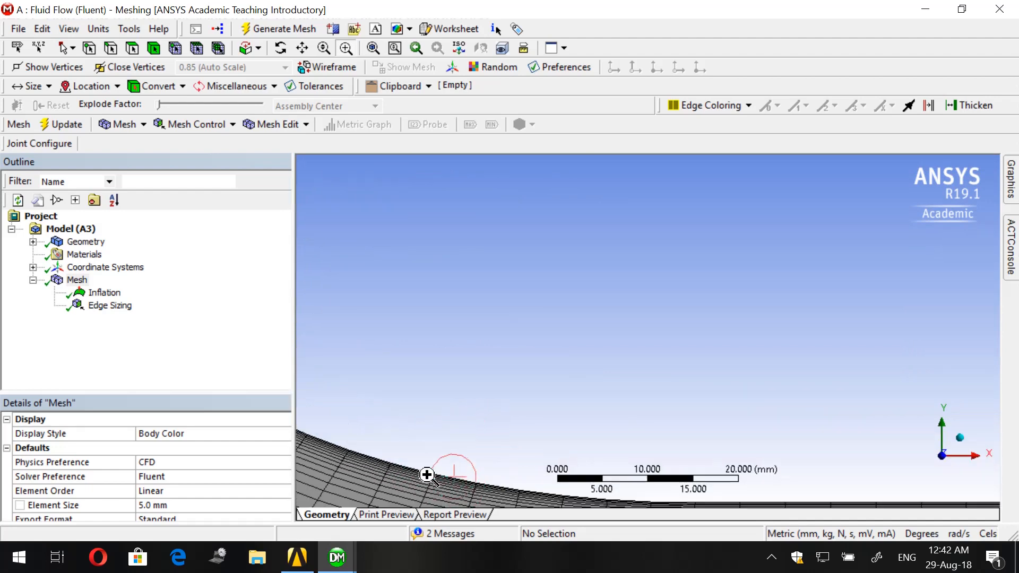
pyautogui.scroll(-1, 428, 476)
pyautogui.scroll(1, 426, 469)
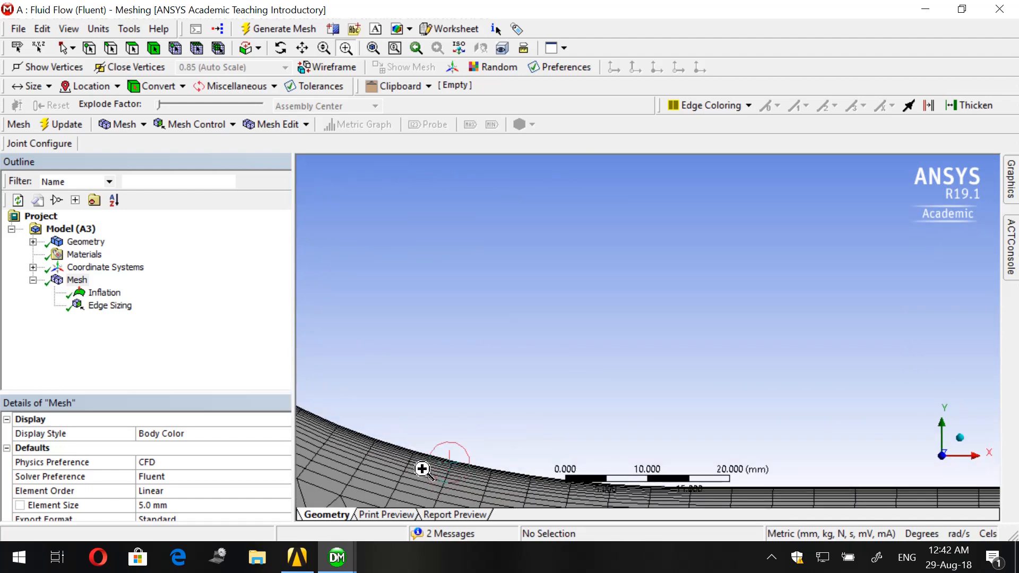
pyautogui.scroll(-1, 439, 468)
pyautogui.scroll(-2, 445, 449)
pyautogui.moveTo(471, 391); pyautogui.dragTo(592, 483)
pyautogui.scroll(1, 561, 236)
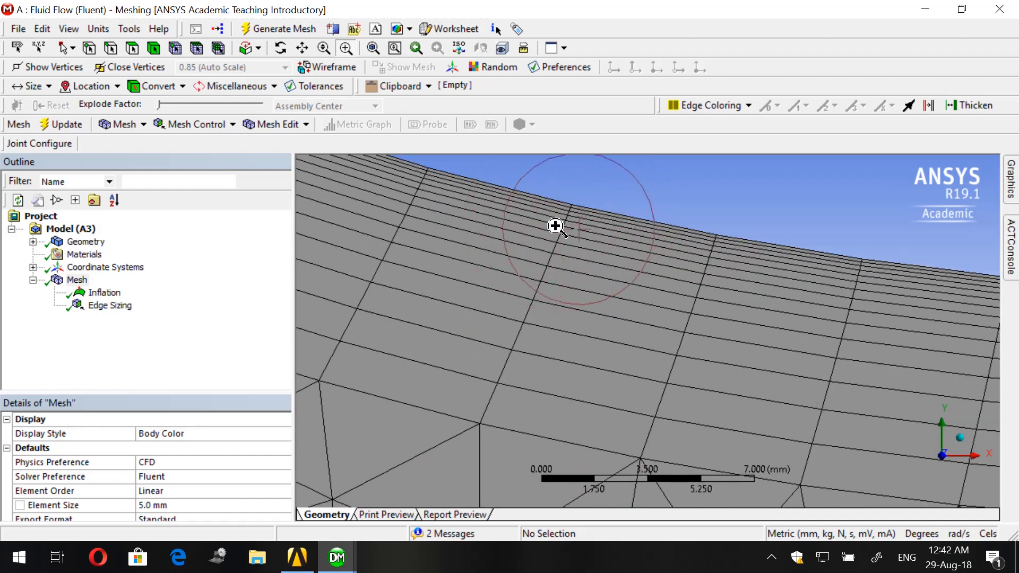
pyautogui.scroll(-1, 540, 216)
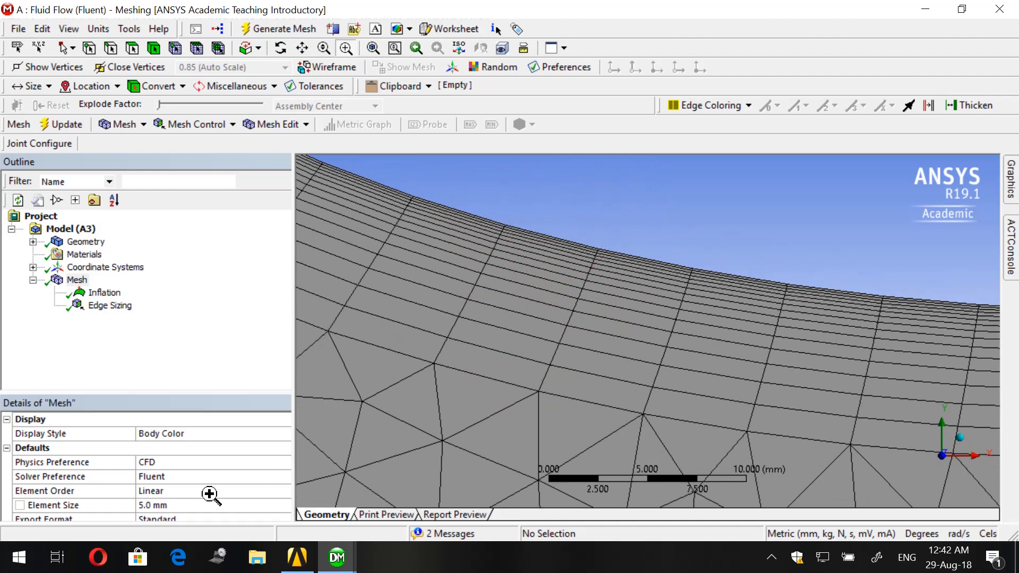
pyautogui.scroll(-2, 208, 495)
# - Review the inflation control's maximum layers and growth rate, and the existing edge sizing's number of divisions
pyautogui.click(103, 295)
pyautogui.scroll(-2, 136, 479)
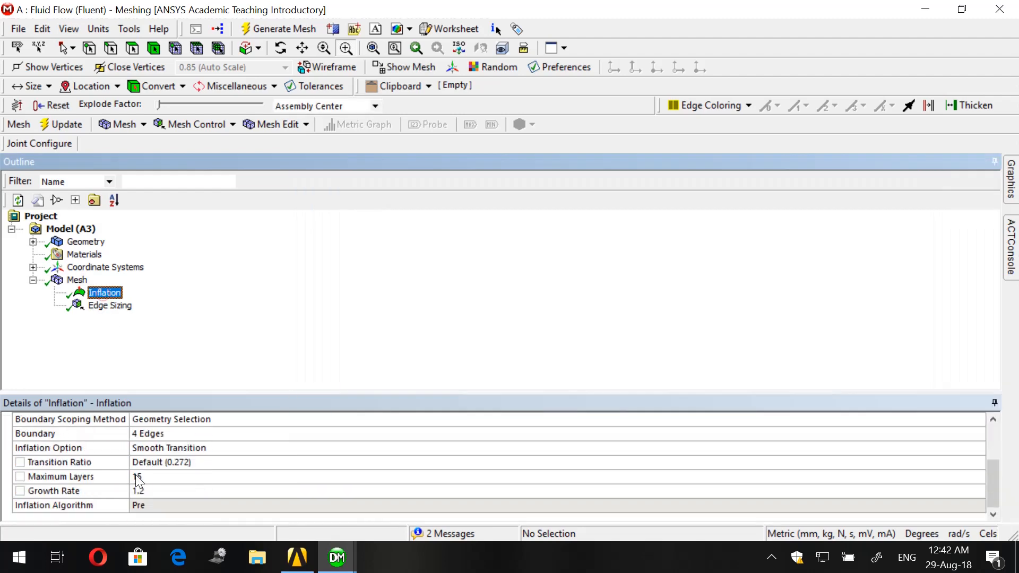
pyautogui.click(143, 476)
pyautogui.click(149, 493)
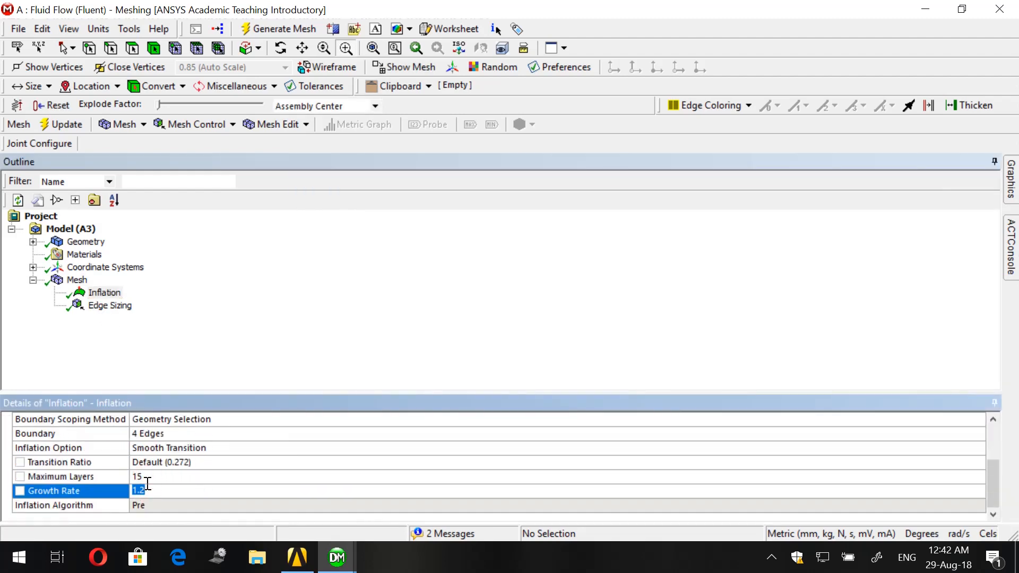
pyautogui.scroll(2, 147, 483)
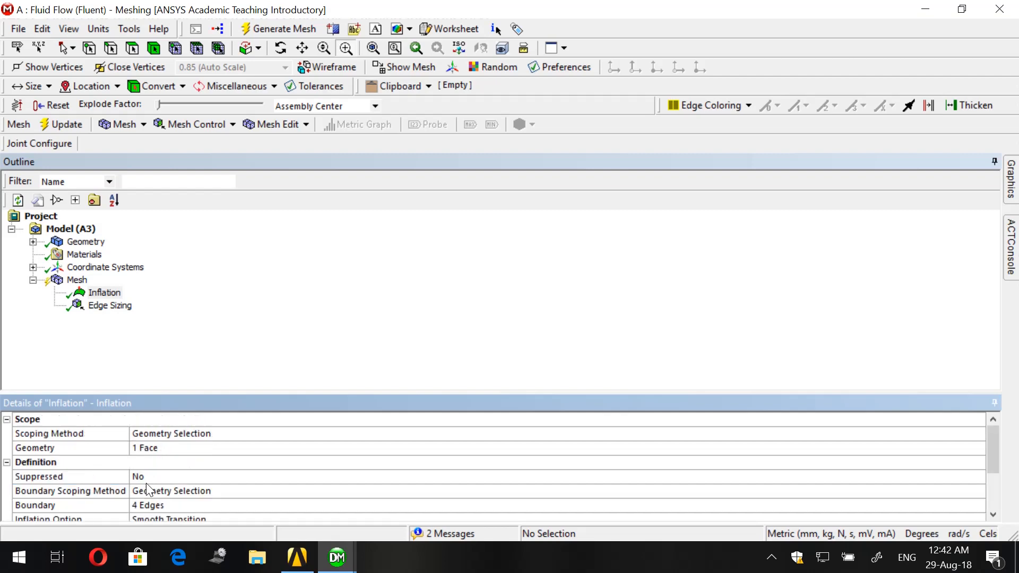
pyautogui.click(100, 308)
pyautogui.scroll(-1, 150, 484)
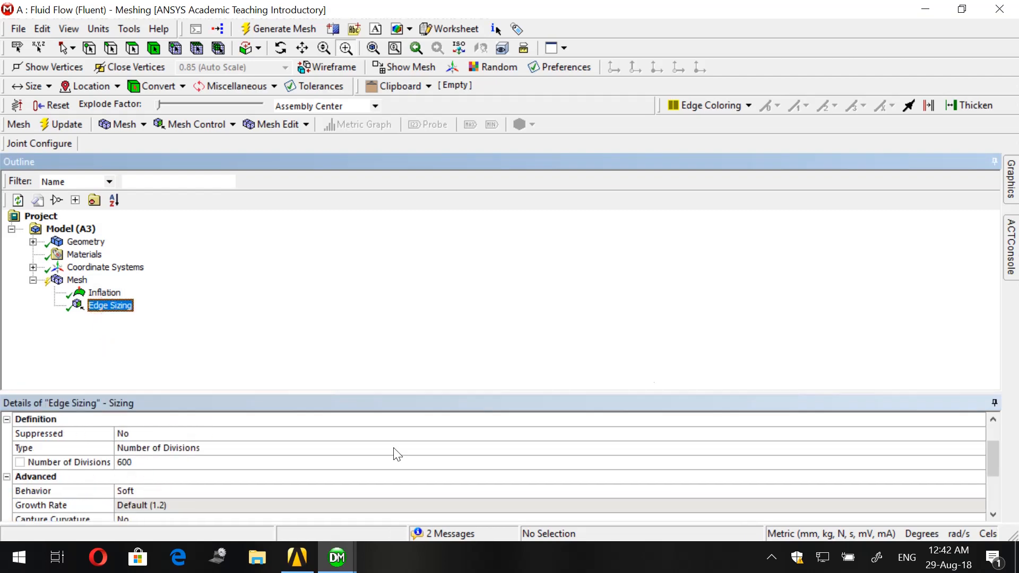
# - Add a sizing control to the short horizontal edge between the body's flat rear and the vertical split line
pyautogui.click(1013, 196)
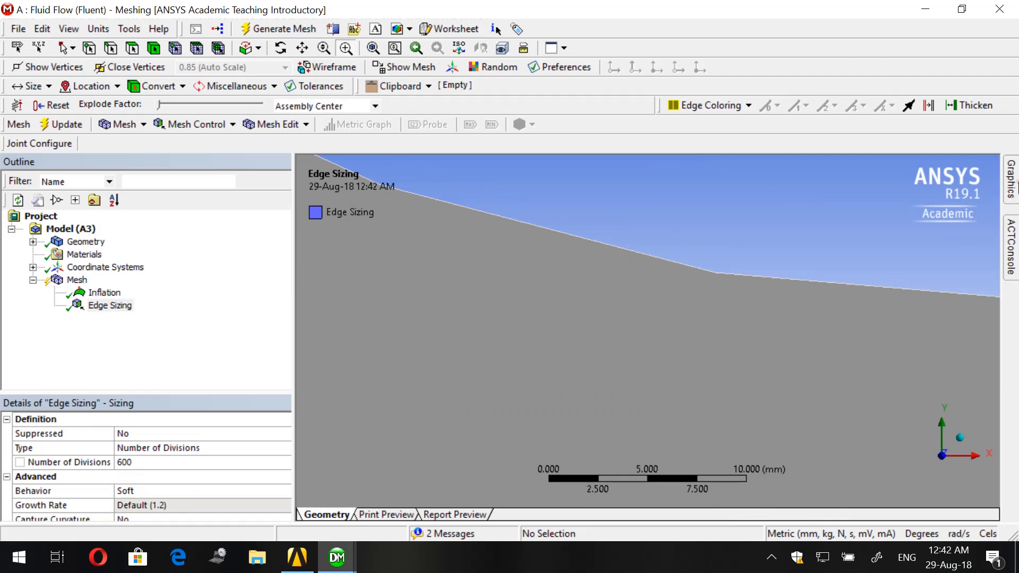
pyautogui.scroll(-10, 767, 234)
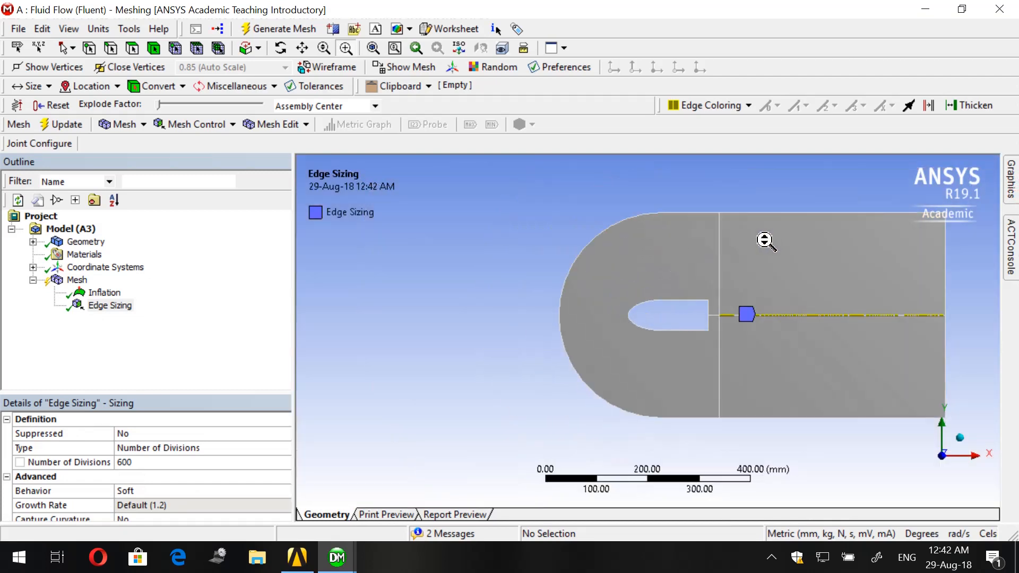
pyautogui.scroll(1, 754, 250)
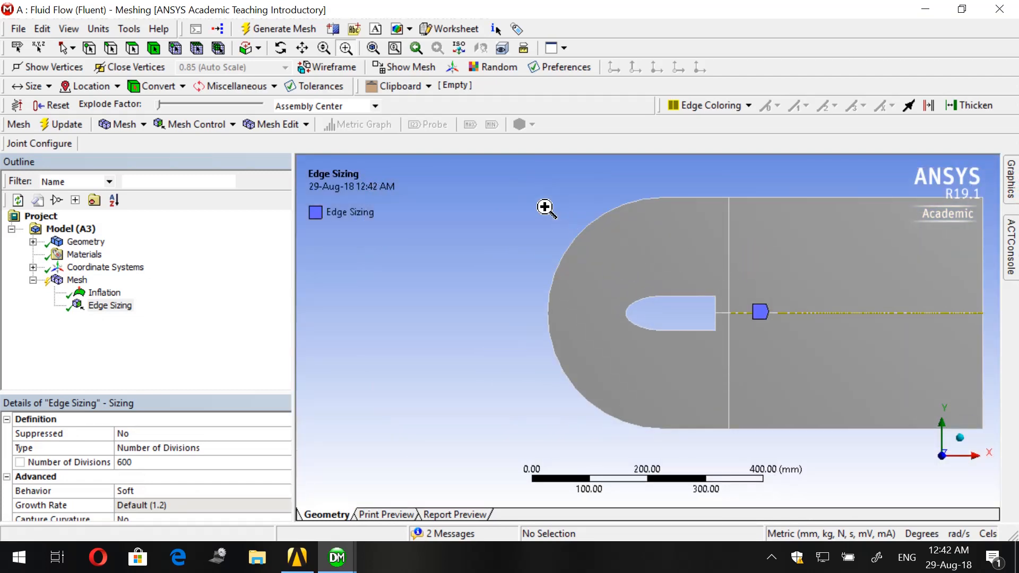
pyautogui.moveTo(521, 190); pyautogui.dragTo(980, 457)
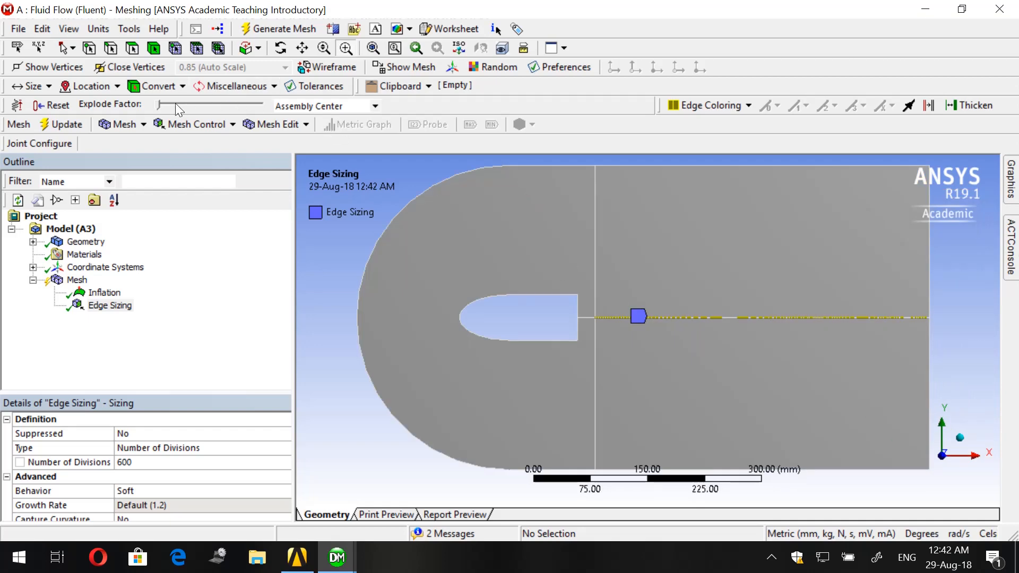
pyautogui.click(202, 124)
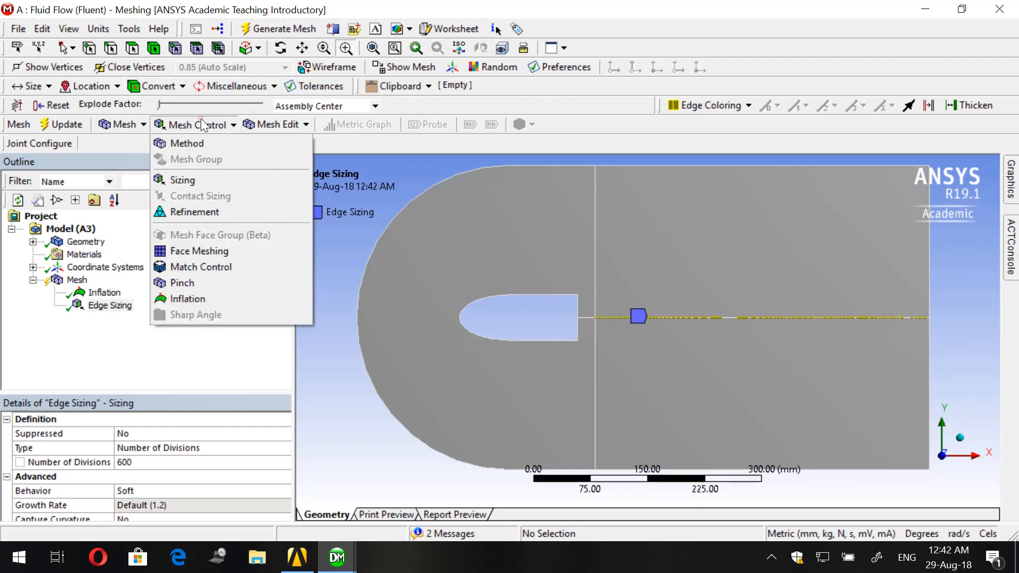
pyautogui.click(205, 180)
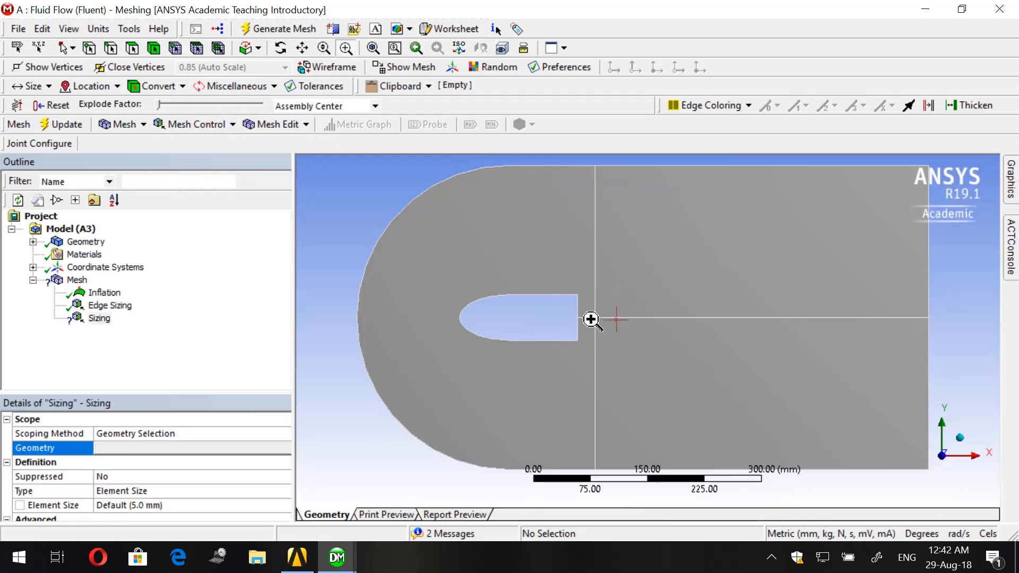
pyautogui.click(111, 48)
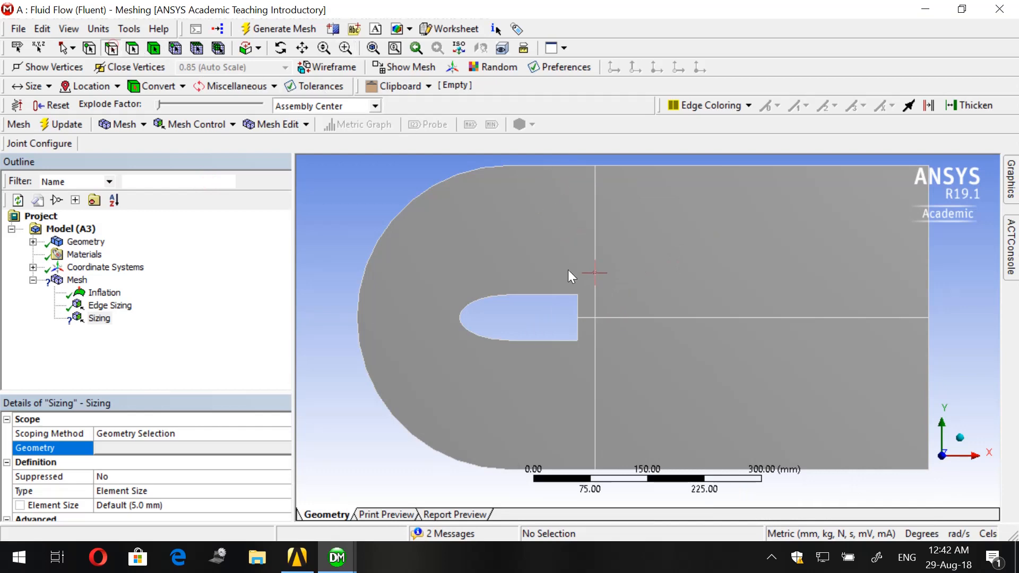
pyautogui.click(586, 320)
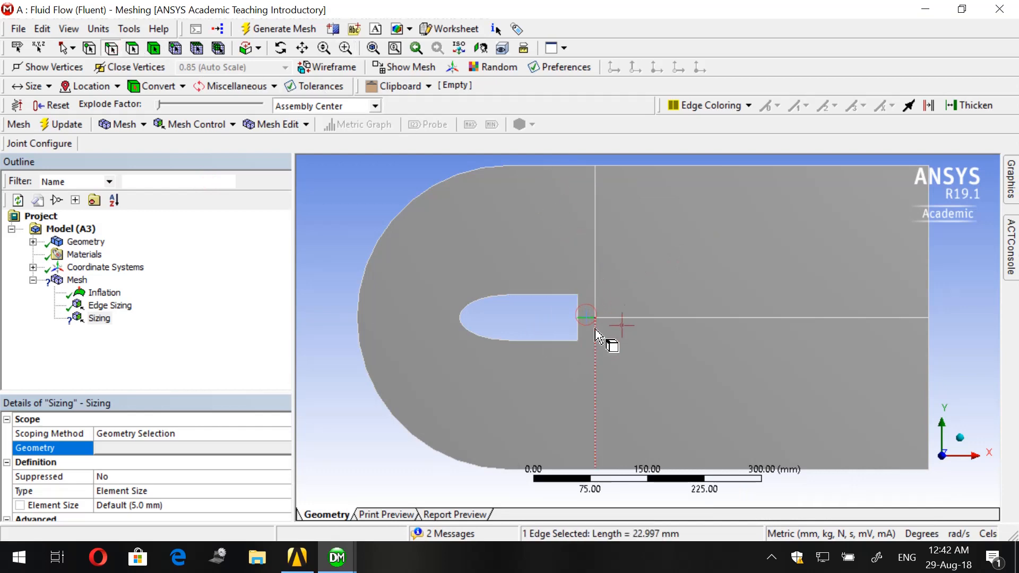
pyautogui.click(144, 448)
pyautogui.click(139, 450)
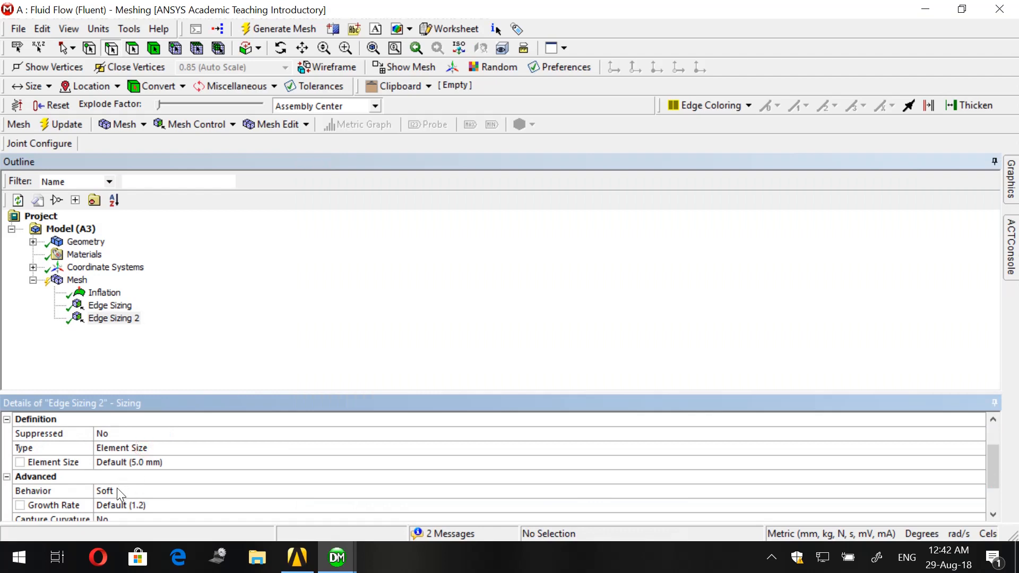
# - Define the new edge sizing by Number of Divisions and set it to 100
pyautogui.scroll(-1, 149, 485)
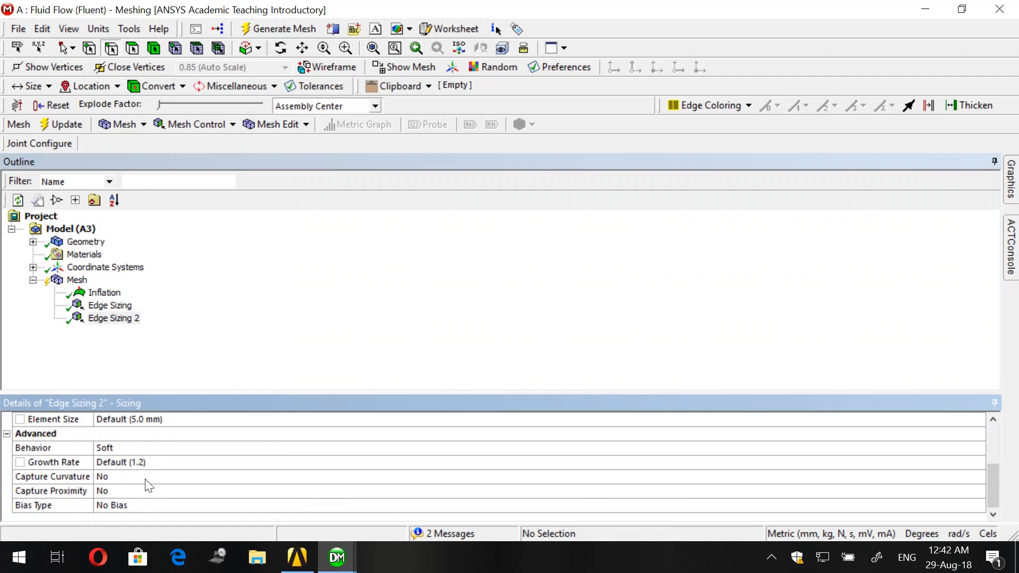
pyautogui.scroll(1, 136, 473)
pyautogui.click(135, 450)
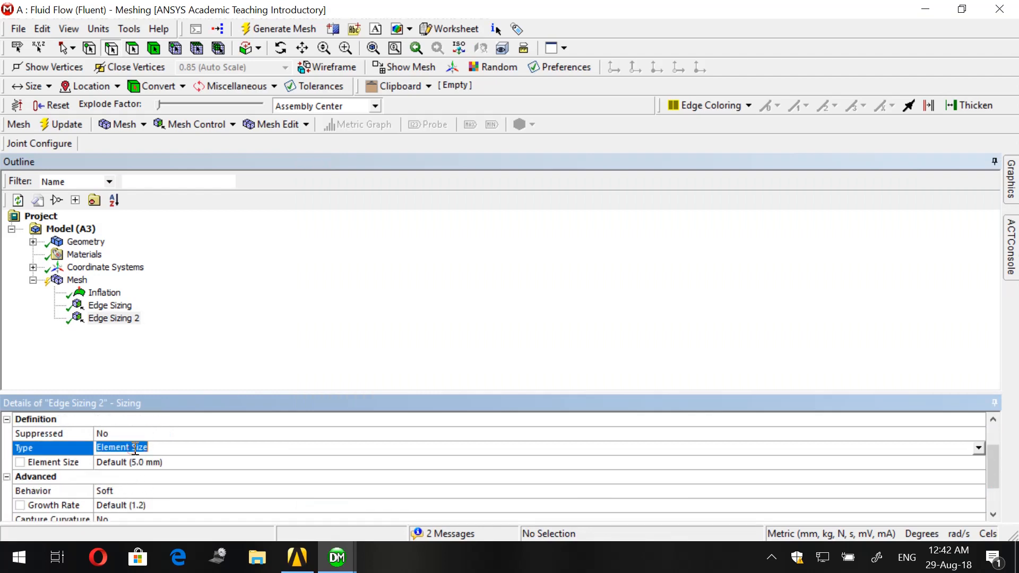
pyautogui.write('num')
pyautogui.press('Return')
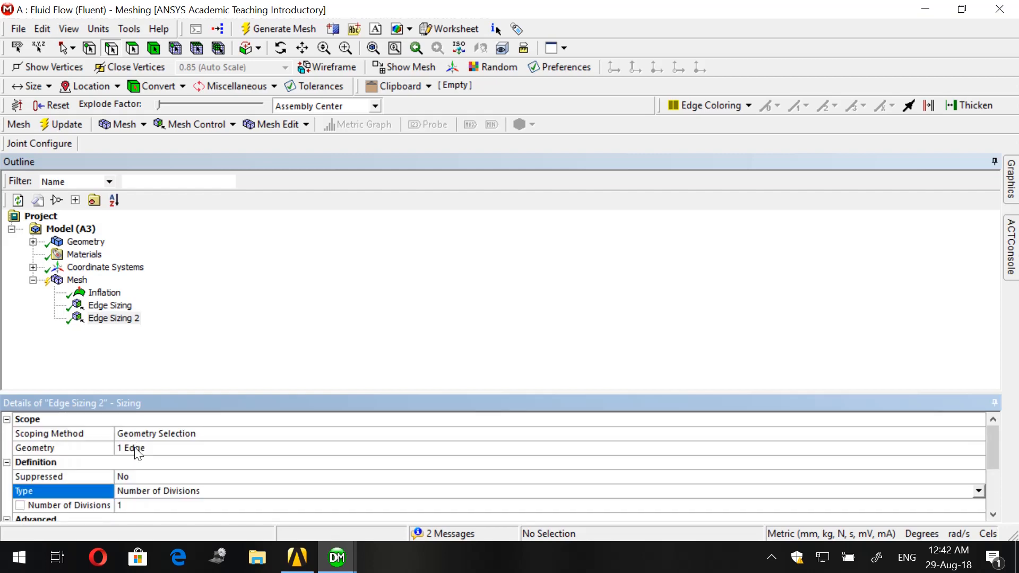
pyautogui.scroll(-2, 135, 448)
pyautogui.scroll(1, 136, 453)
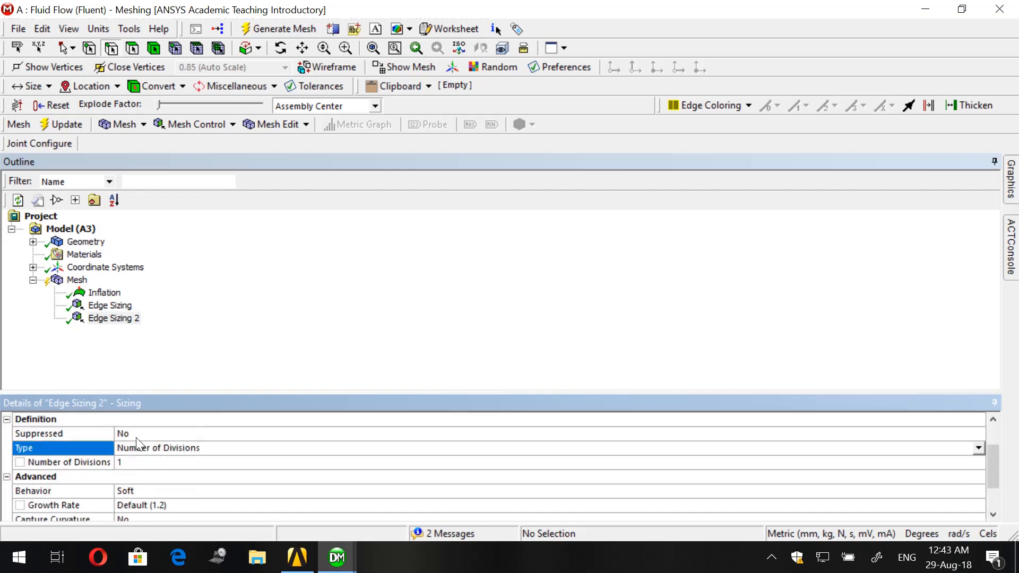
pyautogui.click(135, 462)
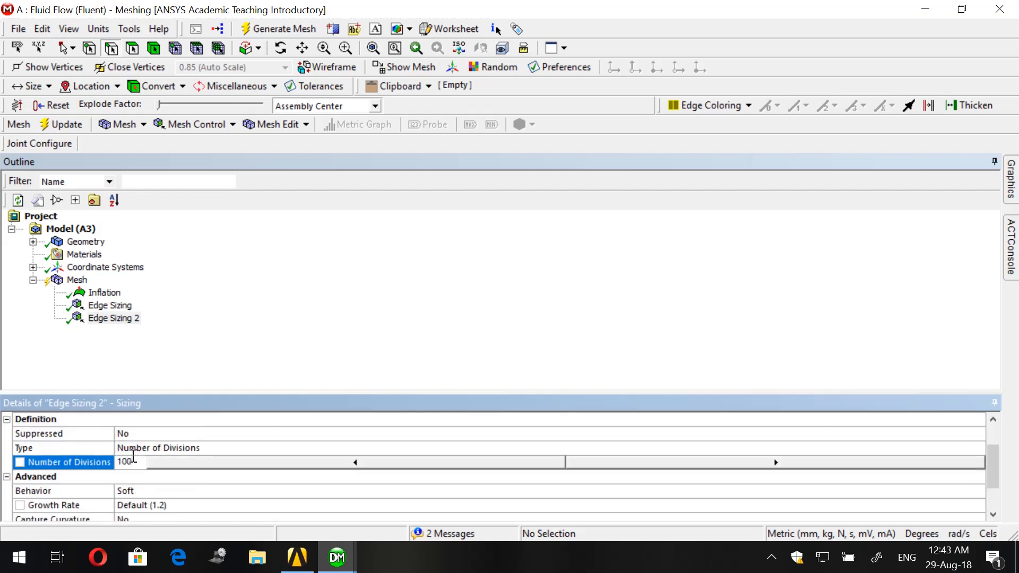
pyautogui.write('100')
pyautogui.press('Return')
# - Give the new edge sizing the long-to-short bias type with a bias factor of 6
pyautogui.scroll(-1, 133, 454)
pyautogui.click(183, 508)
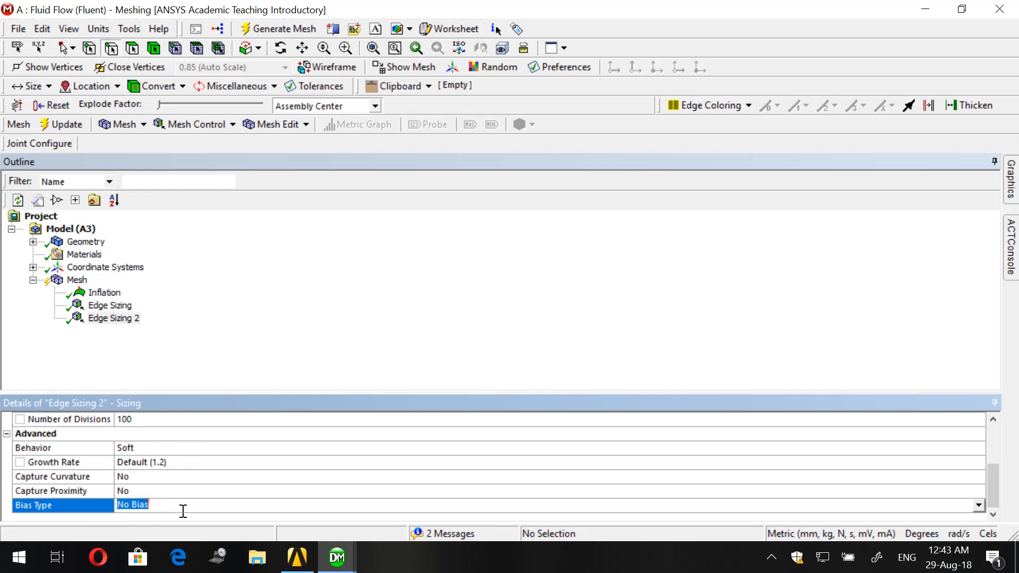
pyautogui.click(978, 504)
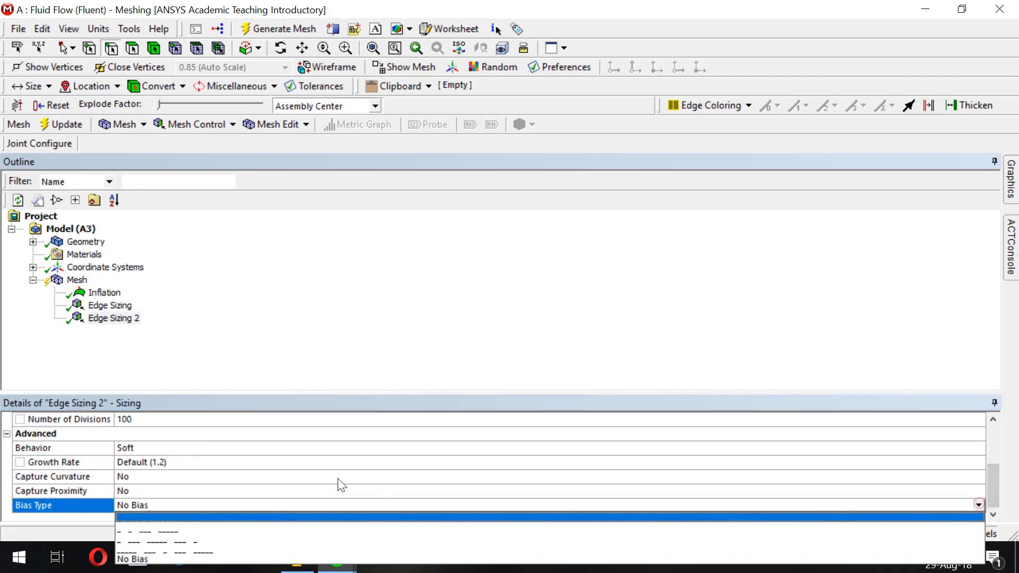
pyautogui.click(245, 514)
pyautogui.scroll(-1, 238, 491)
pyautogui.click(178, 491)
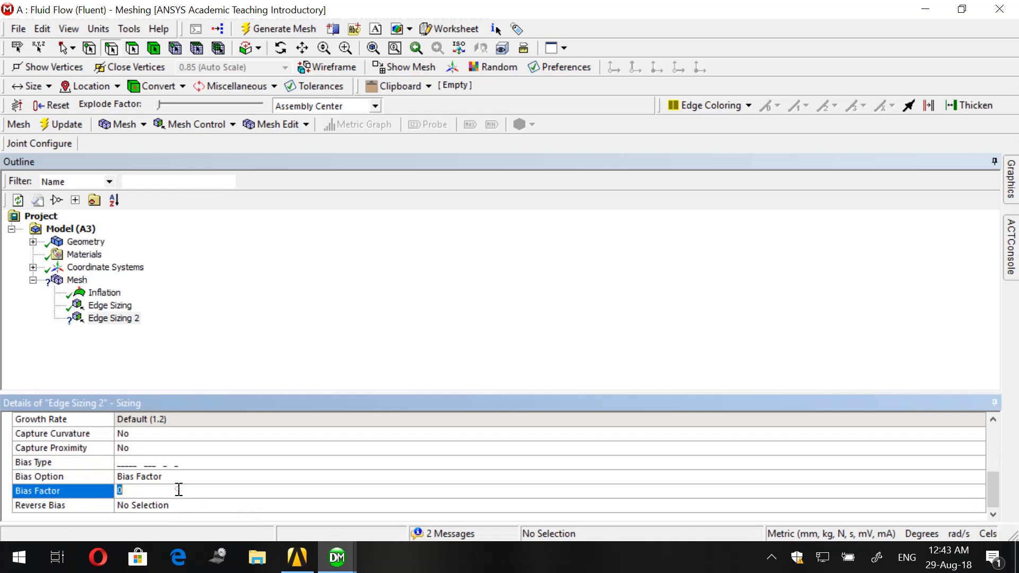
pyautogui.write('6')
pyautogui.press('Return')
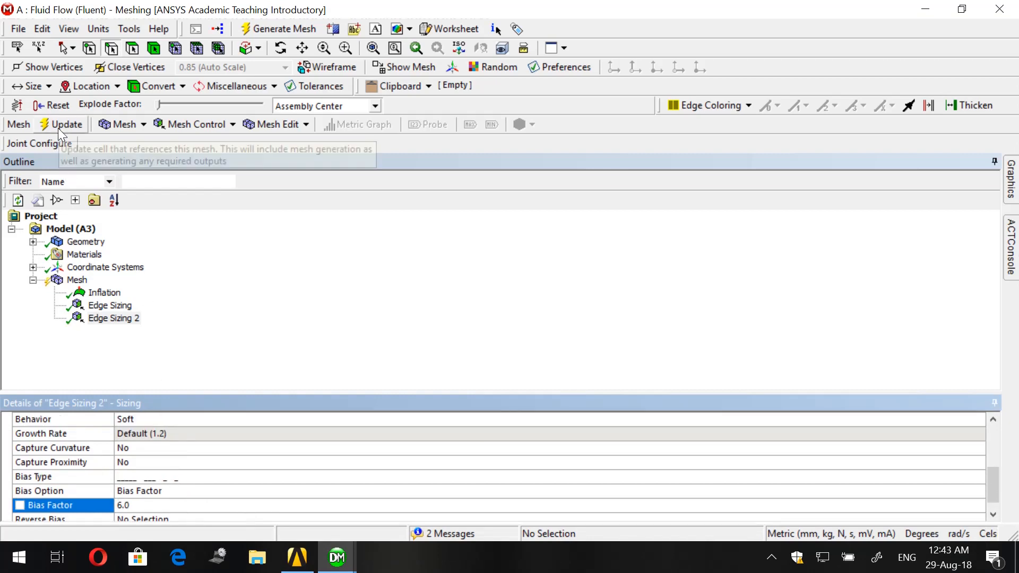
# - Generate and display the mesh with the added edge sizing, and update the project's mesh data for the solver
pyautogui.moveTo(1011, 178)
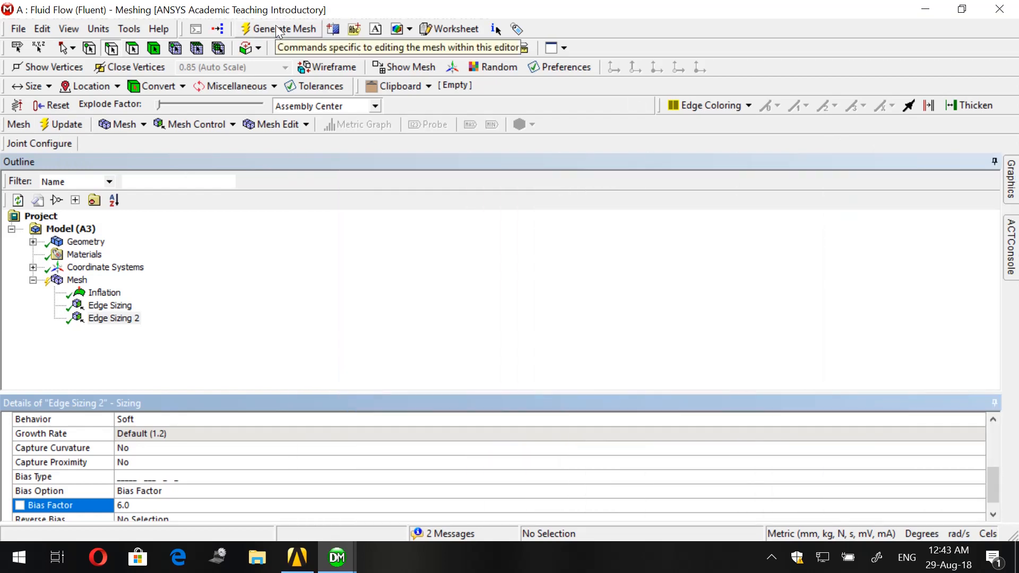
pyautogui.click(276, 24)
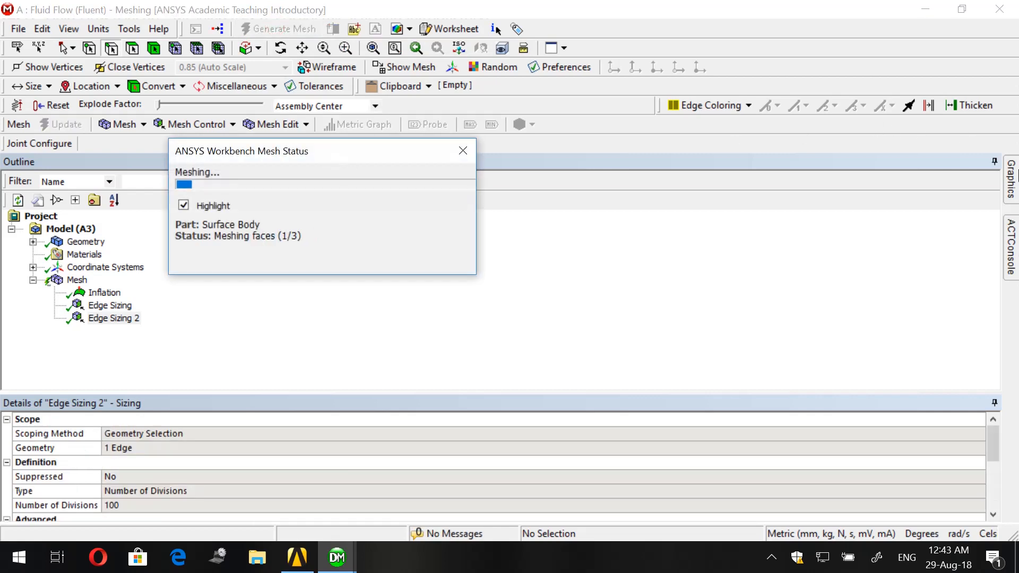
pyautogui.moveTo(1015, 175)
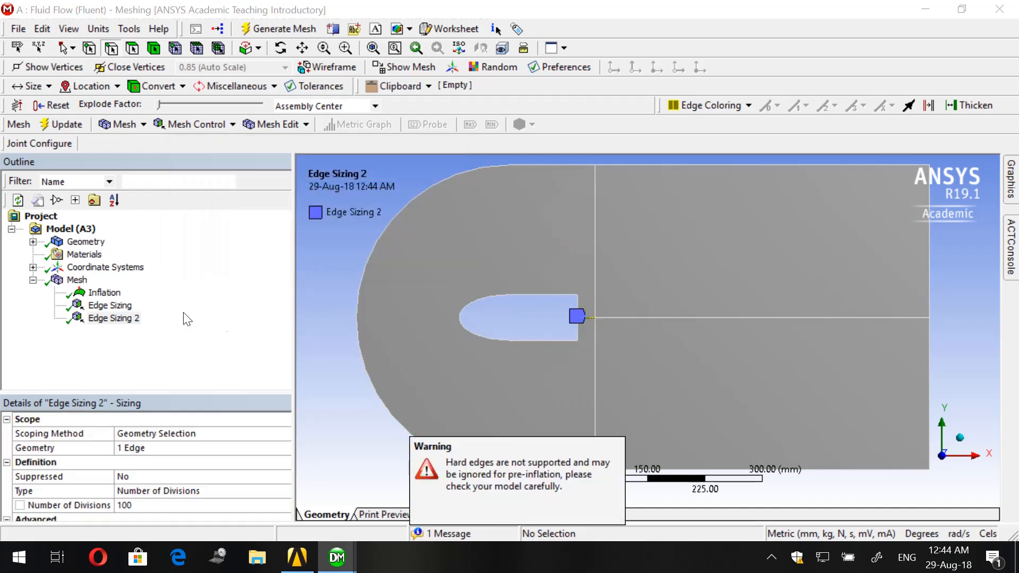
pyautogui.click(77, 280)
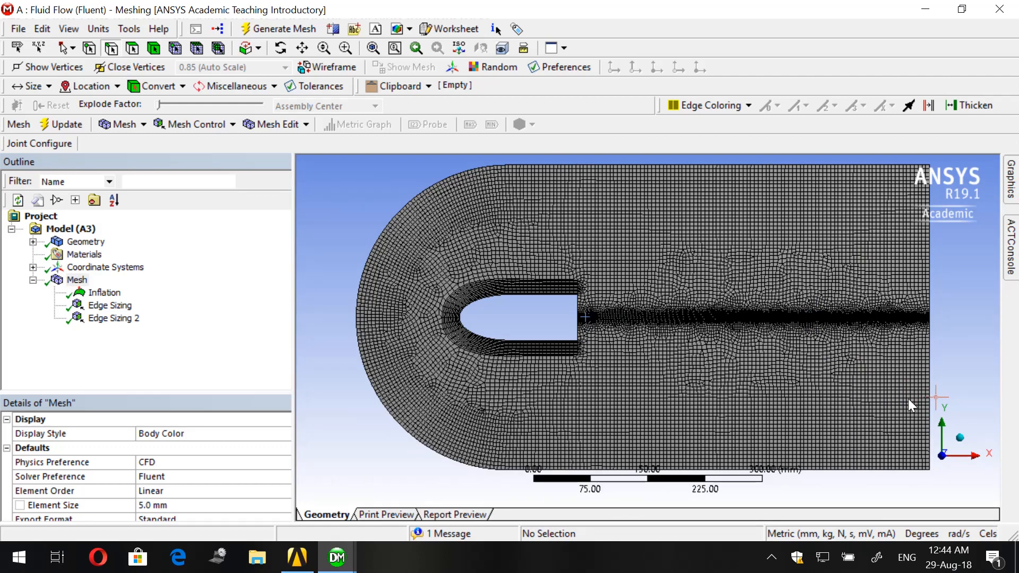
pyautogui.scroll(-1, 865, 418)
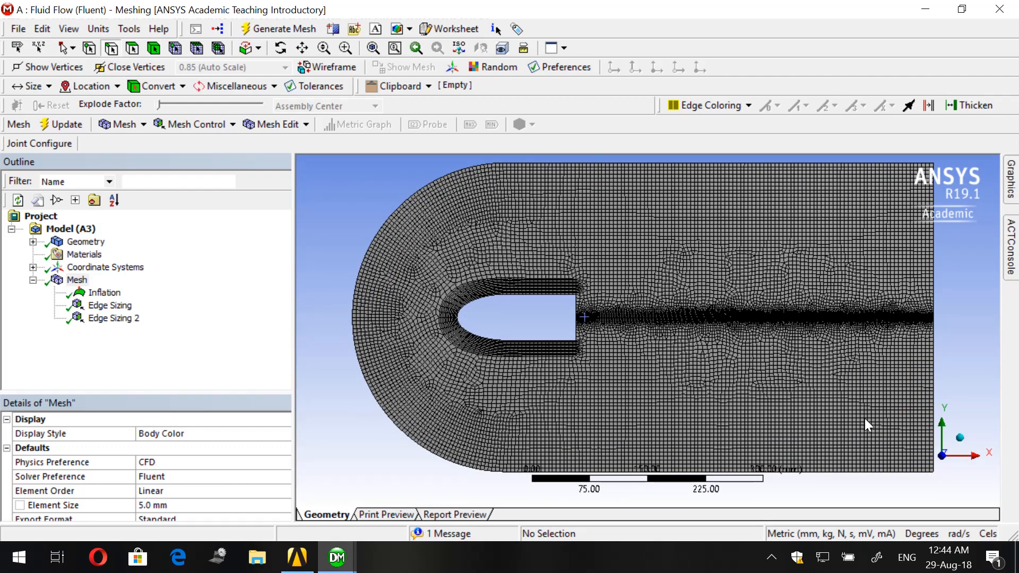
pyautogui.click(53, 126)
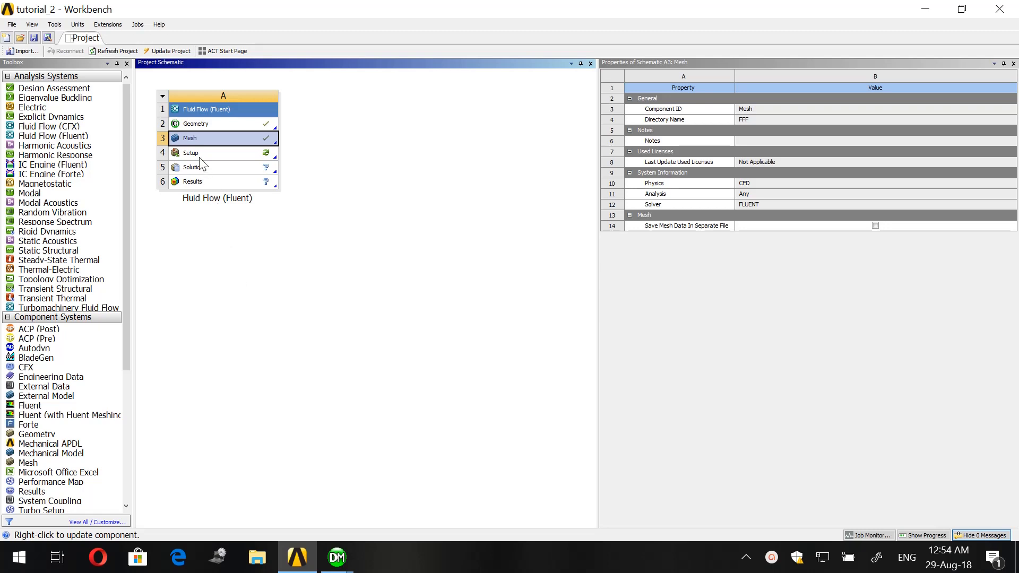
# - Open the Setup cell in Workbench and launch Fluent with double precision and parallel processing on 4 local processes
pyautogui.click(200, 158)
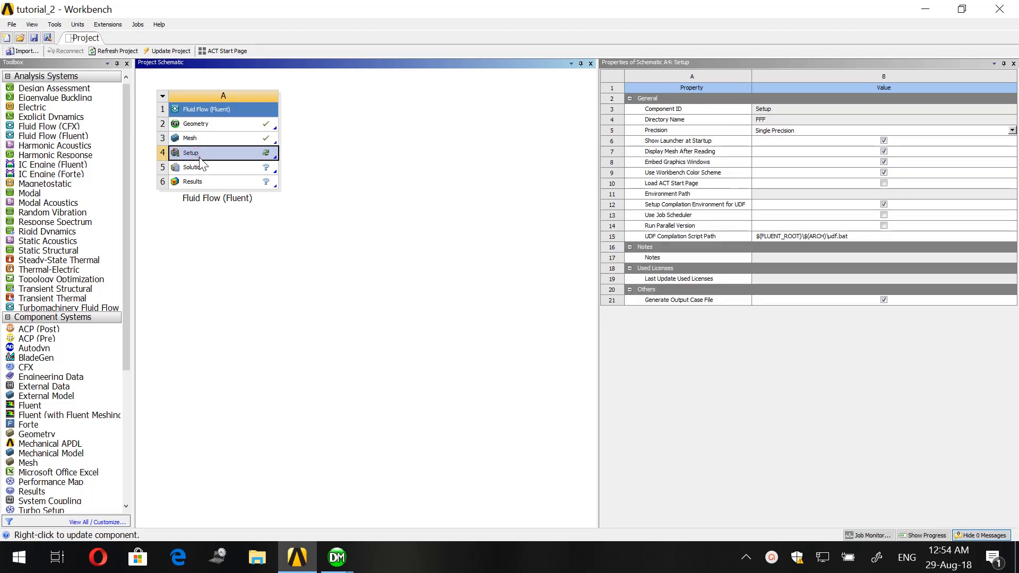
pyautogui.doubleClick(200, 154)
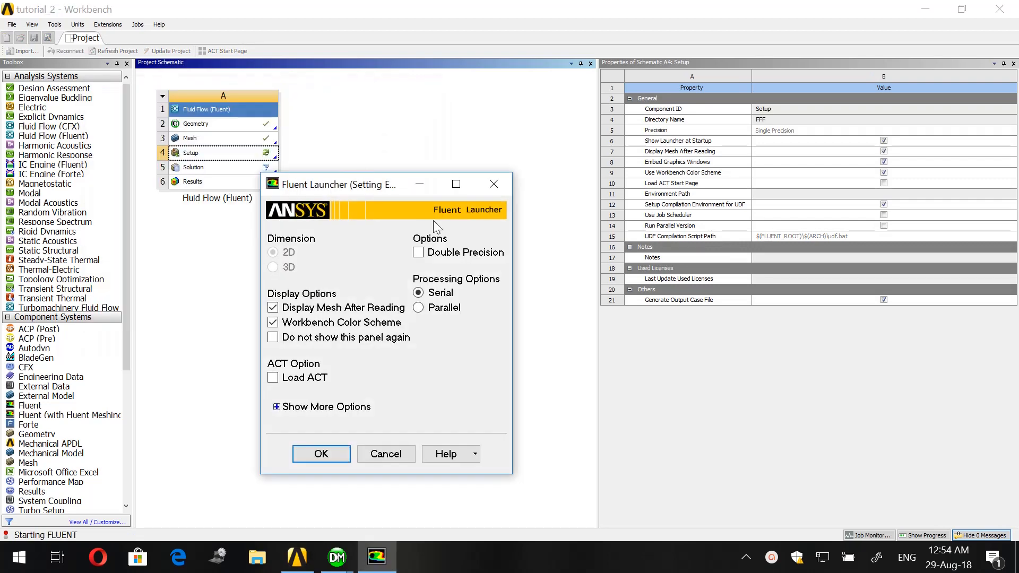
pyautogui.click(418, 252)
pyautogui.click(418, 308)
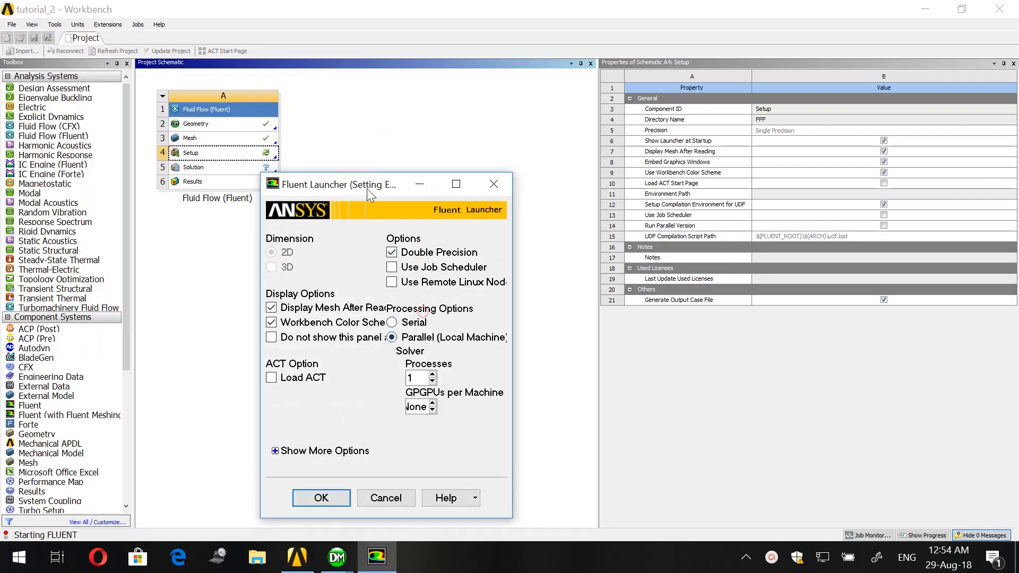
pyautogui.moveTo(367, 189); pyautogui.dragTo(329, 93)
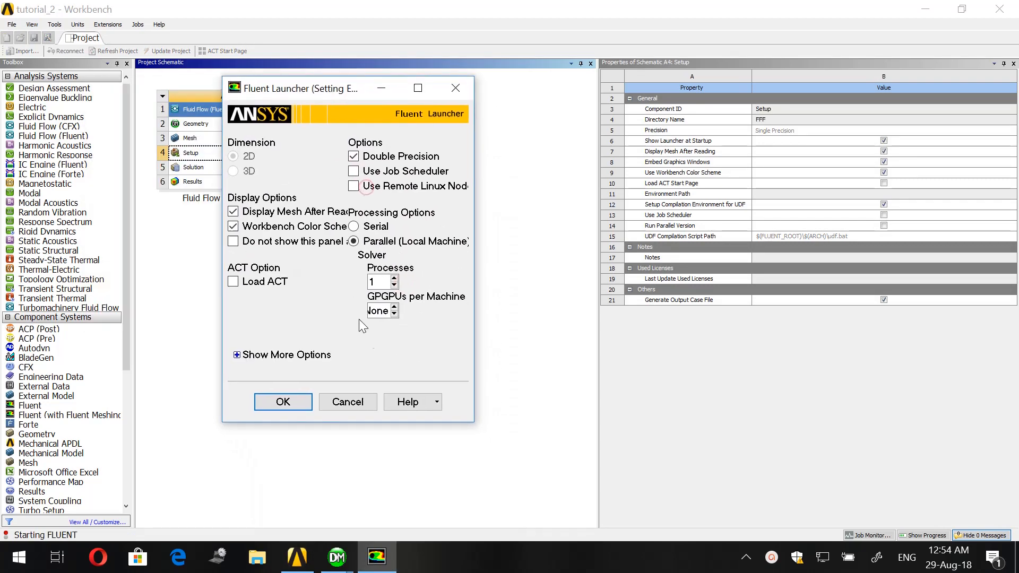
pyautogui.click(394, 278)
pyautogui.click(394, 278)
pyautogui.click(394, 279)
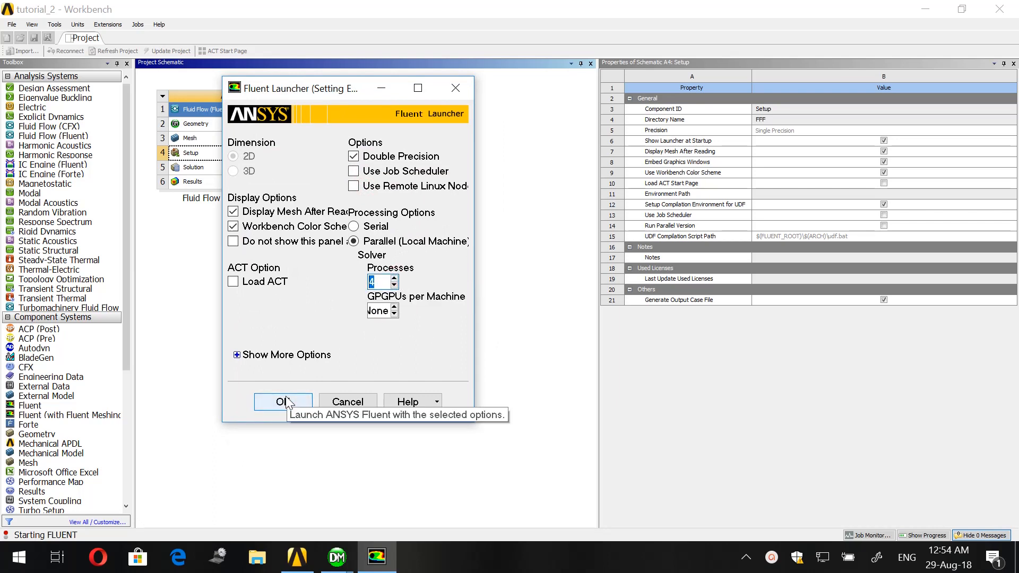
pyautogui.click(286, 402)
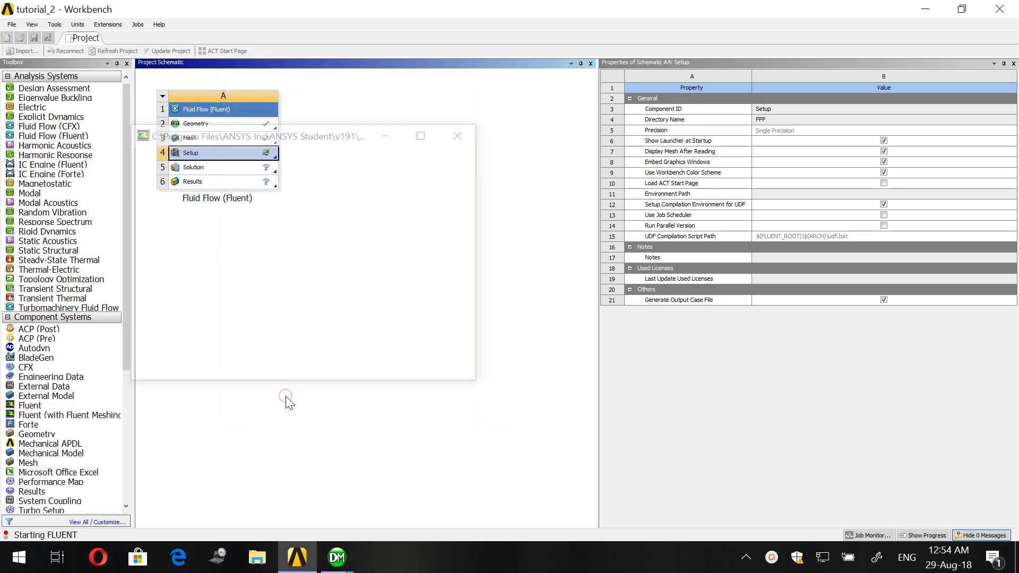
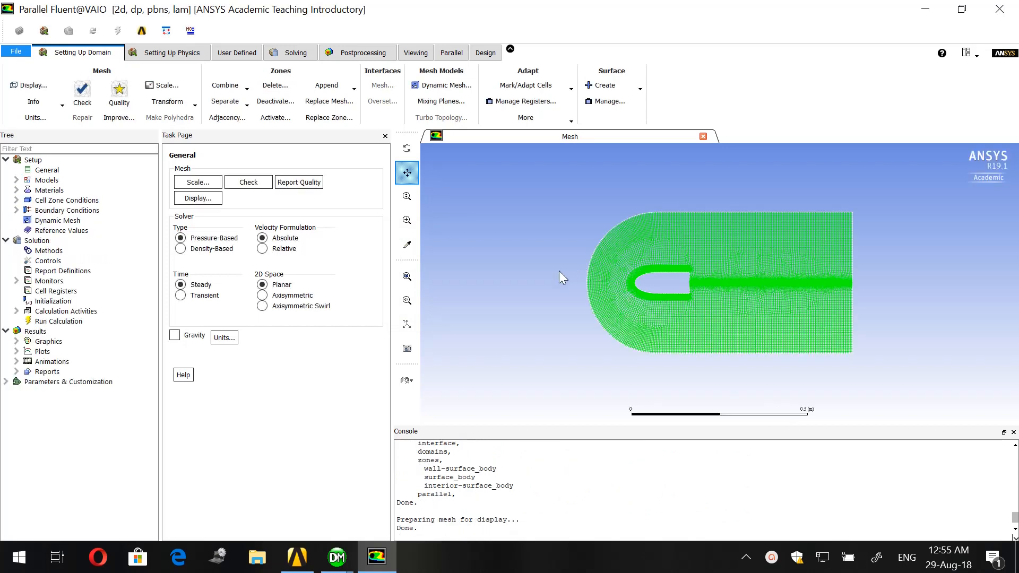
# - Set the solver type to Density-Based and the time formulation to Transient
pyautogui.click(180, 248)
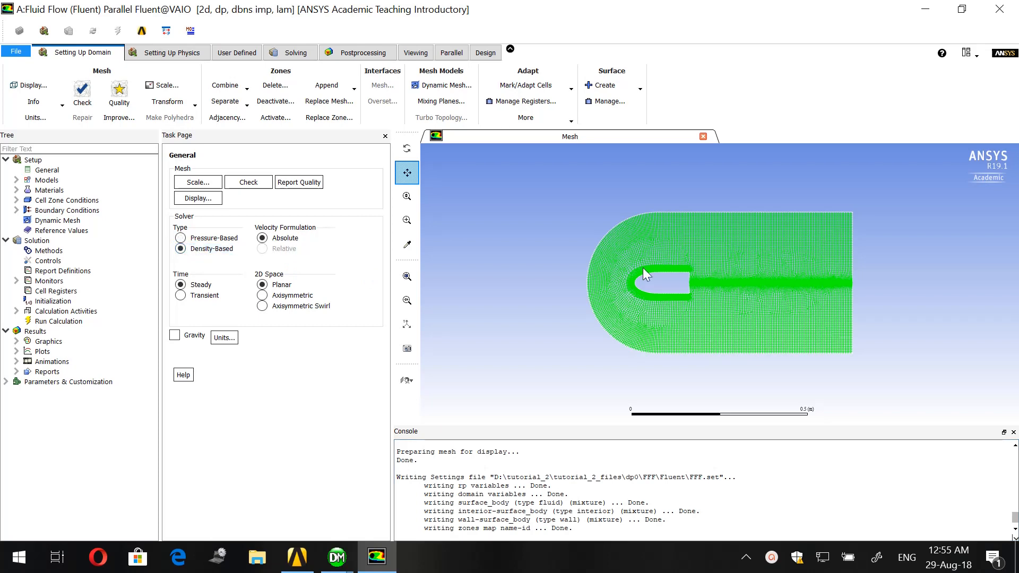
pyautogui.click(181, 295)
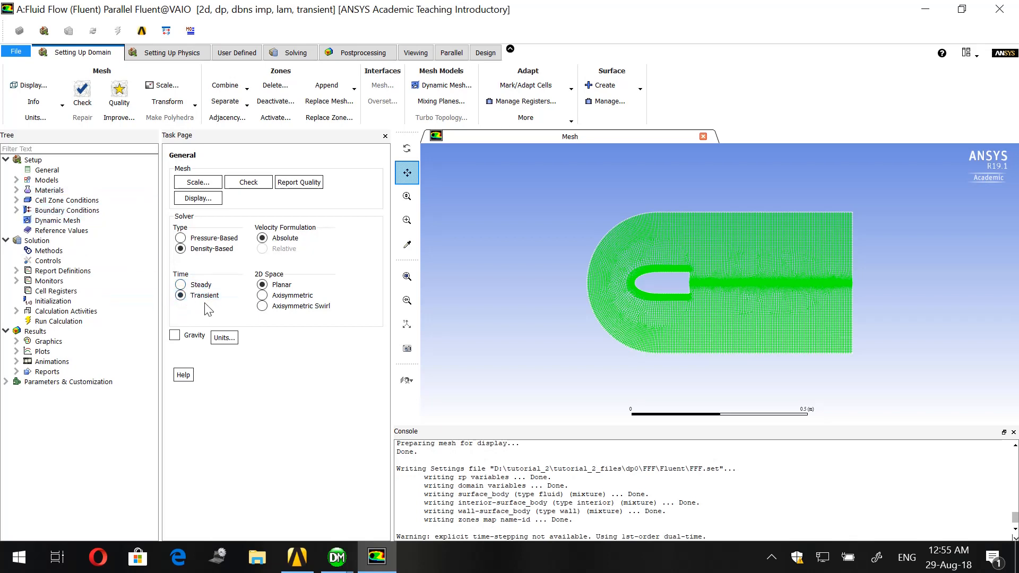
# - Enable the energy equation in the physics models
pyautogui.click(16, 180)
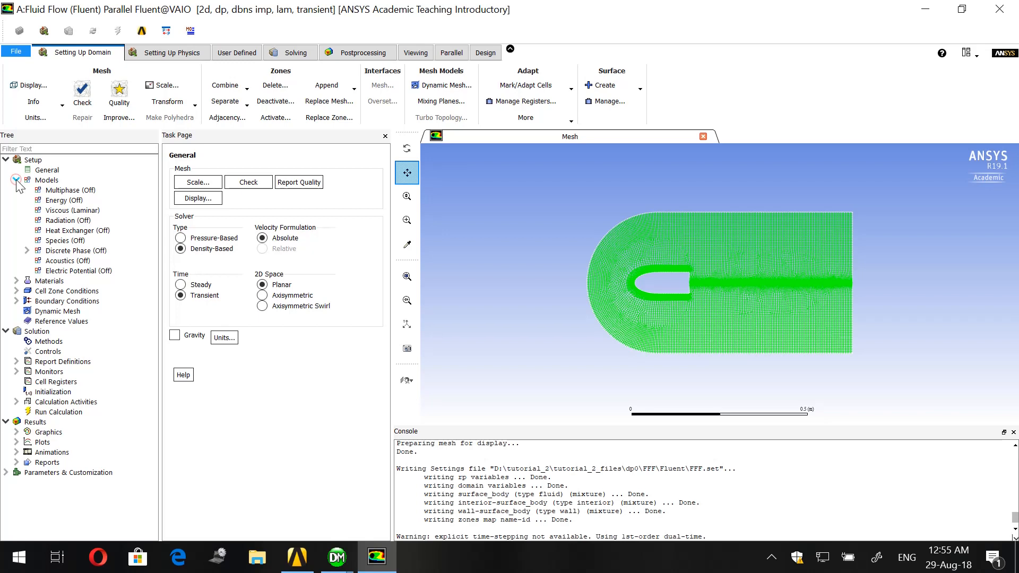
pyautogui.doubleClick(64, 200)
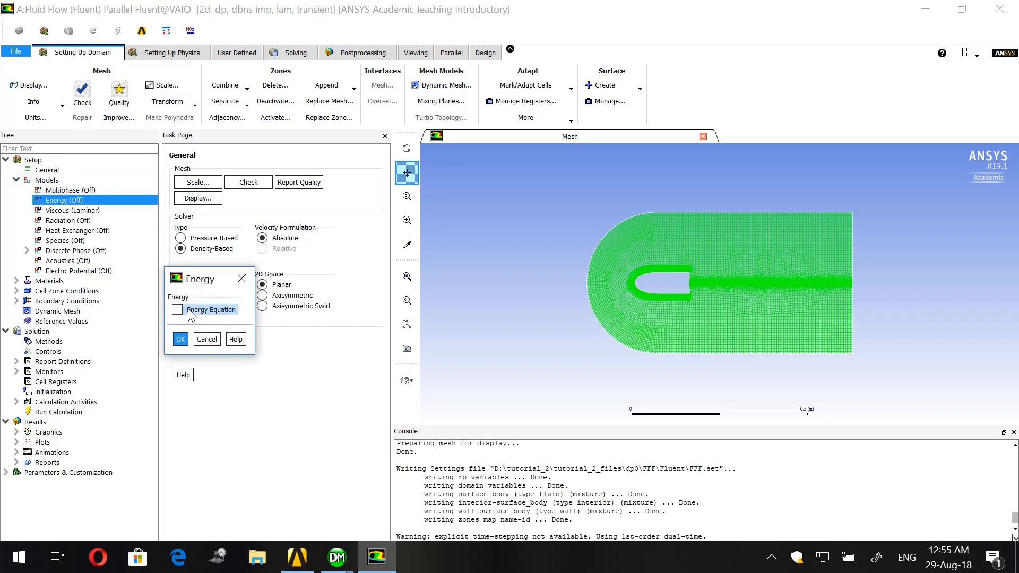
pyautogui.click(177, 310)
pyautogui.click(180, 340)
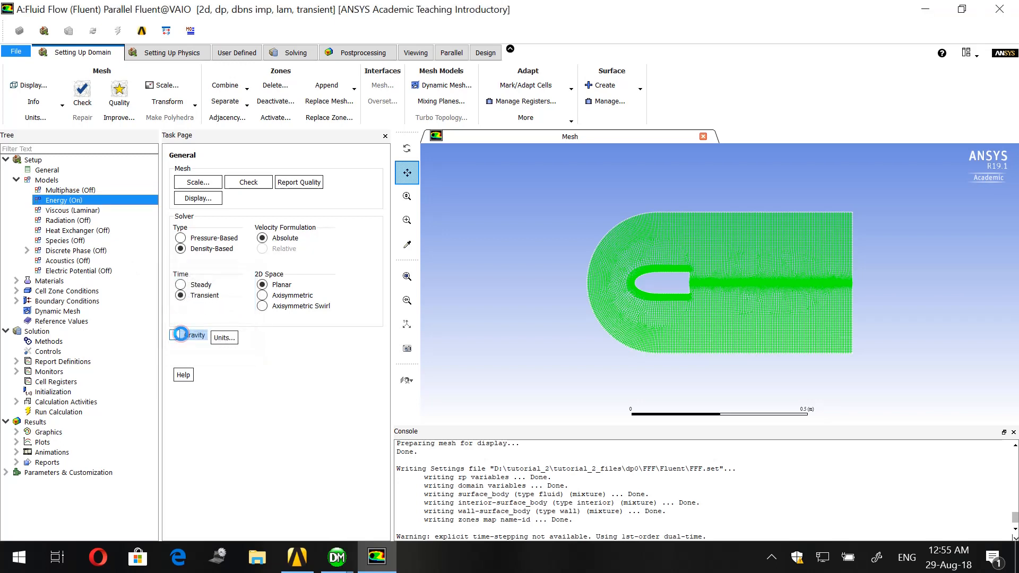
# - Set the viscous model to Realizable k-epsilon (2 eqn) with Standard Wall Functions
pyautogui.click(110, 210)
pyautogui.doubleClick(110, 209)
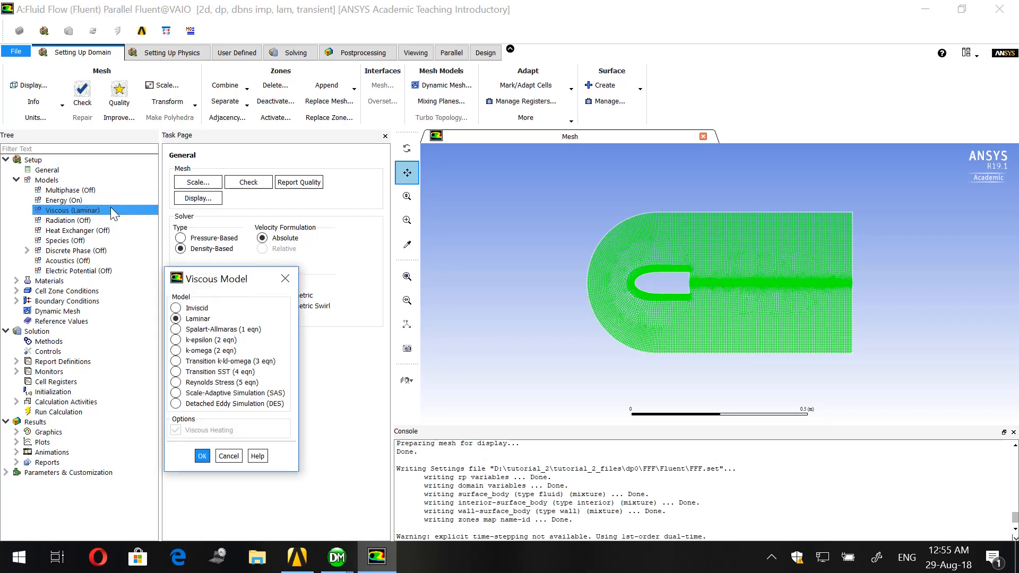
pyautogui.moveTo(208, 277); pyautogui.dragTo(217, 190)
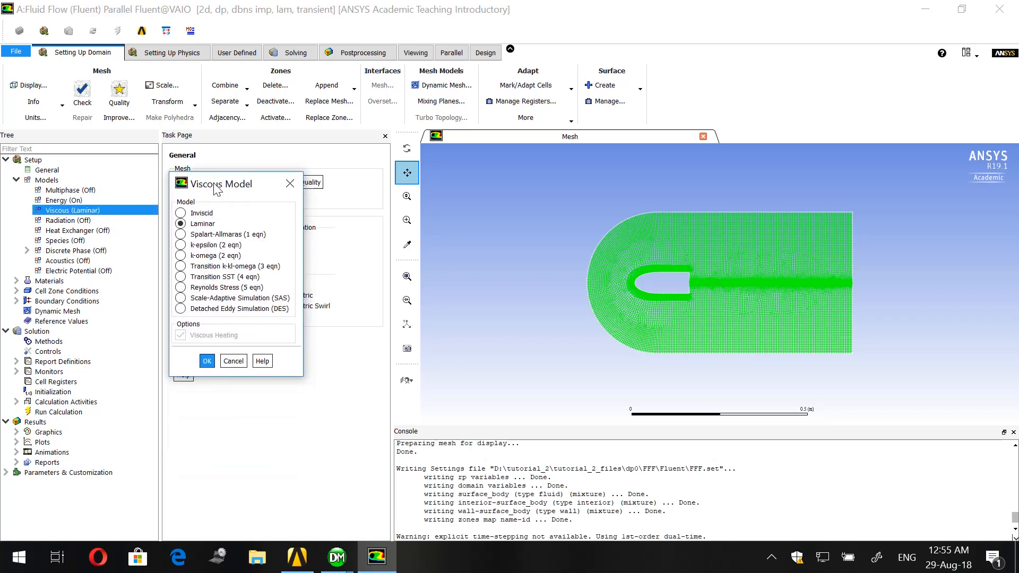
pyautogui.click(198, 247)
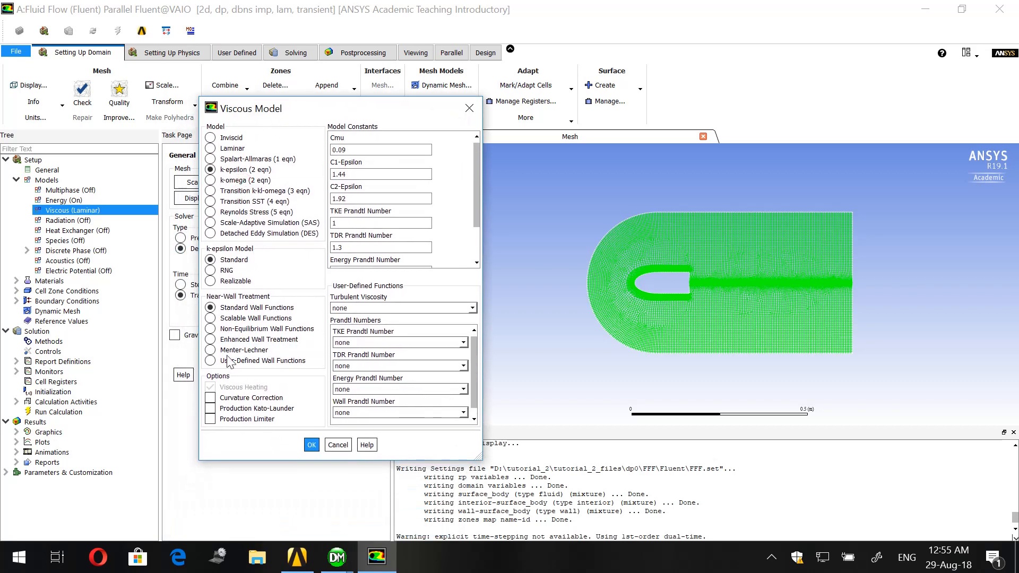
pyautogui.click(218, 282)
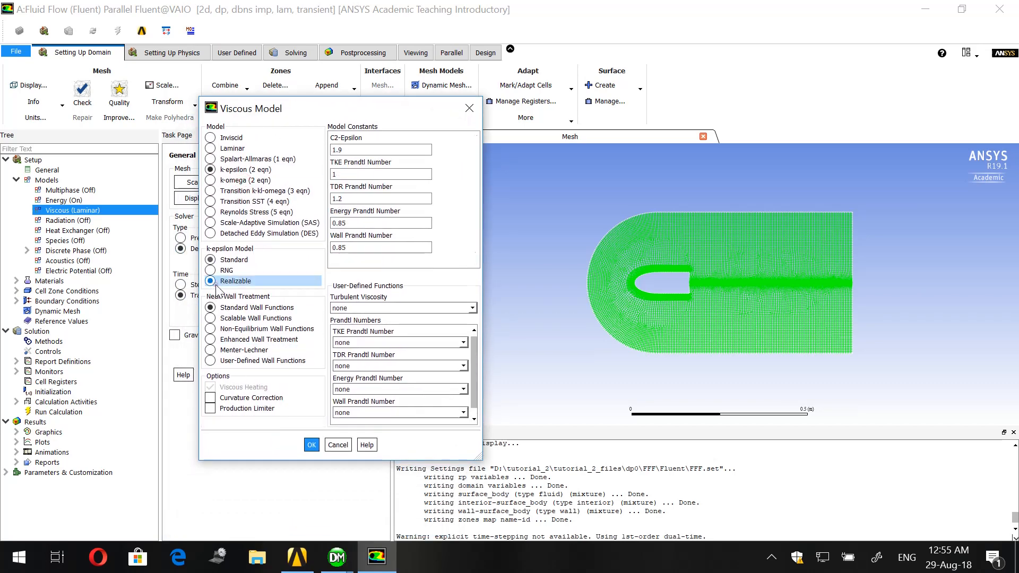
pyautogui.click(311, 435)
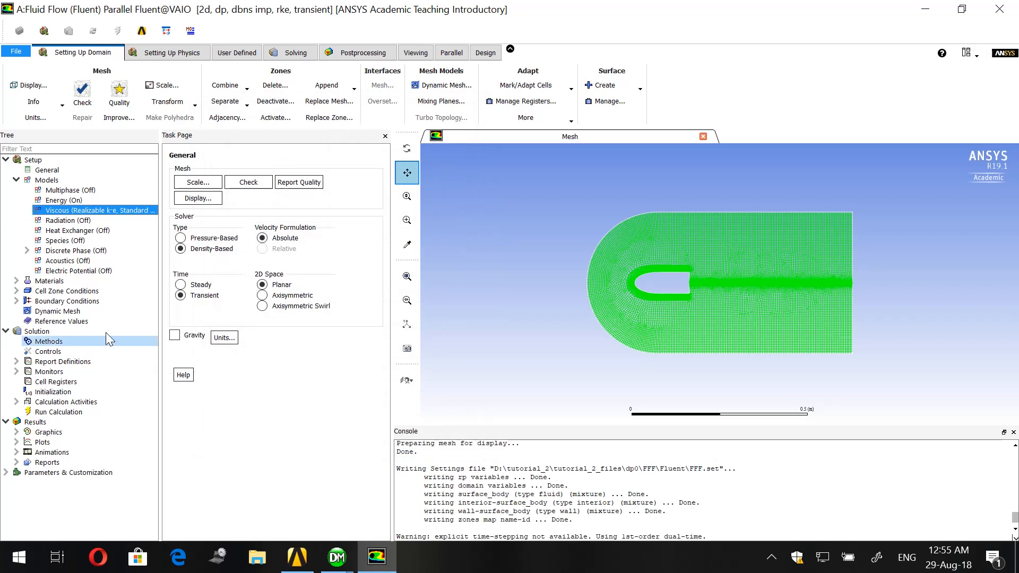
# - Change the density of the fluid material air to ideal-gas and apply the material change
pyautogui.doubleClick(49, 282)
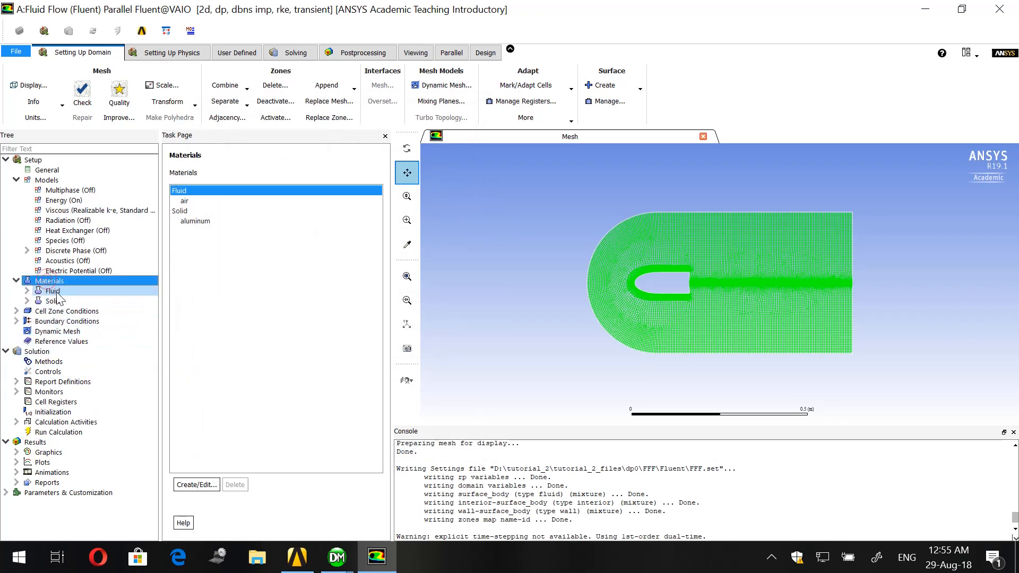
pyautogui.doubleClick(55, 292)
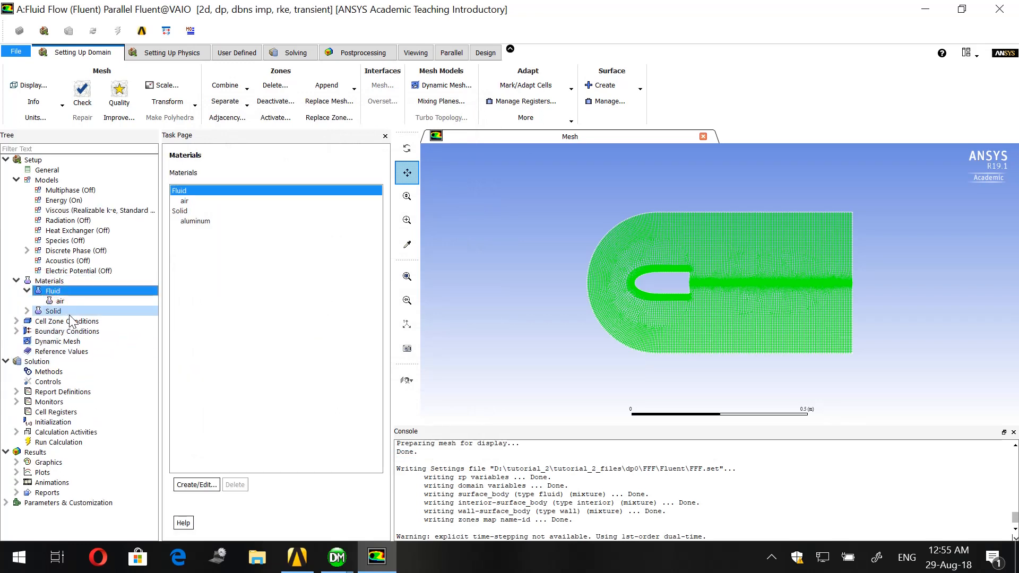
pyautogui.doubleClick(224, 202)
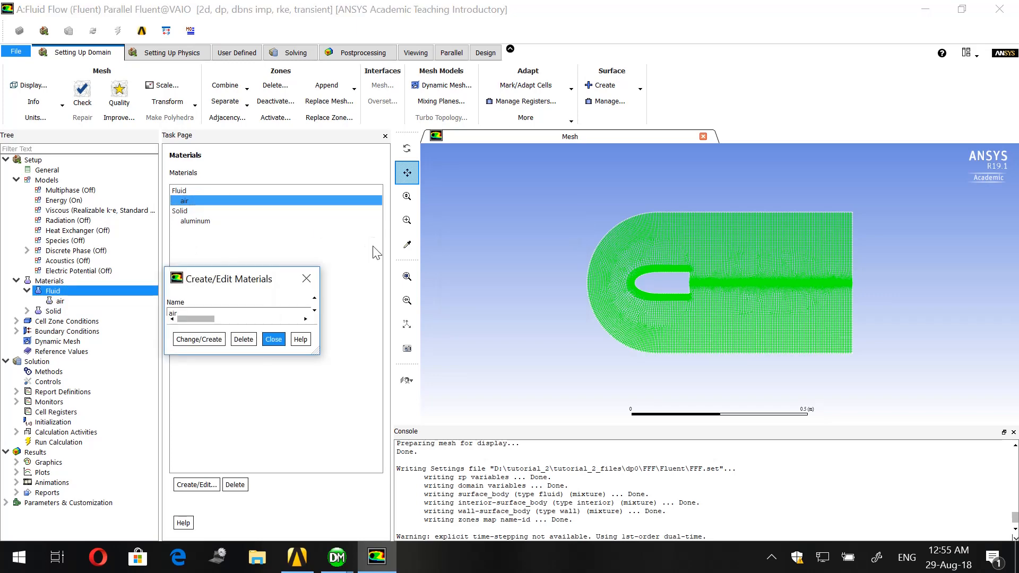
pyautogui.click(343, 388)
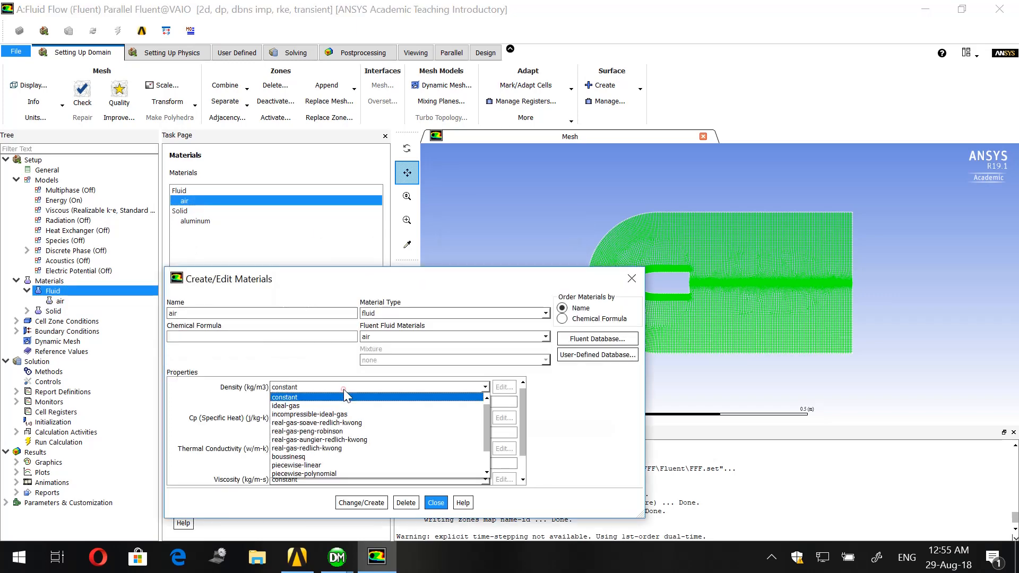
pyautogui.click(341, 405)
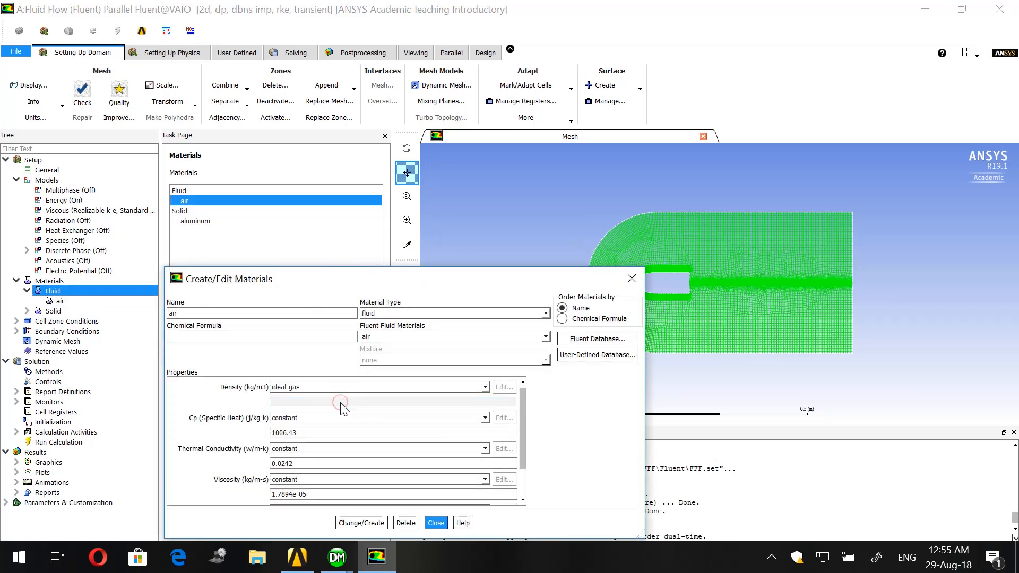
pyautogui.moveTo(330, 291); pyautogui.dragTo(327, 173)
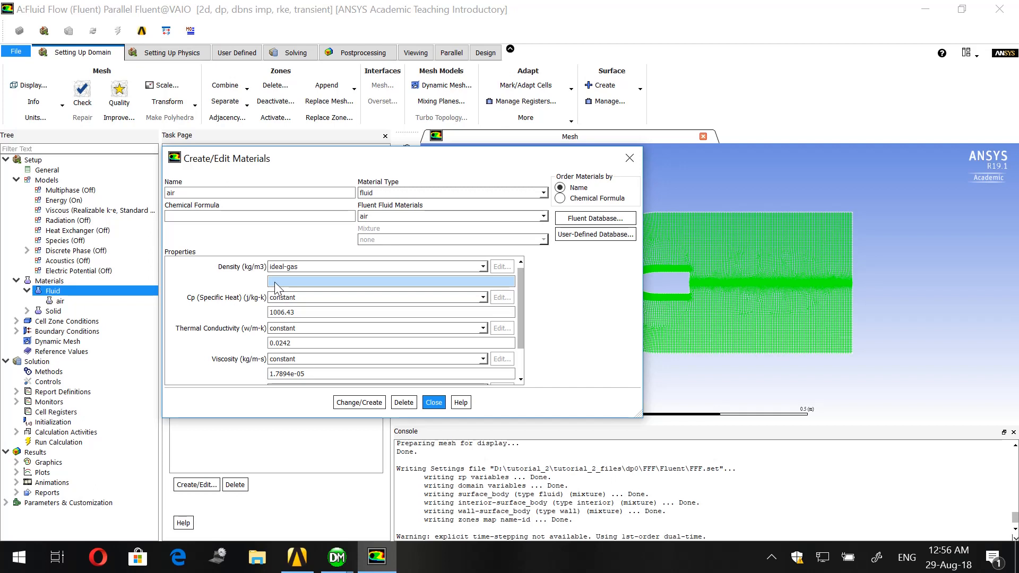
pyautogui.click(362, 405)
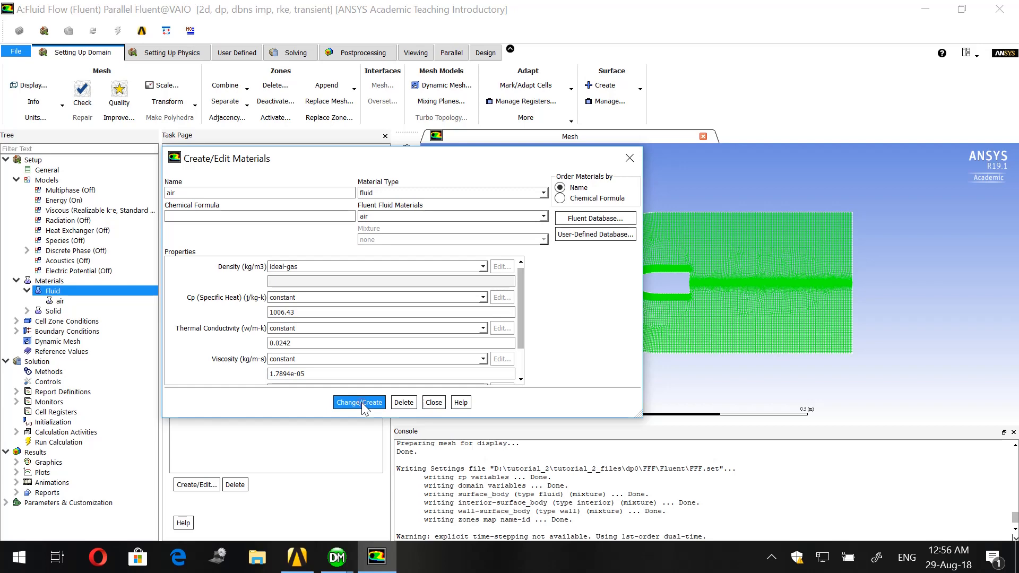
pyautogui.click(434, 402)
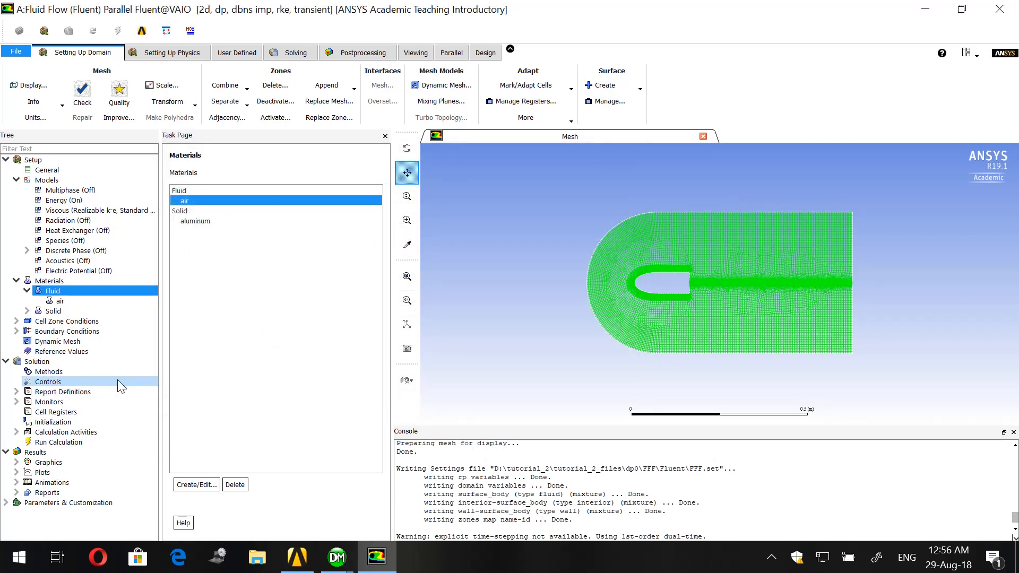
# - Review the zone type of the surface_body cell zone and the zones listed under the boundary conditions
pyautogui.doubleClick(73, 318)
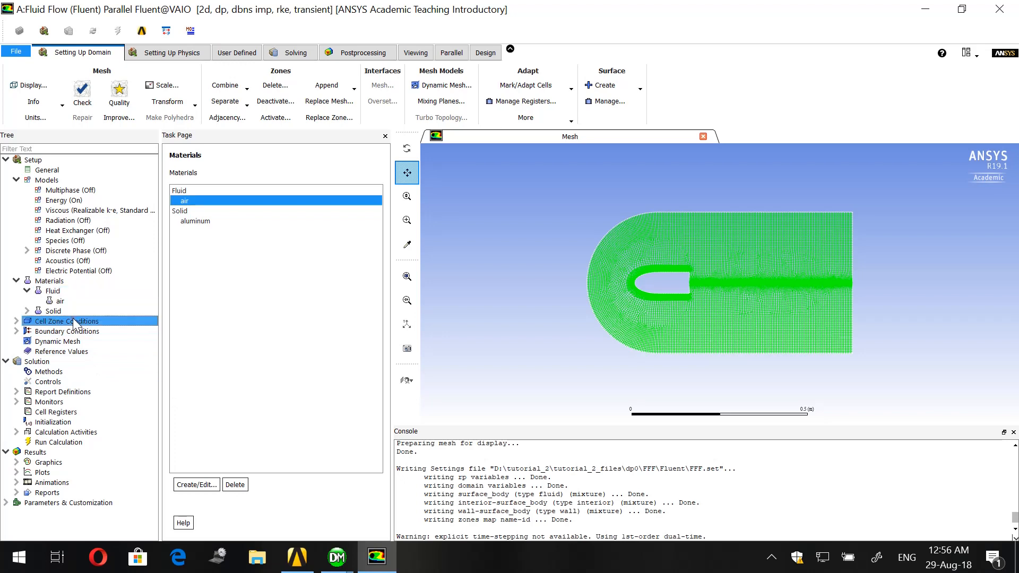
pyautogui.click(79, 332)
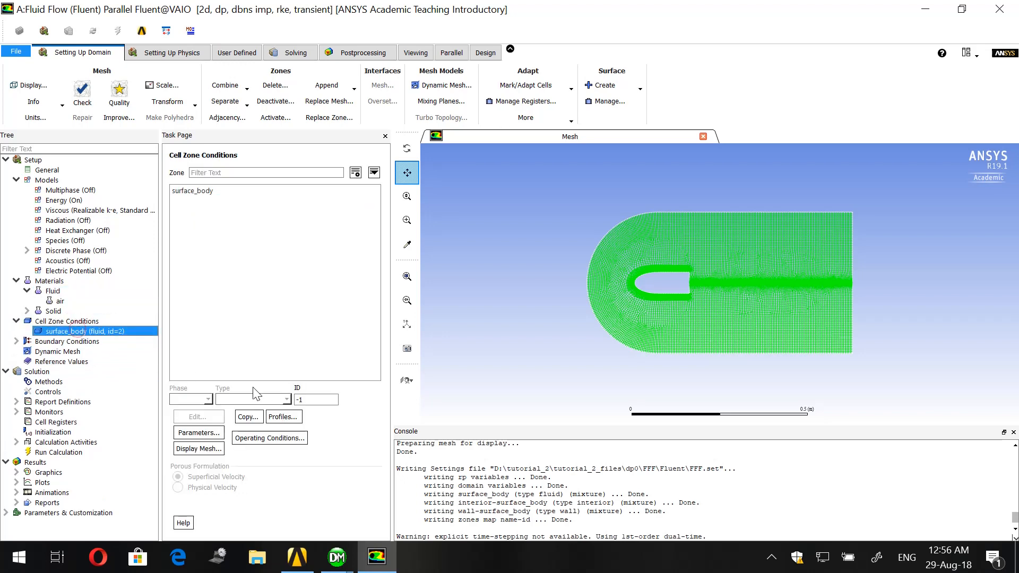
pyautogui.click(198, 190)
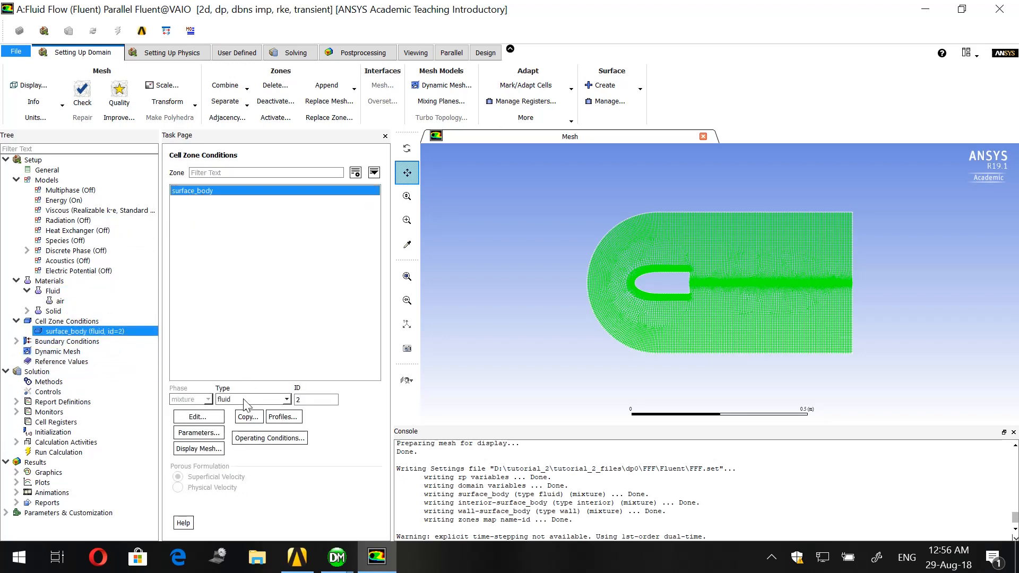
pyautogui.click(44, 343)
pyautogui.doubleClick(44, 342)
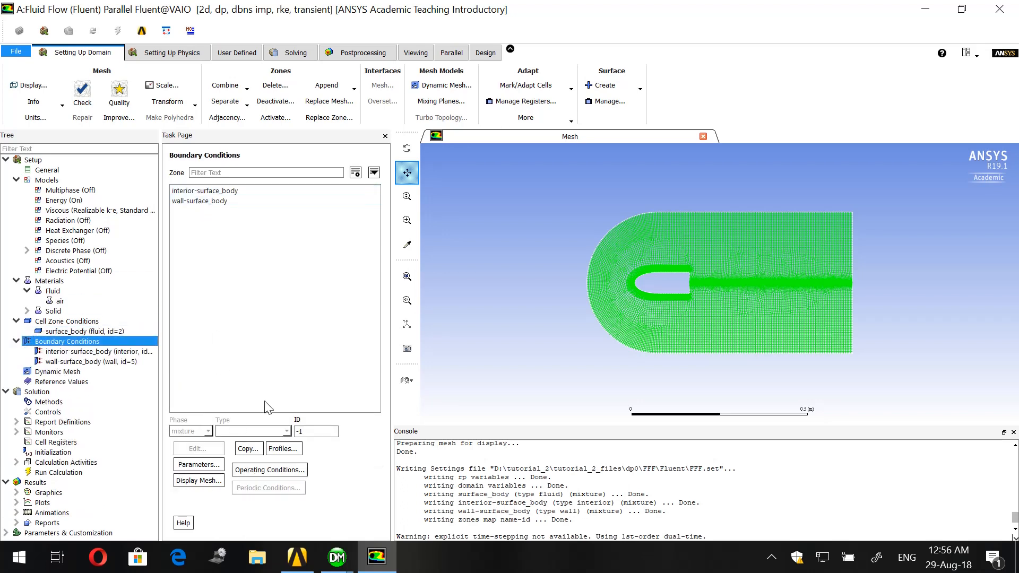
# - Switch to the Meshing window and bring its graphics view into display
pyautogui.click(338, 566)
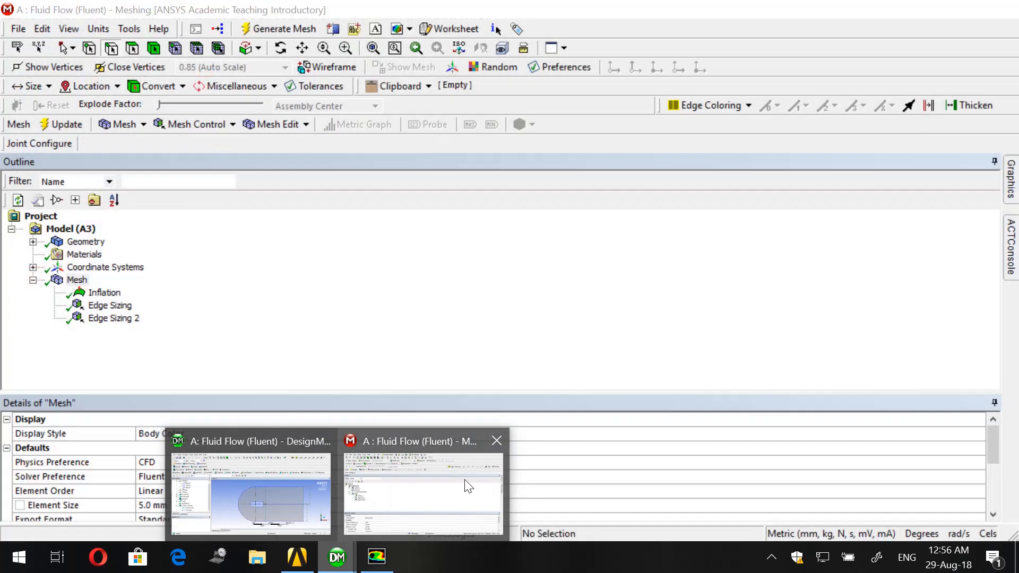
pyautogui.click(466, 484)
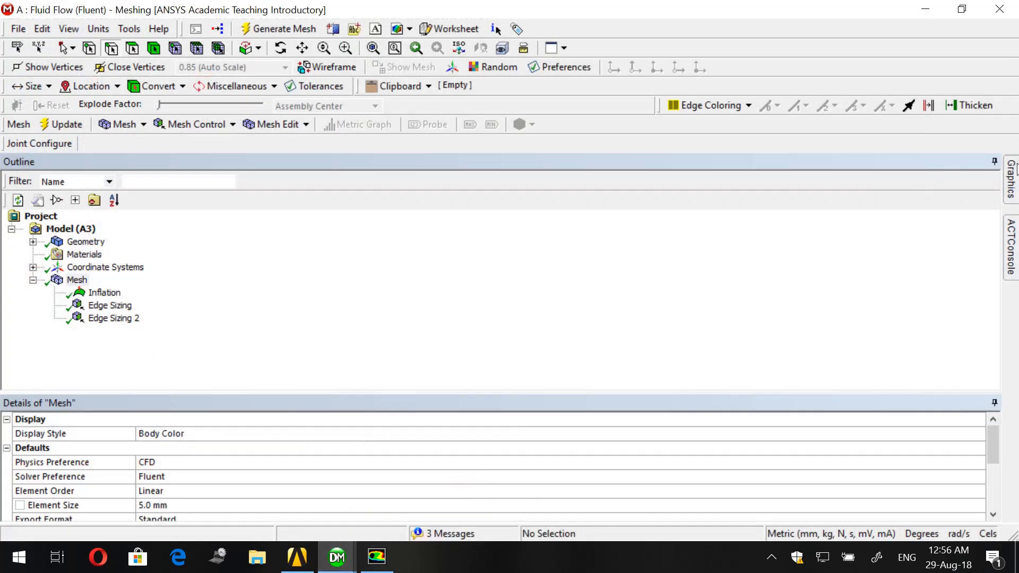
pyautogui.click(1013, 175)
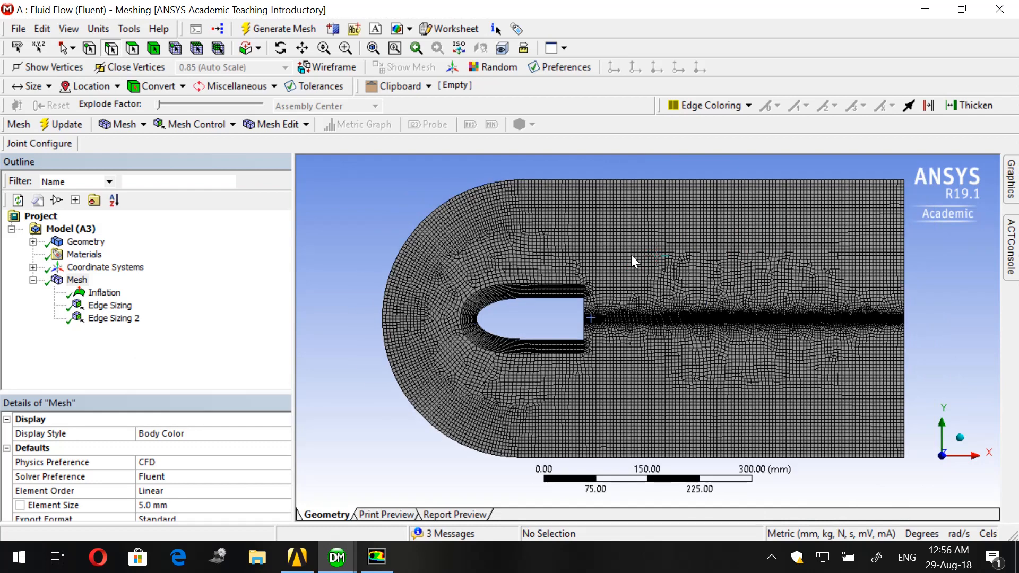
# - Create a named selection called pressure-far-field from all seven outer boundary edges of the fluid domain, picked on the geometry
pyautogui.click(406, 236)
pyautogui.click(82, 242)
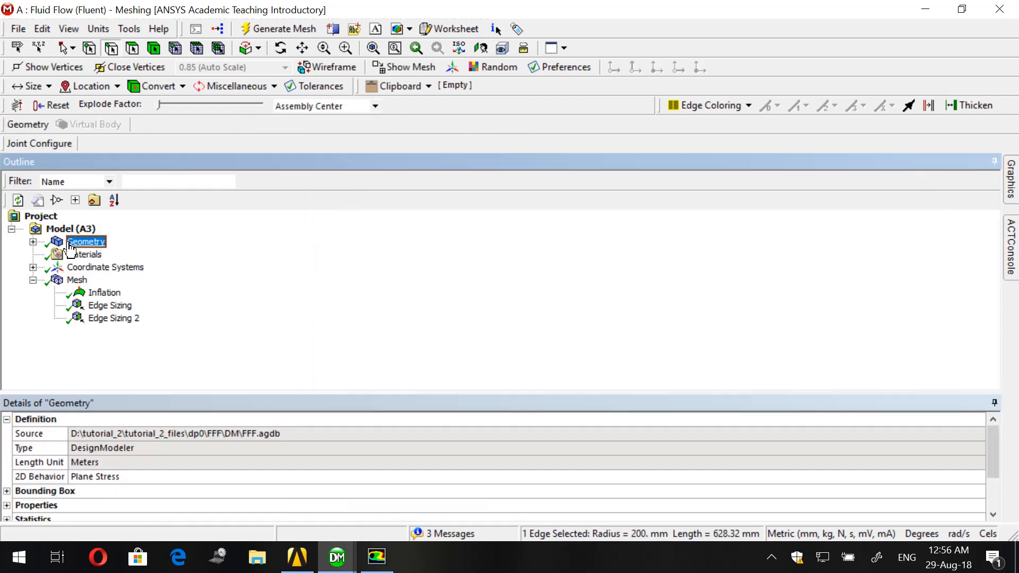
pyautogui.click(1013, 180)
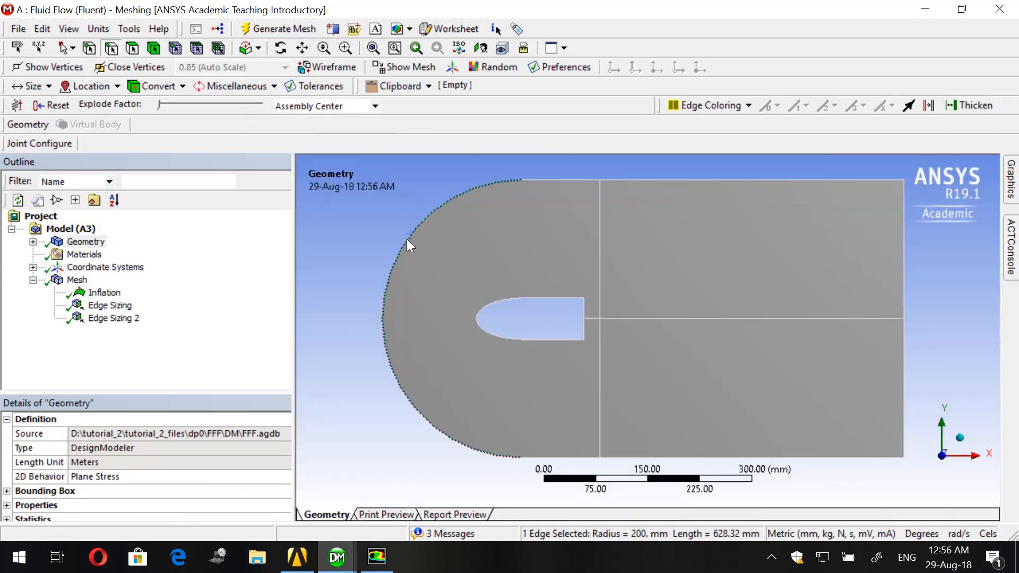
pyautogui.keyDown('ctrl'); pyautogui.click(569, 182); pyautogui.keyUp('ctrl')
pyautogui.keyDown('ctrl'); pyautogui.click(634, 184); pyautogui.keyUp('ctrl')
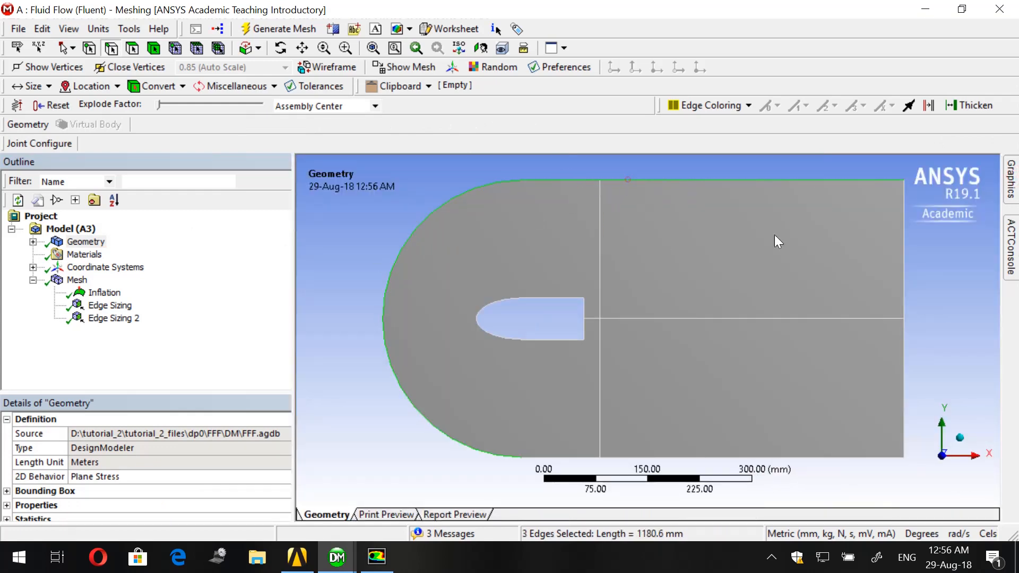
pyautogui.keyDown('ctrl'); pyautogui.click(905, 277); pyautogui.keyUp('ctrl')
pyautogui.keyDown('ctrl'); pyautogui.click(903, 350); pyautogui.keyUp('ctrl')
pyautogui.keyDown('ctrl'); pyautogui.click(803, 456); pyautogui.keyUp('ctrl')
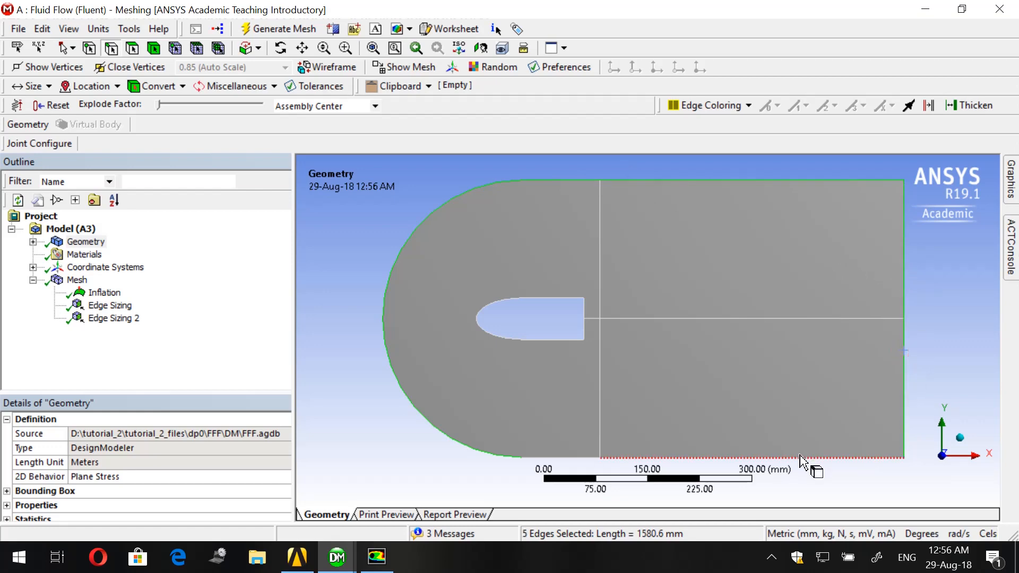
pyautogui.keyDown('ctrl'); pyautogui.click(552, 457); pyautogui.keyUp('ctrl')
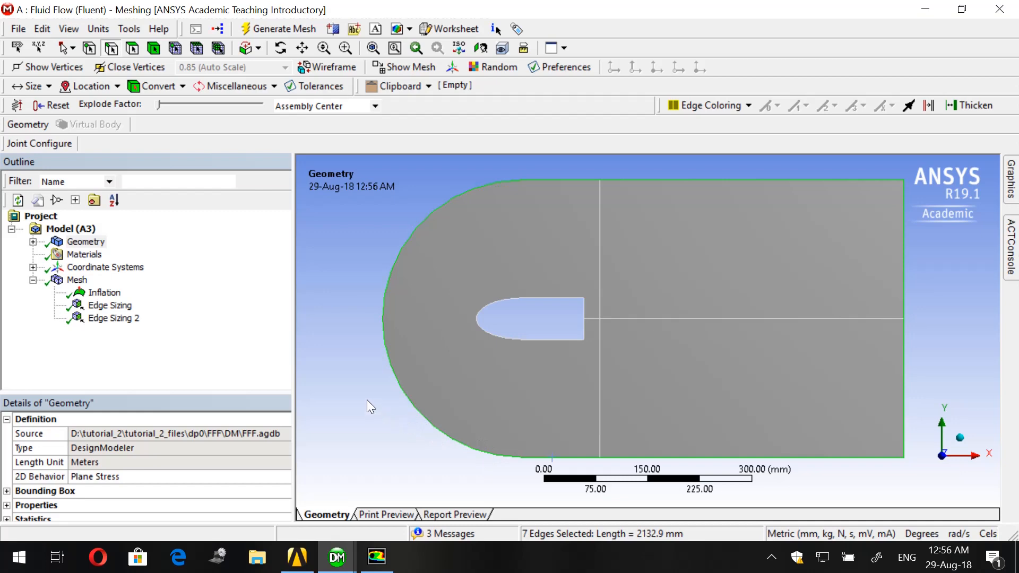
pyautogui.rightClick(323, 293)
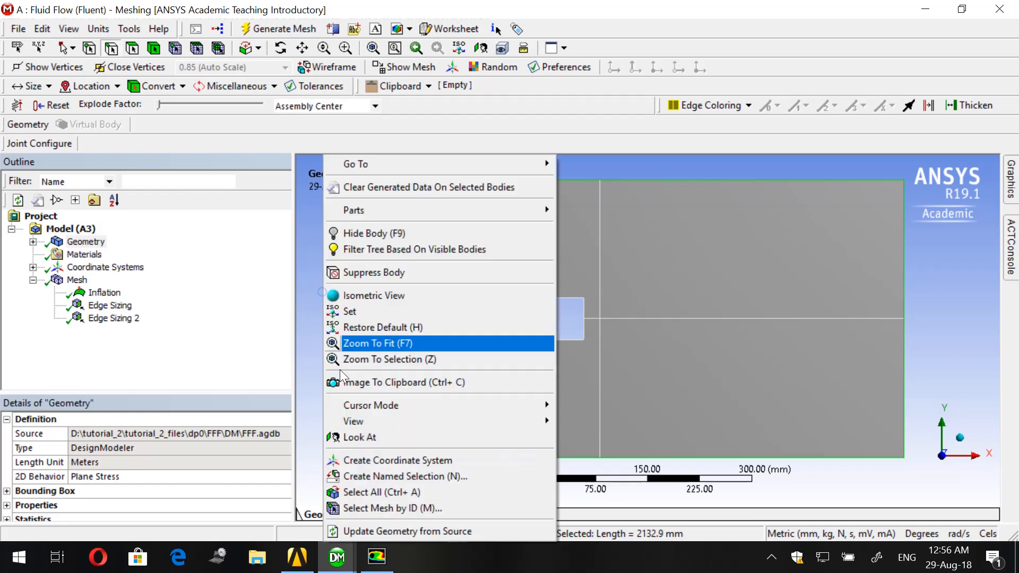
pyautogui.click(366, 475)
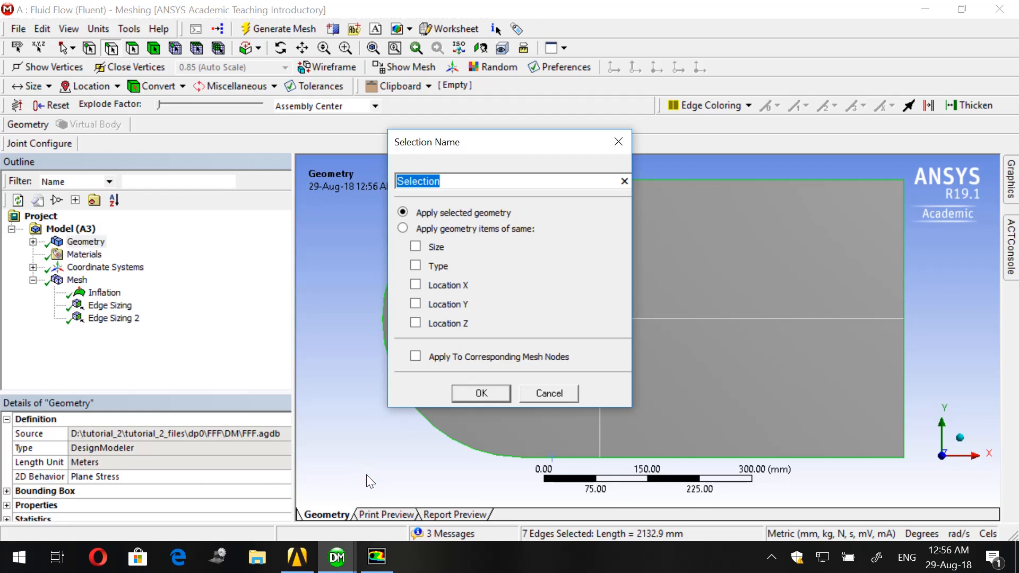
pyautogui.write('pressure-far-field')
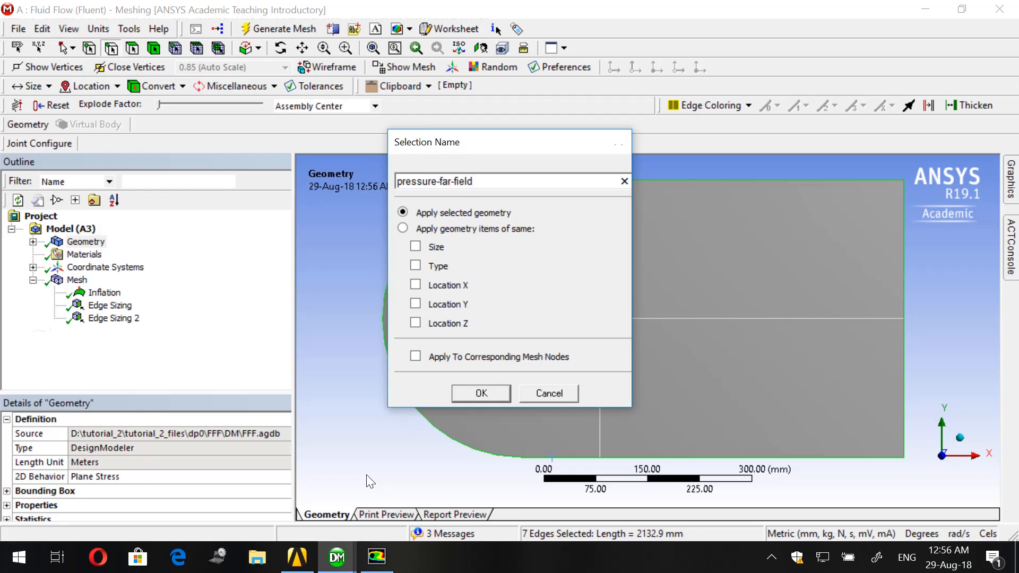
pyautogui.press('Return')
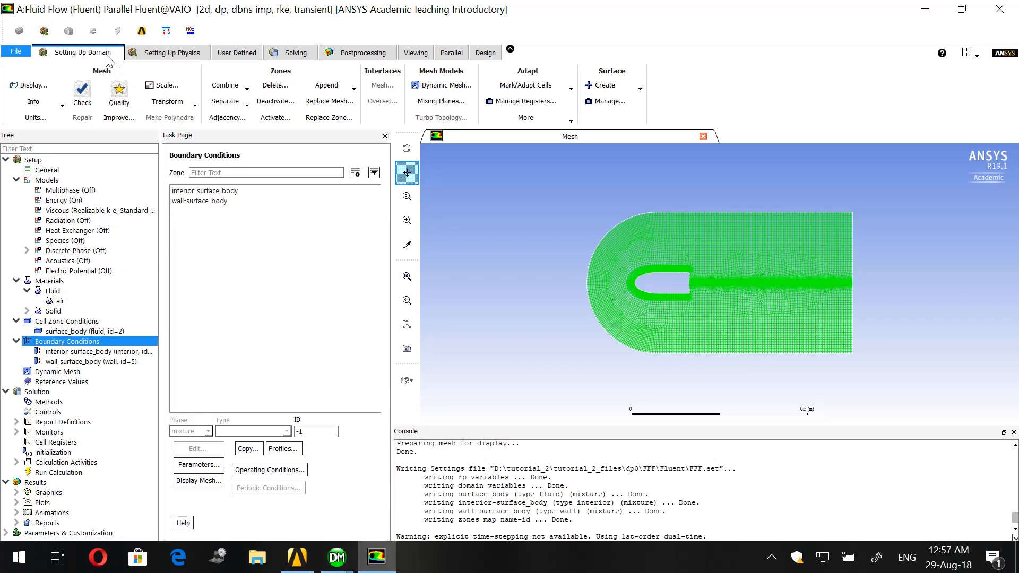
# - Update the mesh in the Meshing window, switch back to Fluent and reload the mesh with its new zones
pyautogui.moveTo(337, 557)
pyautogui.click(393, 516)
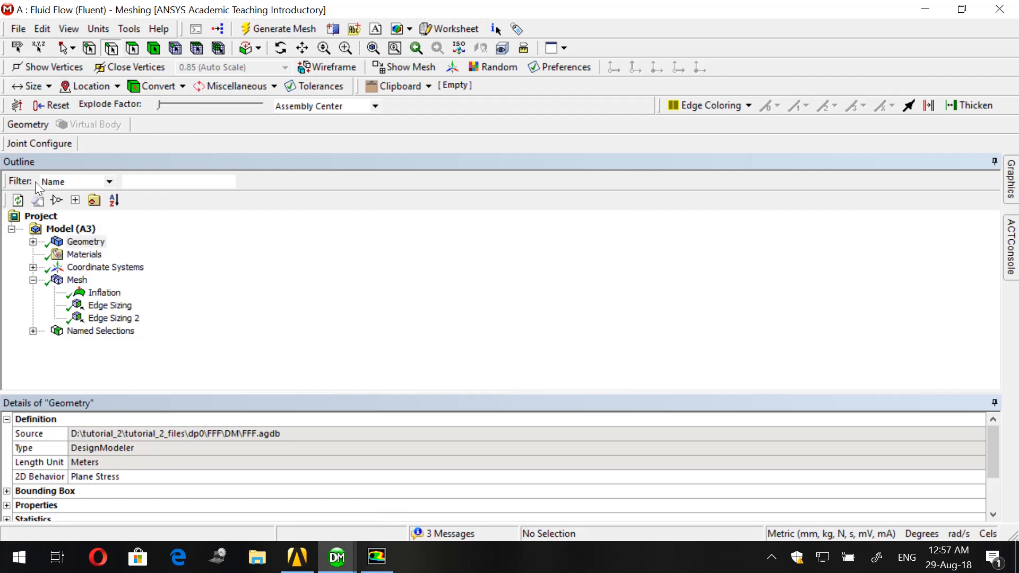
pyautogui.click(77, 279)
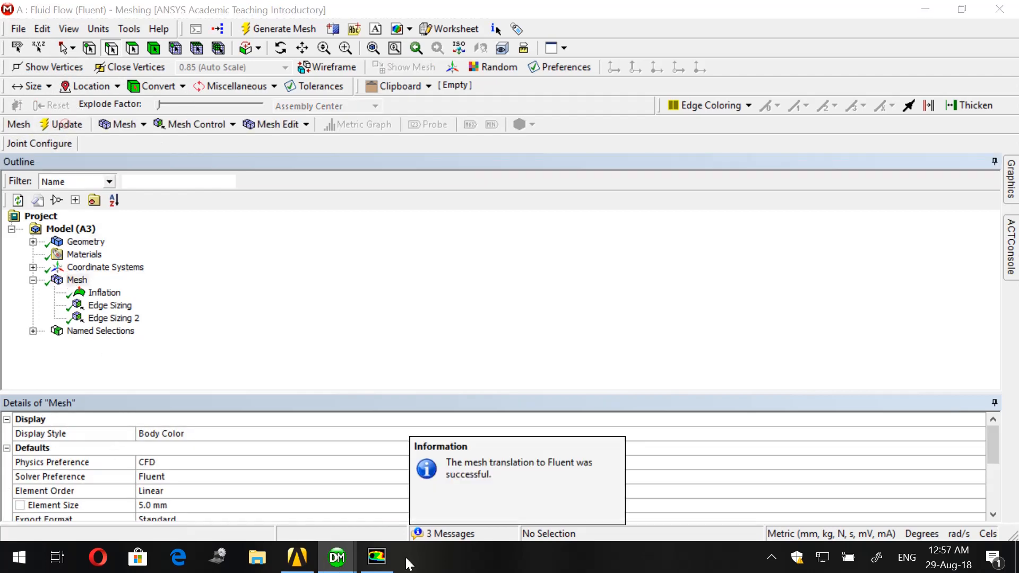
pyautogui.click(377, 557)
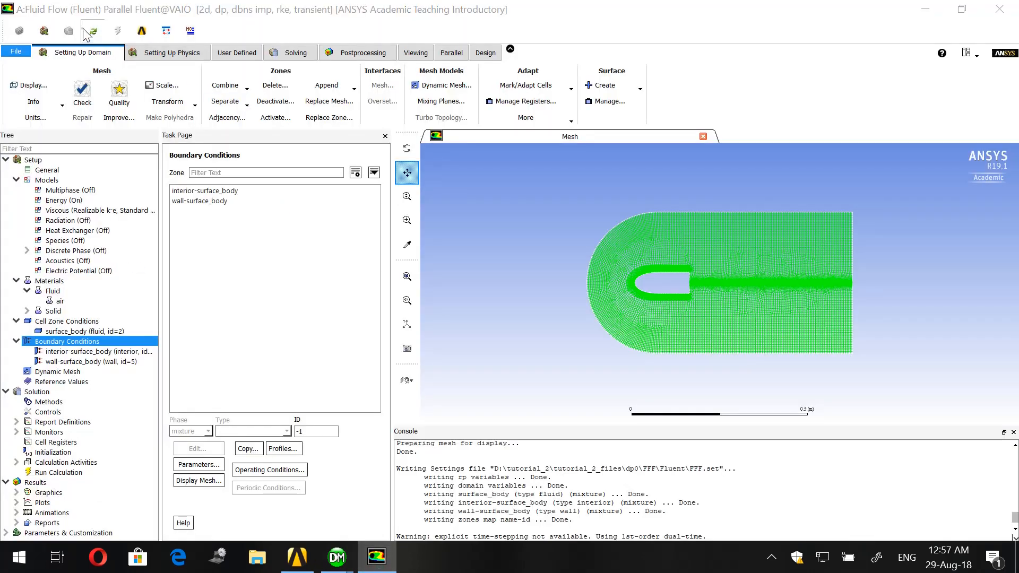
pyautogui.click(527, 305)
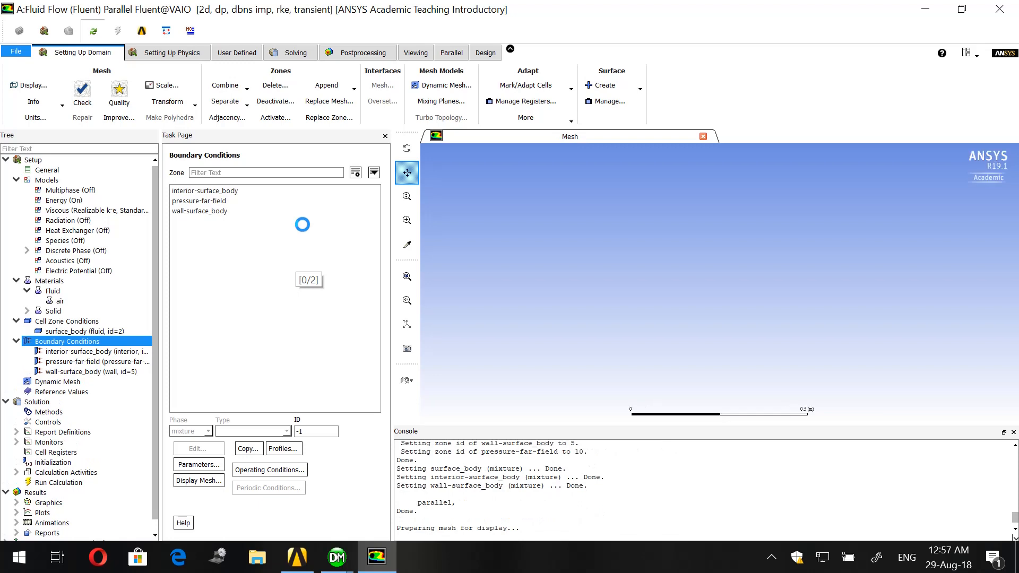
pyautogui.click(200, 191)
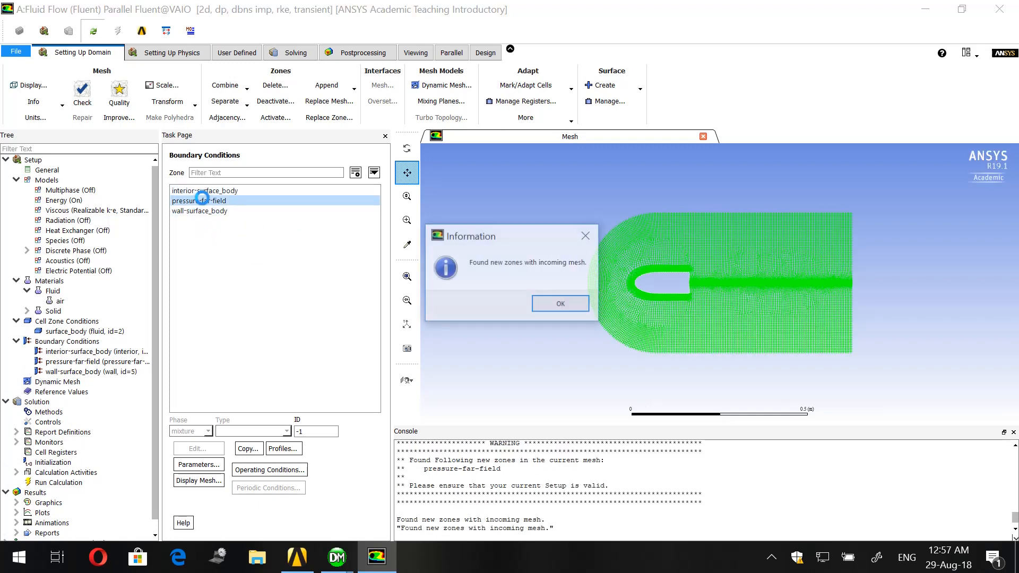
pyautogui.click(565, 304)
# - Set the Mach number of the pressure-far-field boundary to 0.4 and apply the boundary condition
pyautogui.click(242, 202)
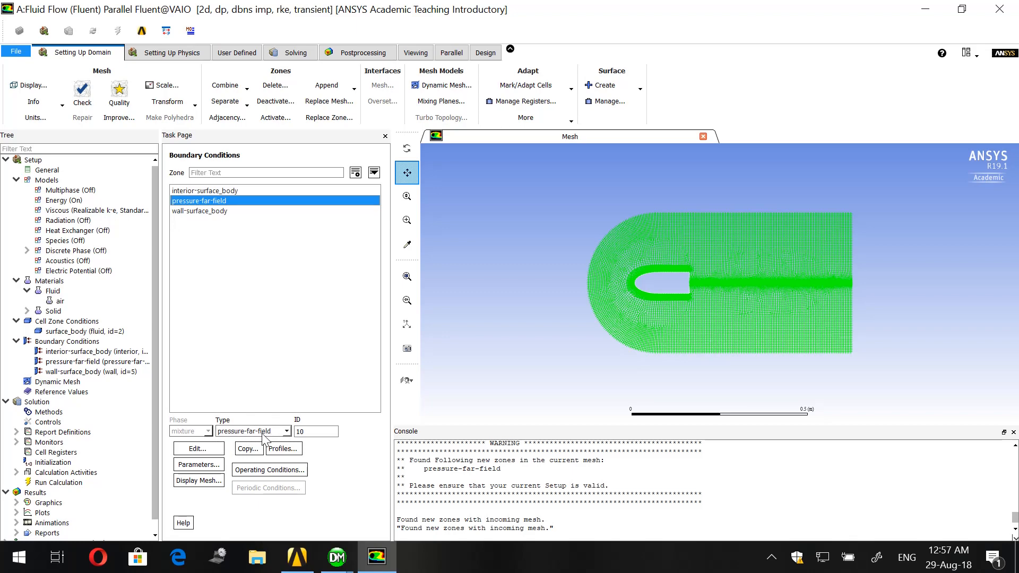
pyautogui.doubleClick(251, 200)
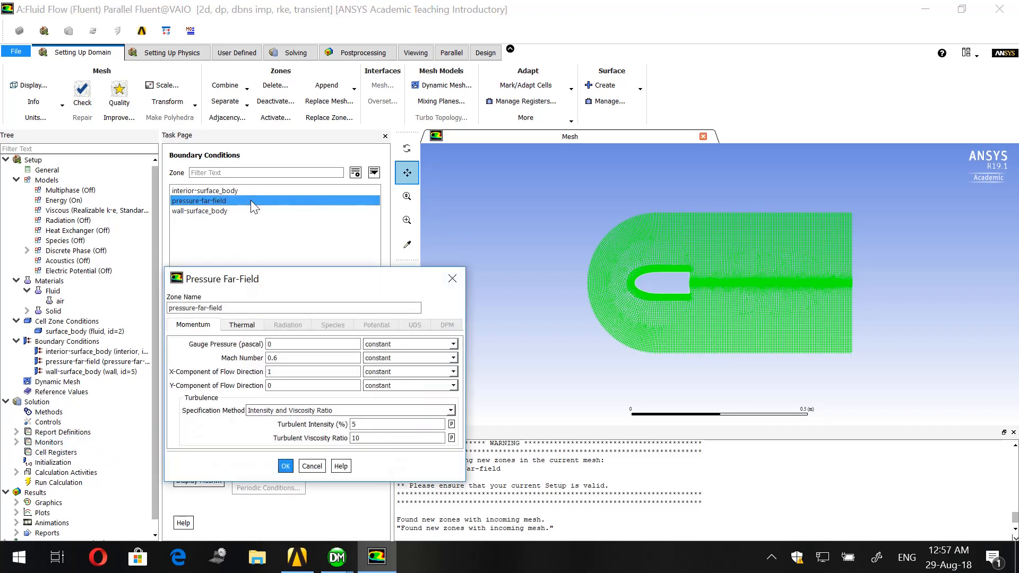
pyautogui.click(298, 359)
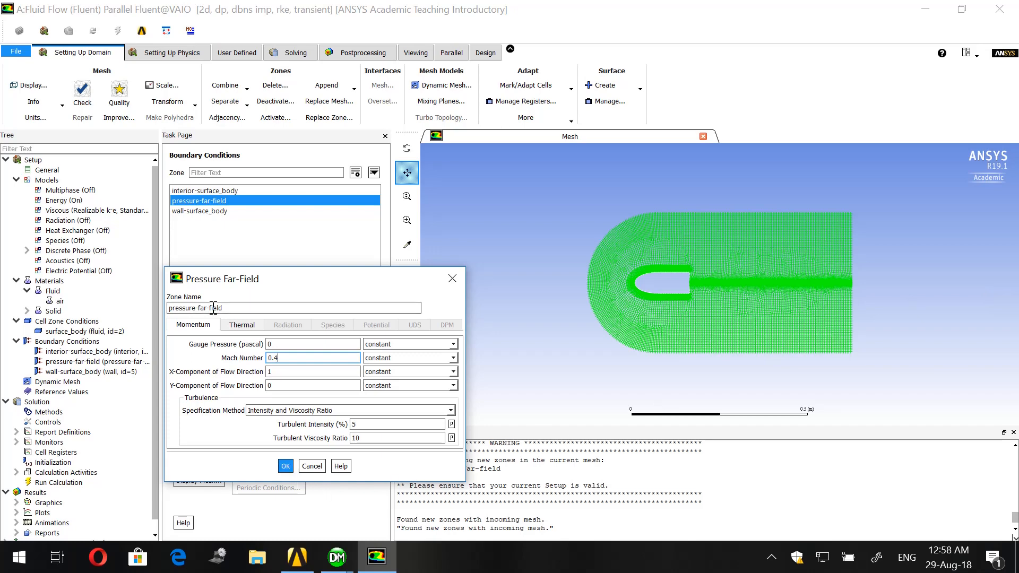
pyautogui.click(241, 325)
pyautogui.click(210, 325)
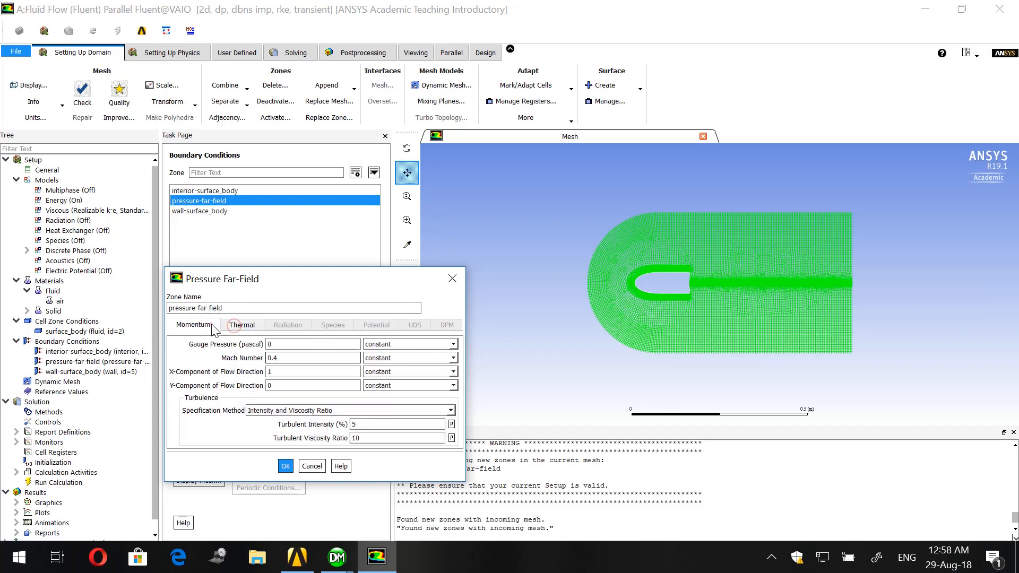
pyautogui.click(286, 466)
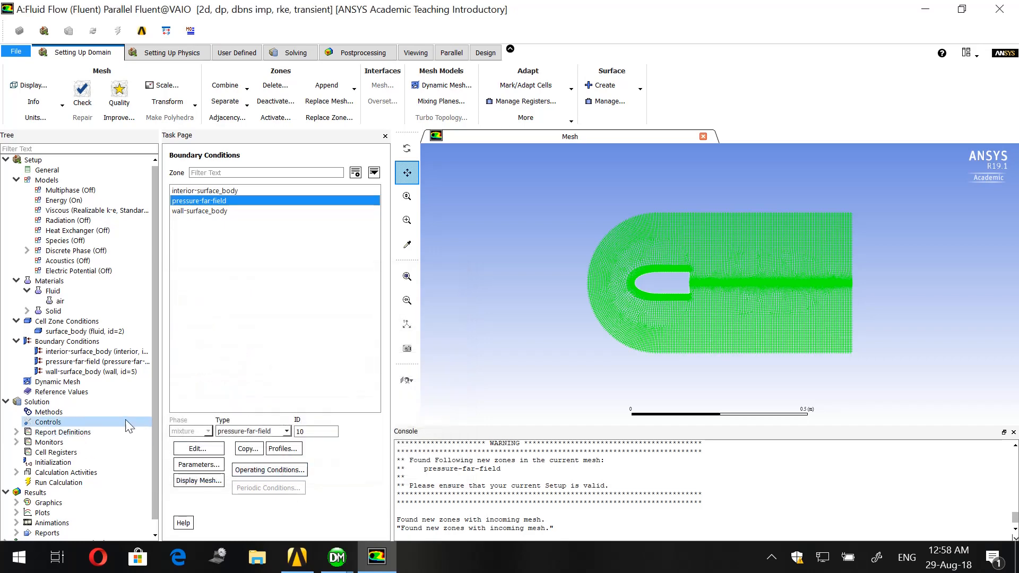
# - Initialize the solution with the hybrid initialization method
pyautogui.scroll(-1, 95, 431)
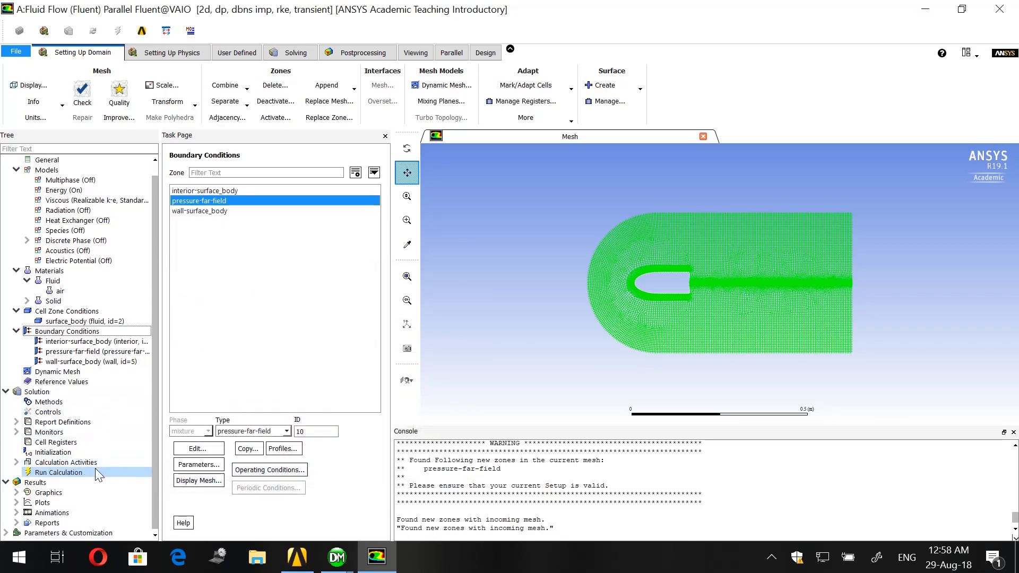
pyautogui.click(82, 452)
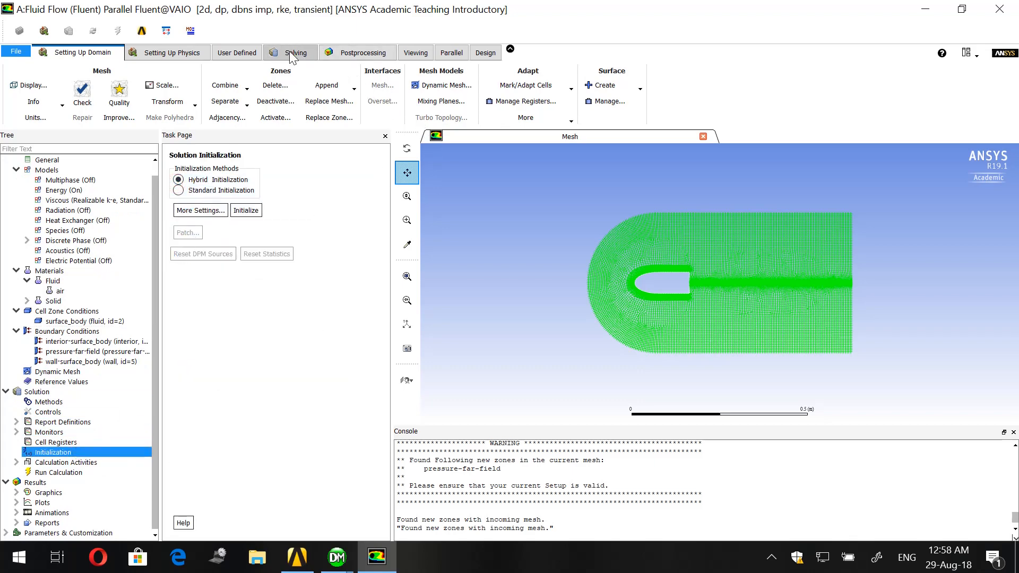
pyautogui.click(246, 210)
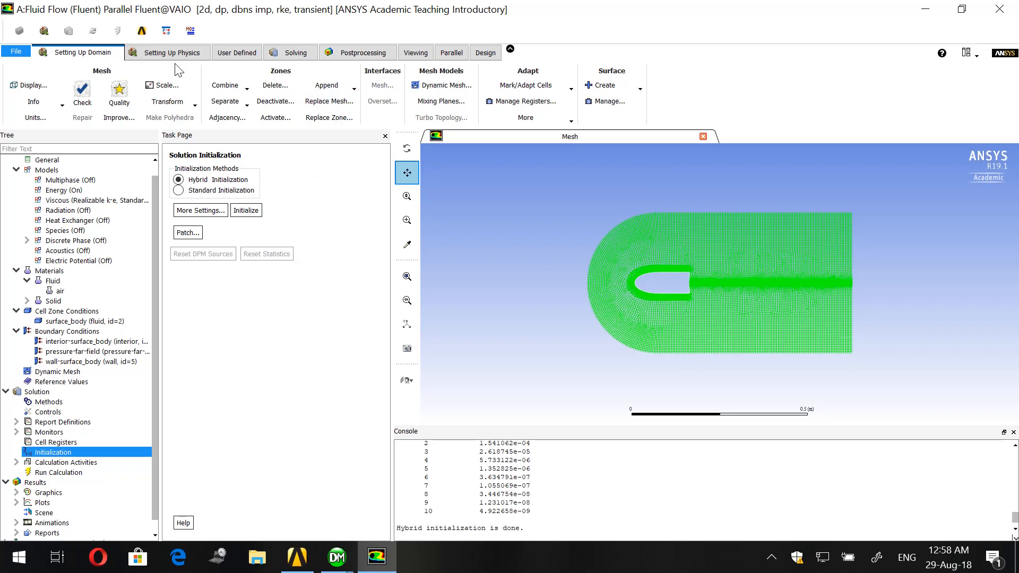
# - Start a new solution animation definition and add a new contour object for it
pyautogui.click(295, 53)
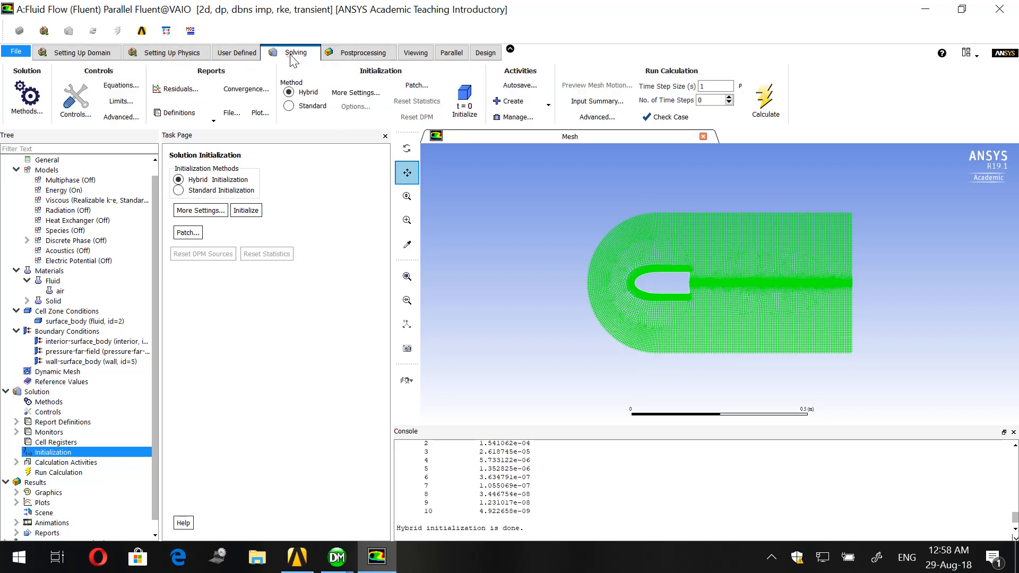
pyautogui.click(512, 100)
pyautogui.click(513, 129)
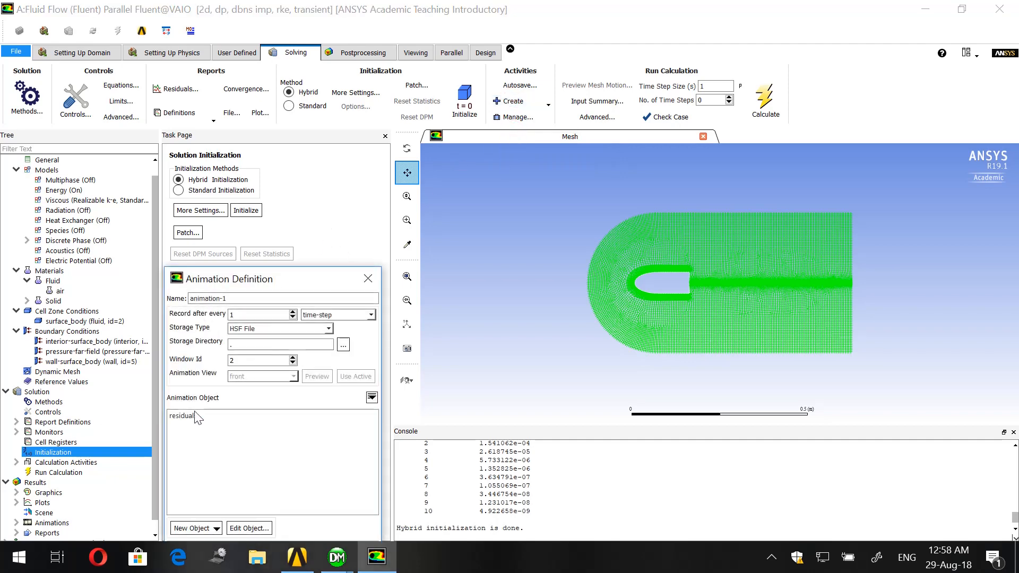
pyautogui.moveTo(262, 285); pyautogui.dragTo(262, 154)
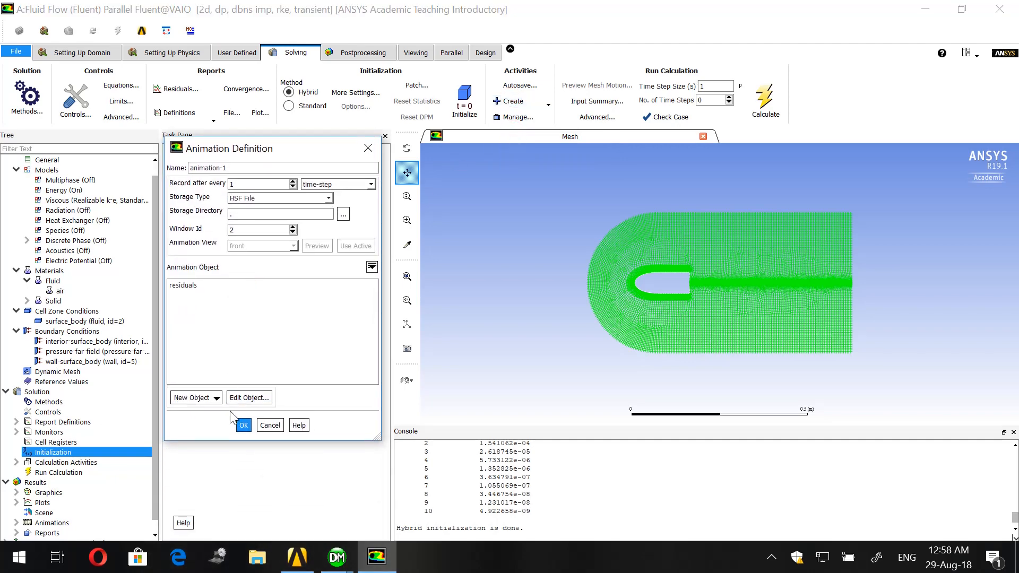
pyautogui.click(207, 404)
pyautogui.click(210, 430)
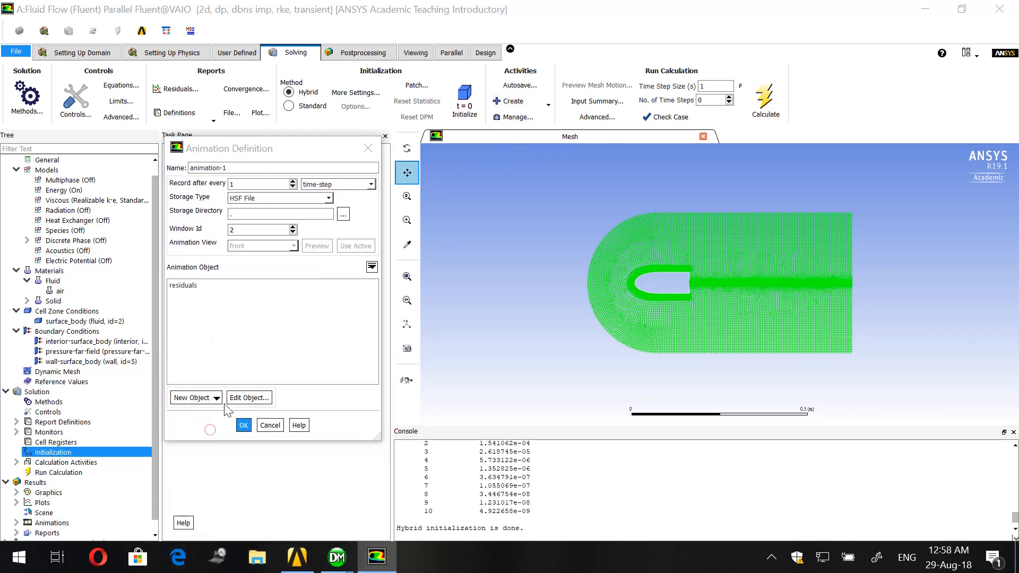
# - Configure the contour as filled velocity magnitude with smooth coloring on the interior-surface_body, pressure-far-field and wall-surface_body surfaces
pyautogui.click(270, 332)
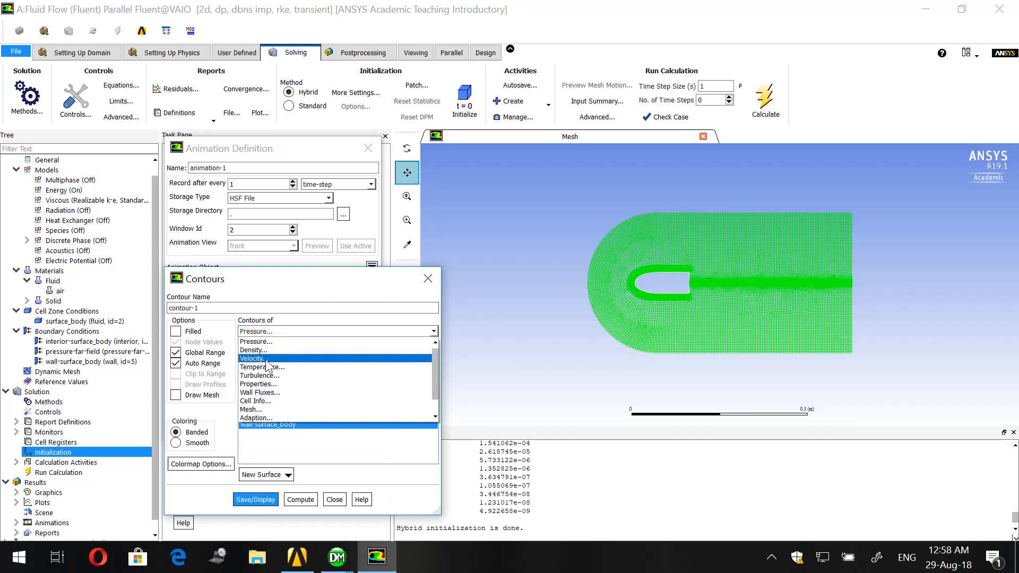
pyautogui.click(266, 360)
pyautogui.click(177, 331)
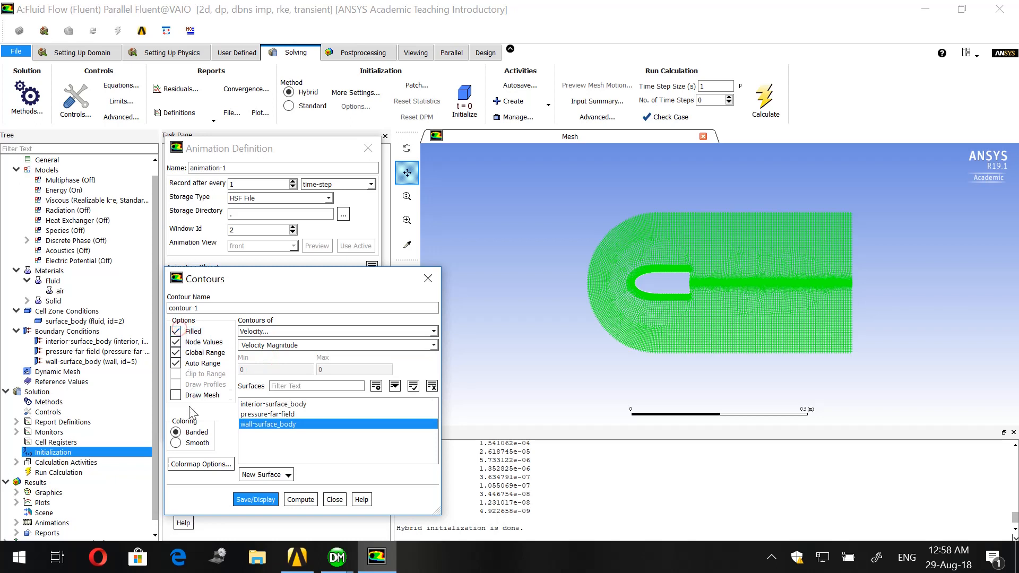
pyautogui.click(187, 442)
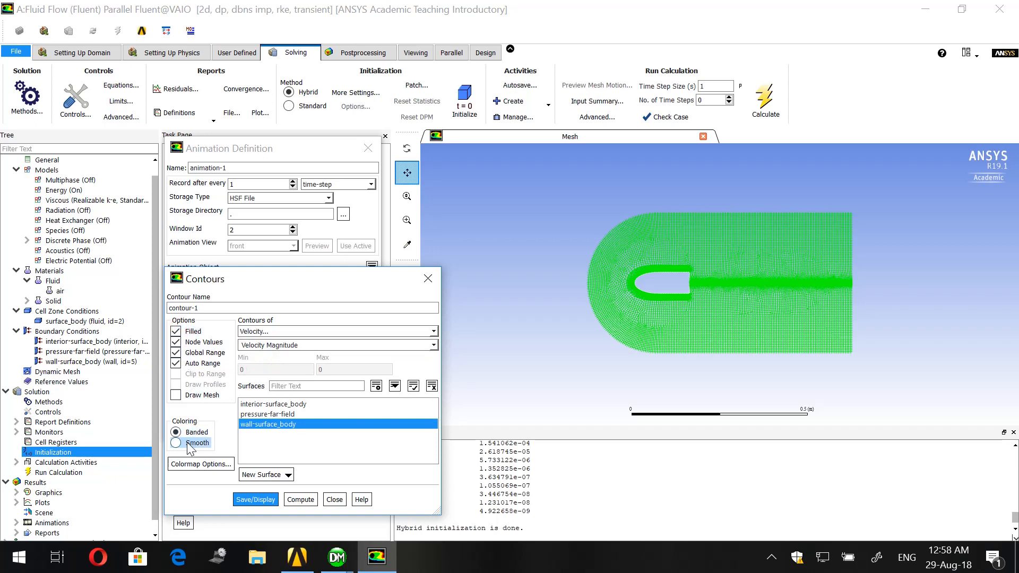
pyautogui.click(296, 425)
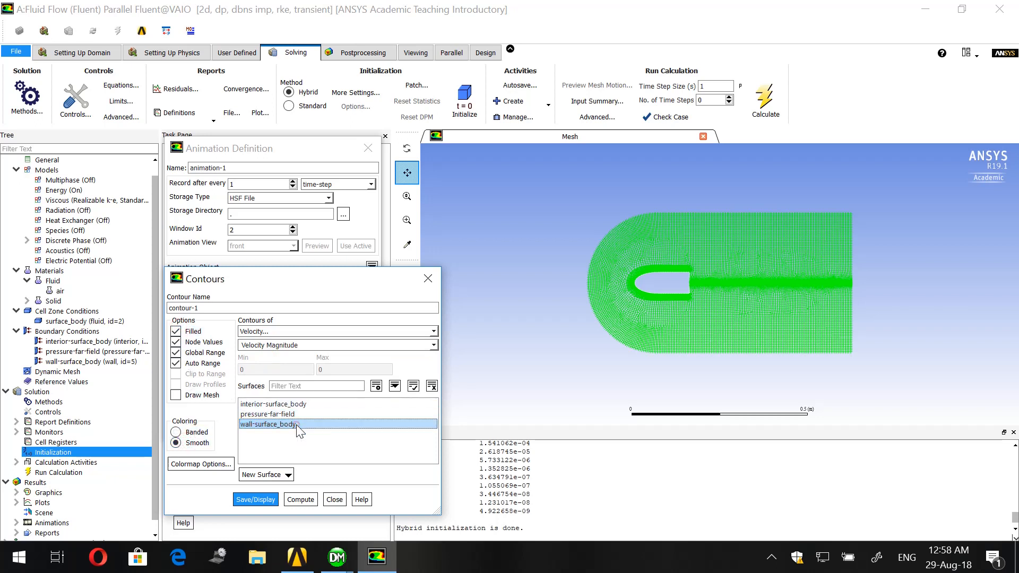
pyautogui.moveTo(297, 405); pyautogui.dragTo(298, 424)
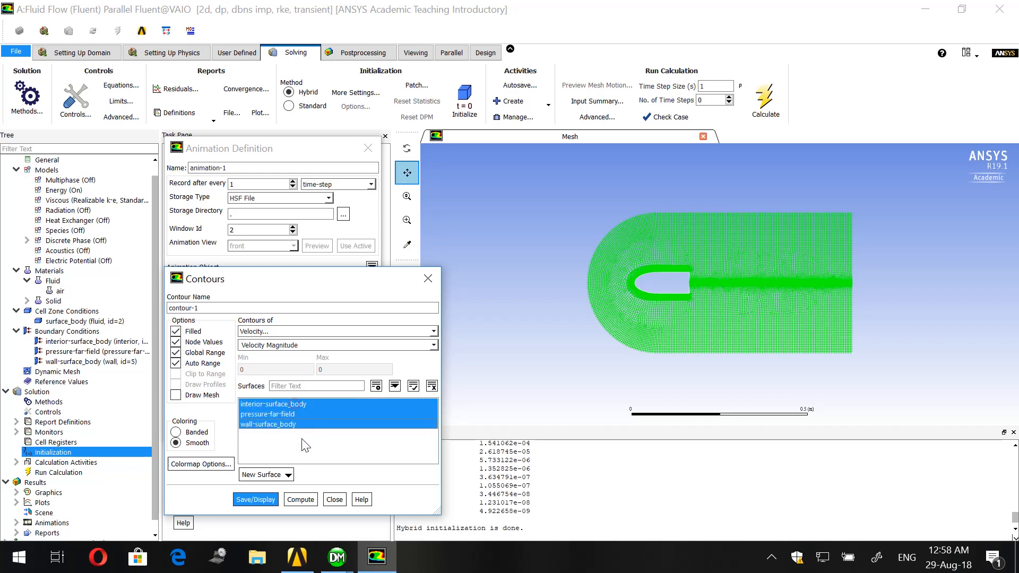
# - Save and display the velocity contour, and assign it as the object recorded by the solution animation
pyautogui.click(251, 499)
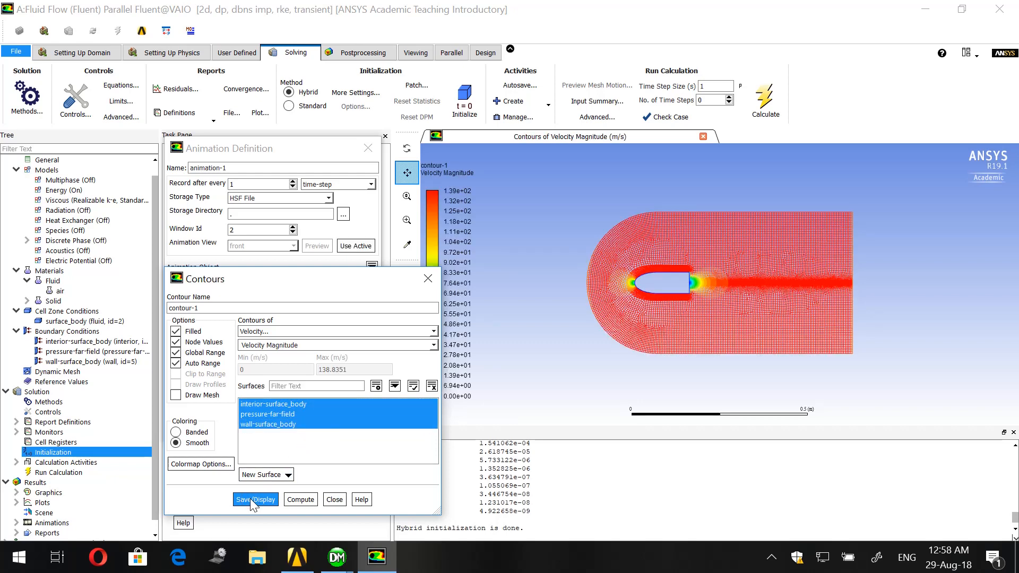
pyautogui.click(327, 501)
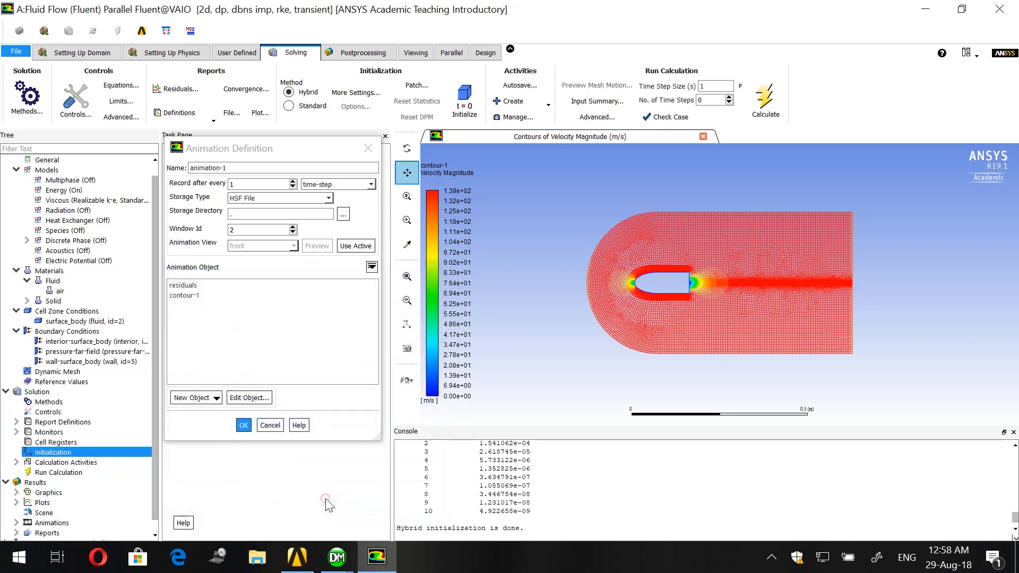
pyautogui.click(190, 295)
pyautogui.click(243, 425)
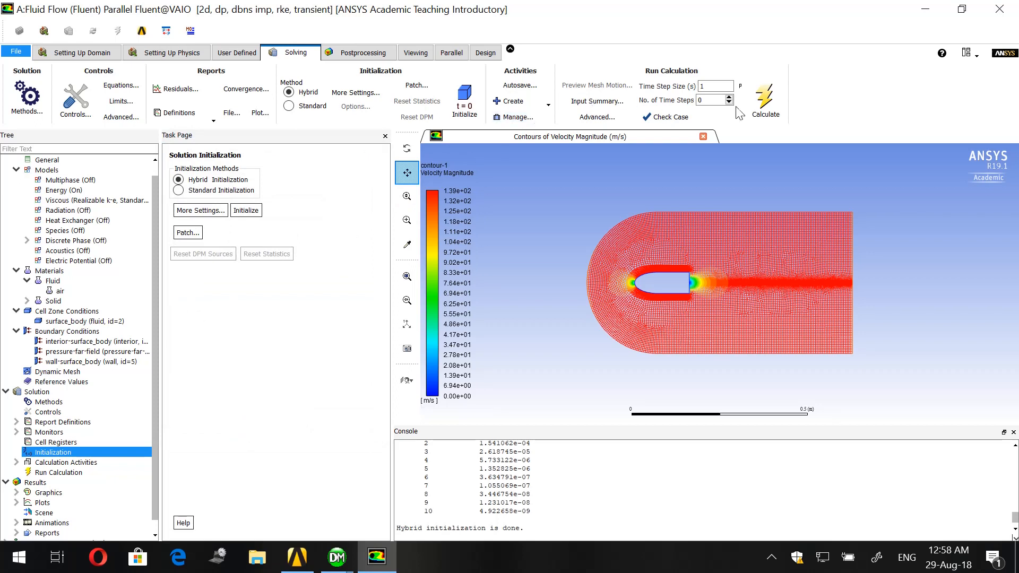
# - Set the number of time steps to 100 and run the calculation
pyautogui.click(700, 100)
pyautogui.click(768, 97)
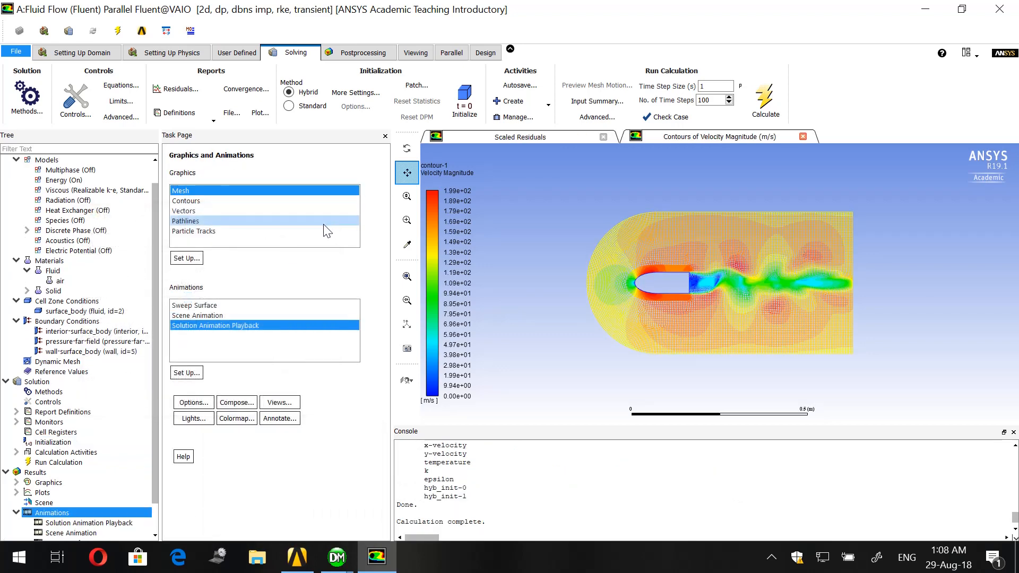
# - Play back the recorded velocity contour animation from the solution animation playback
pyautogui.doubleClick(230, 328)
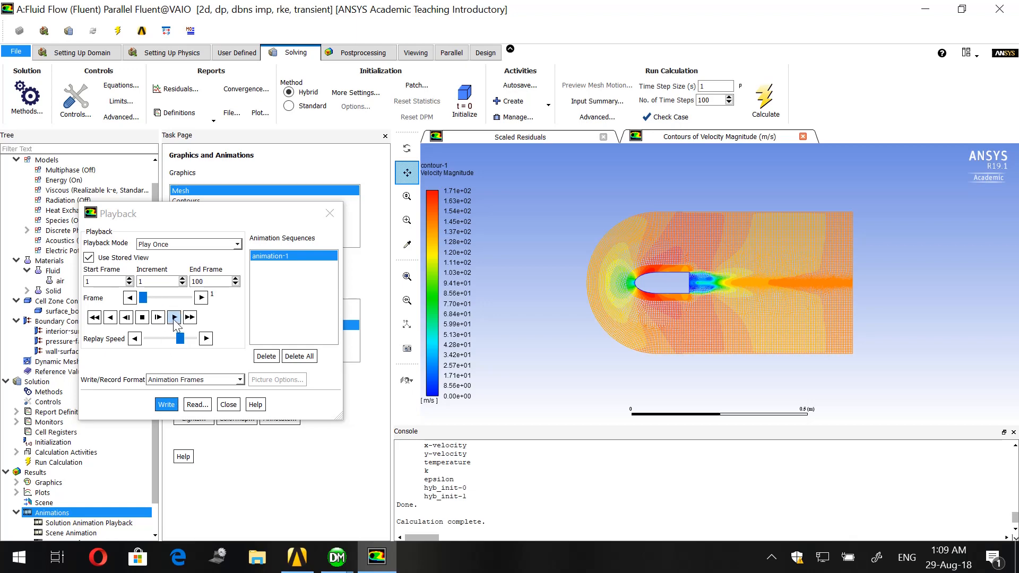
pyautogui.click(175, 318)
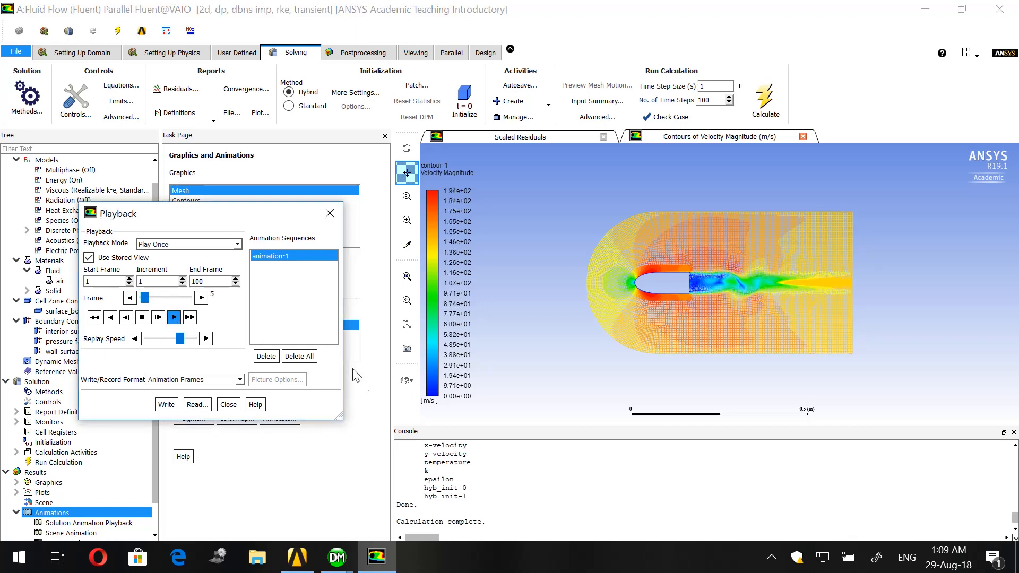